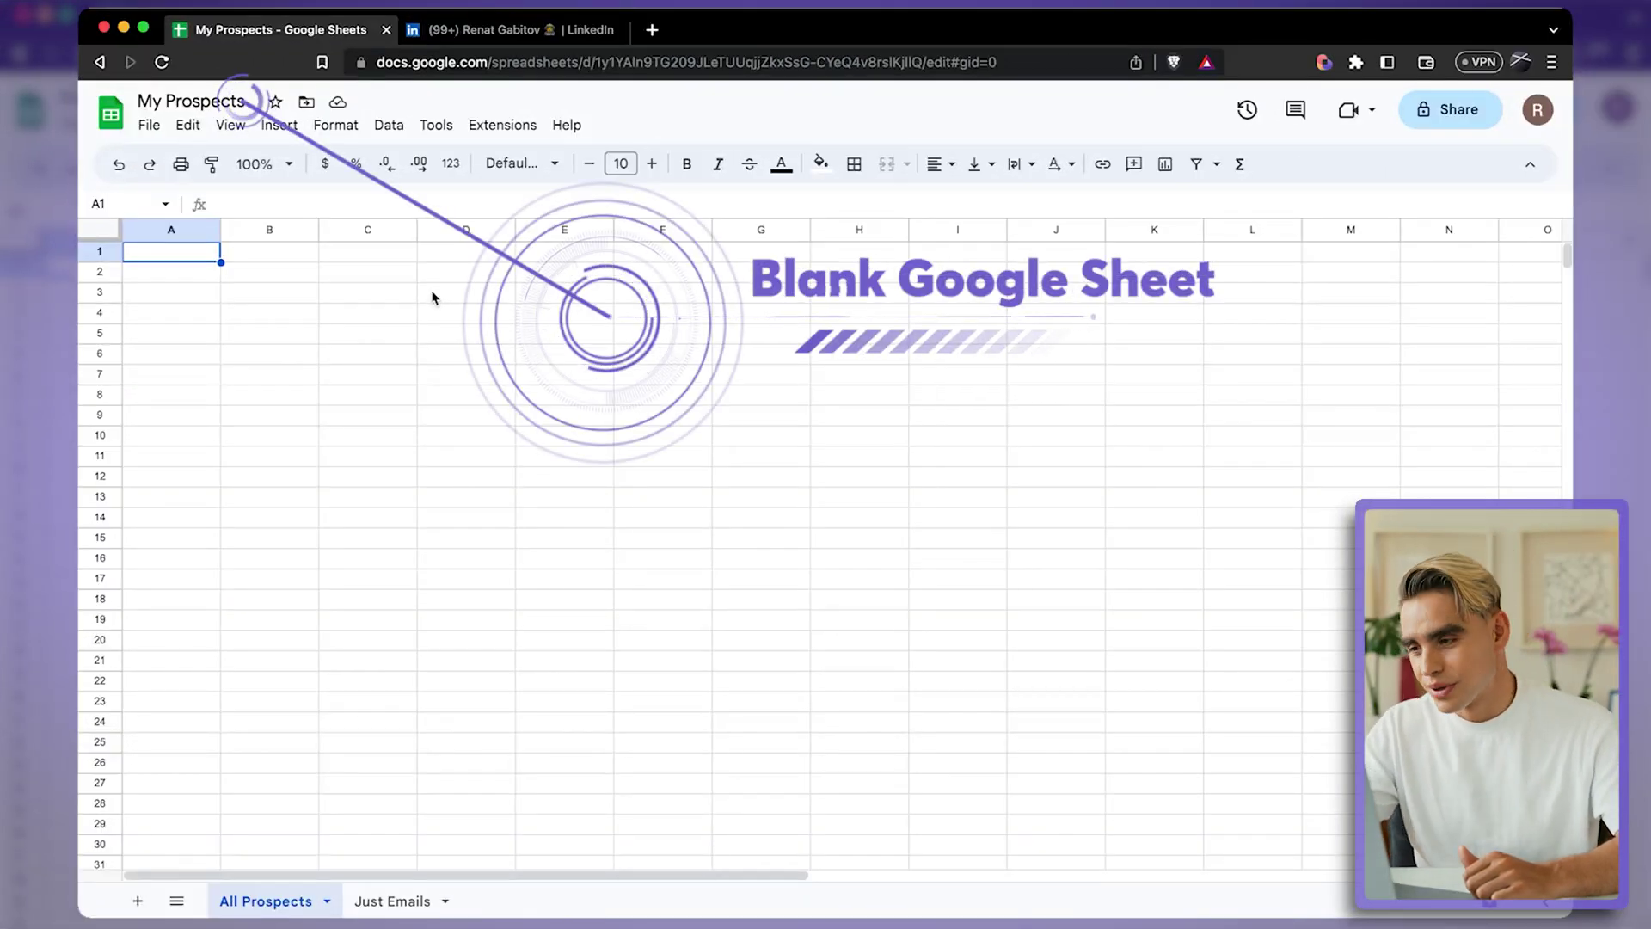
# Step: Switch from the empty My Prospects sheet to the LinkedIn profile page
pyautogui.click(433, 41)
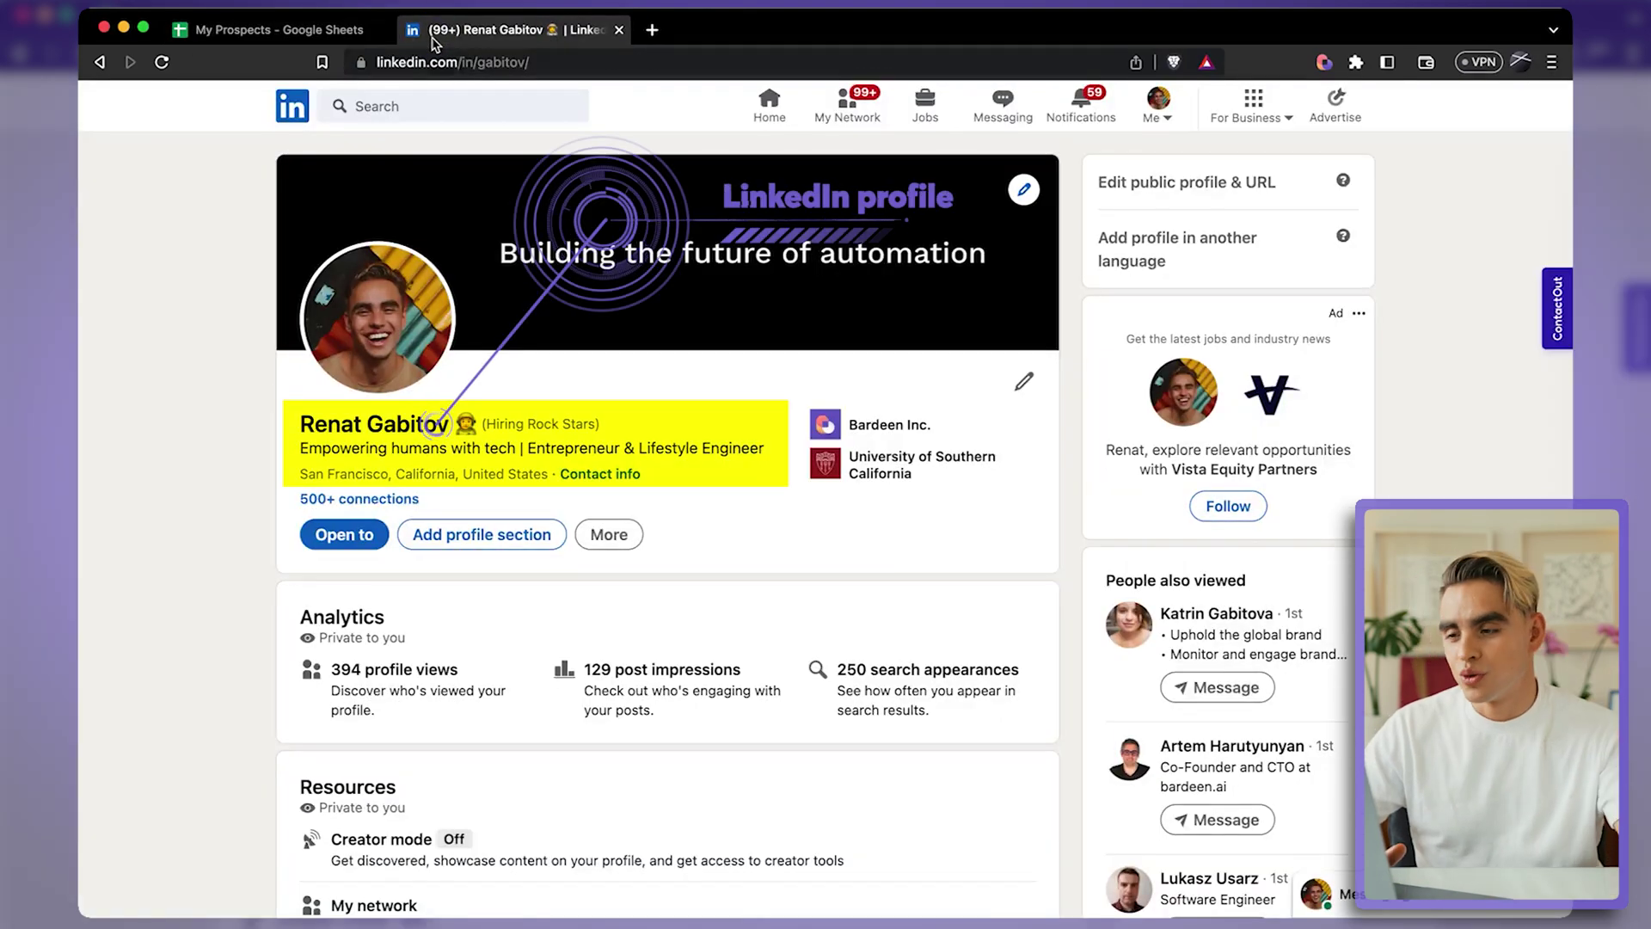
# Step: Run the 'Copy LinkedIn profile data to a Google Sheet' playbook and view the filled My Prospects sheet
pyautogui.click(1325, 62)
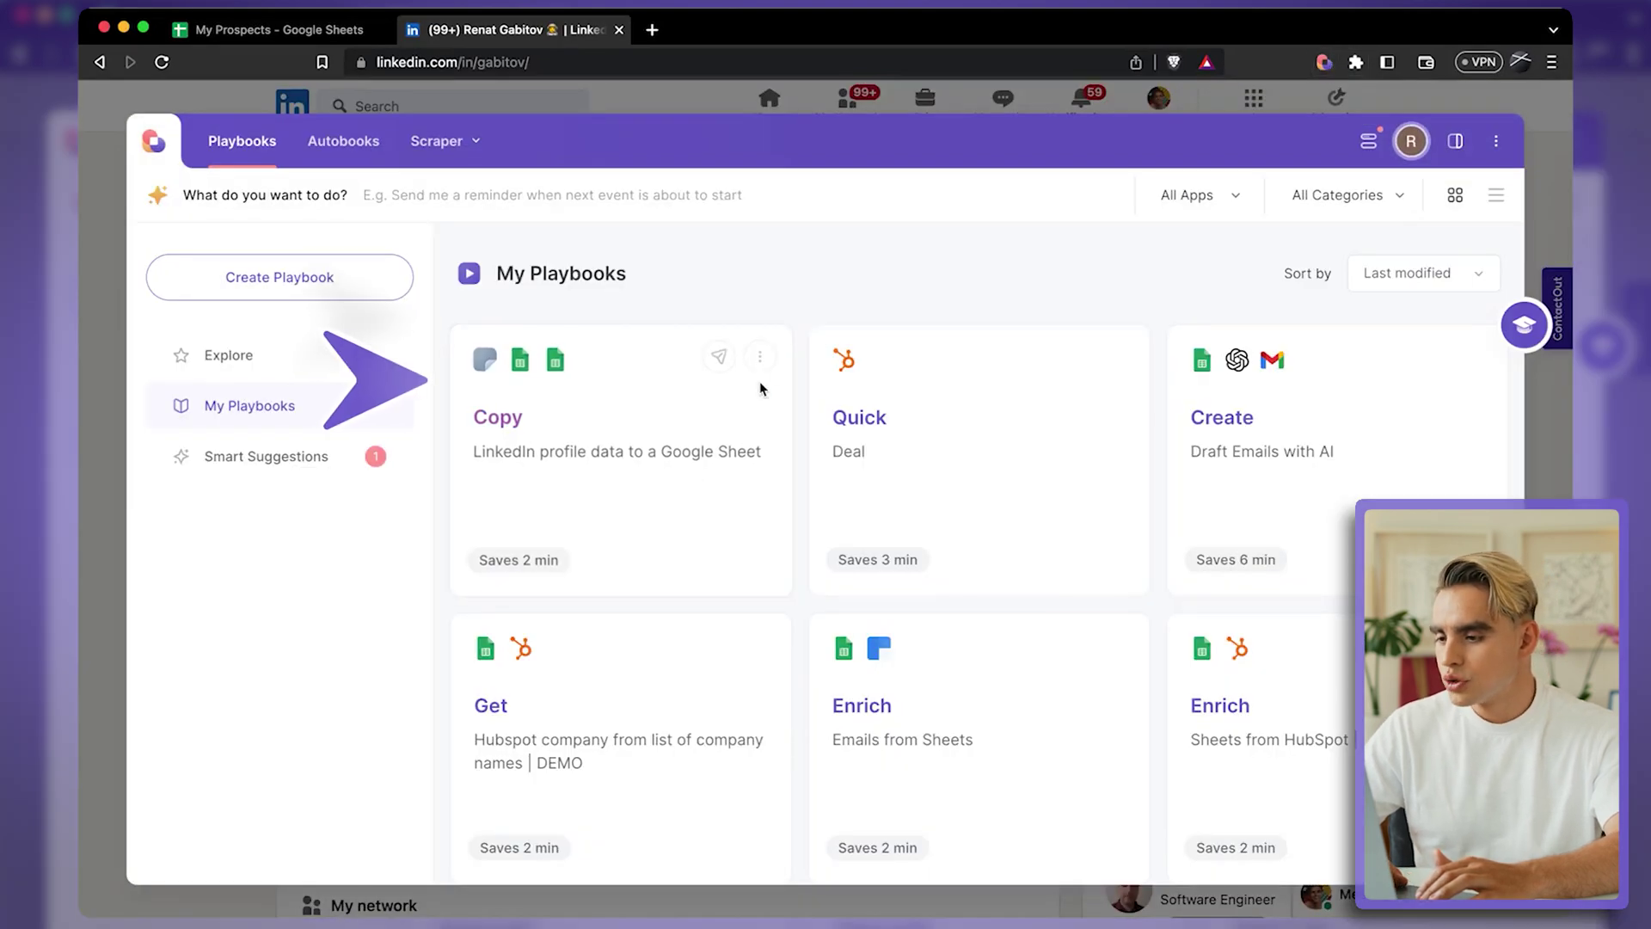
pyautogui.click(684, 446)
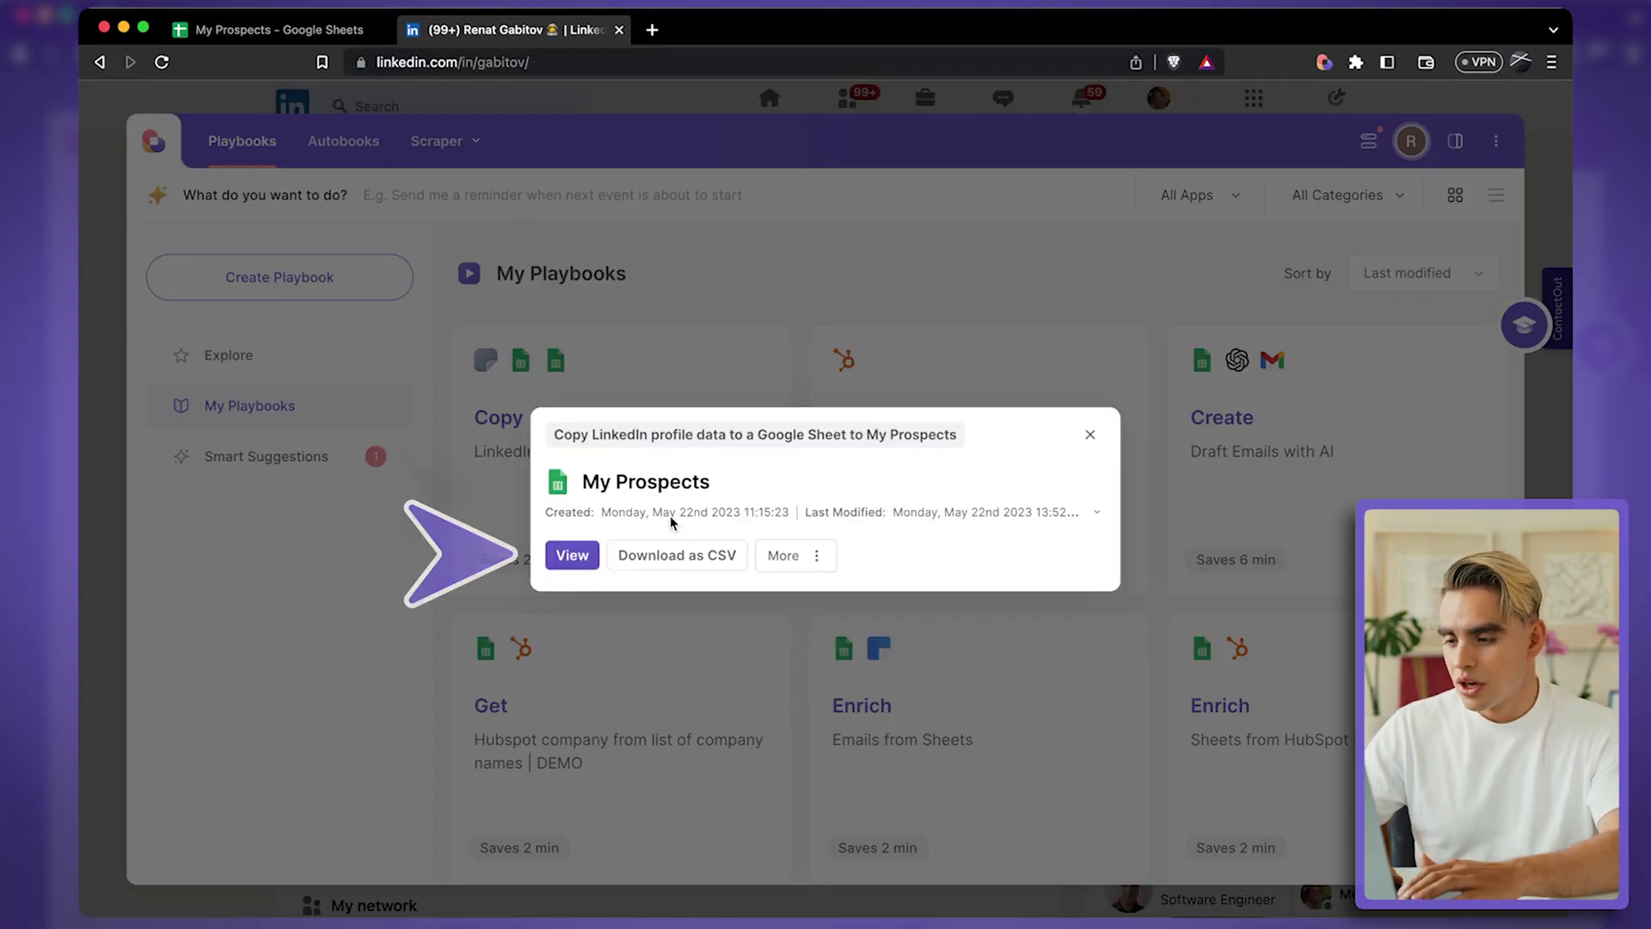
pyautogui.click(304, 40)
pyautogui.click(226, 404)
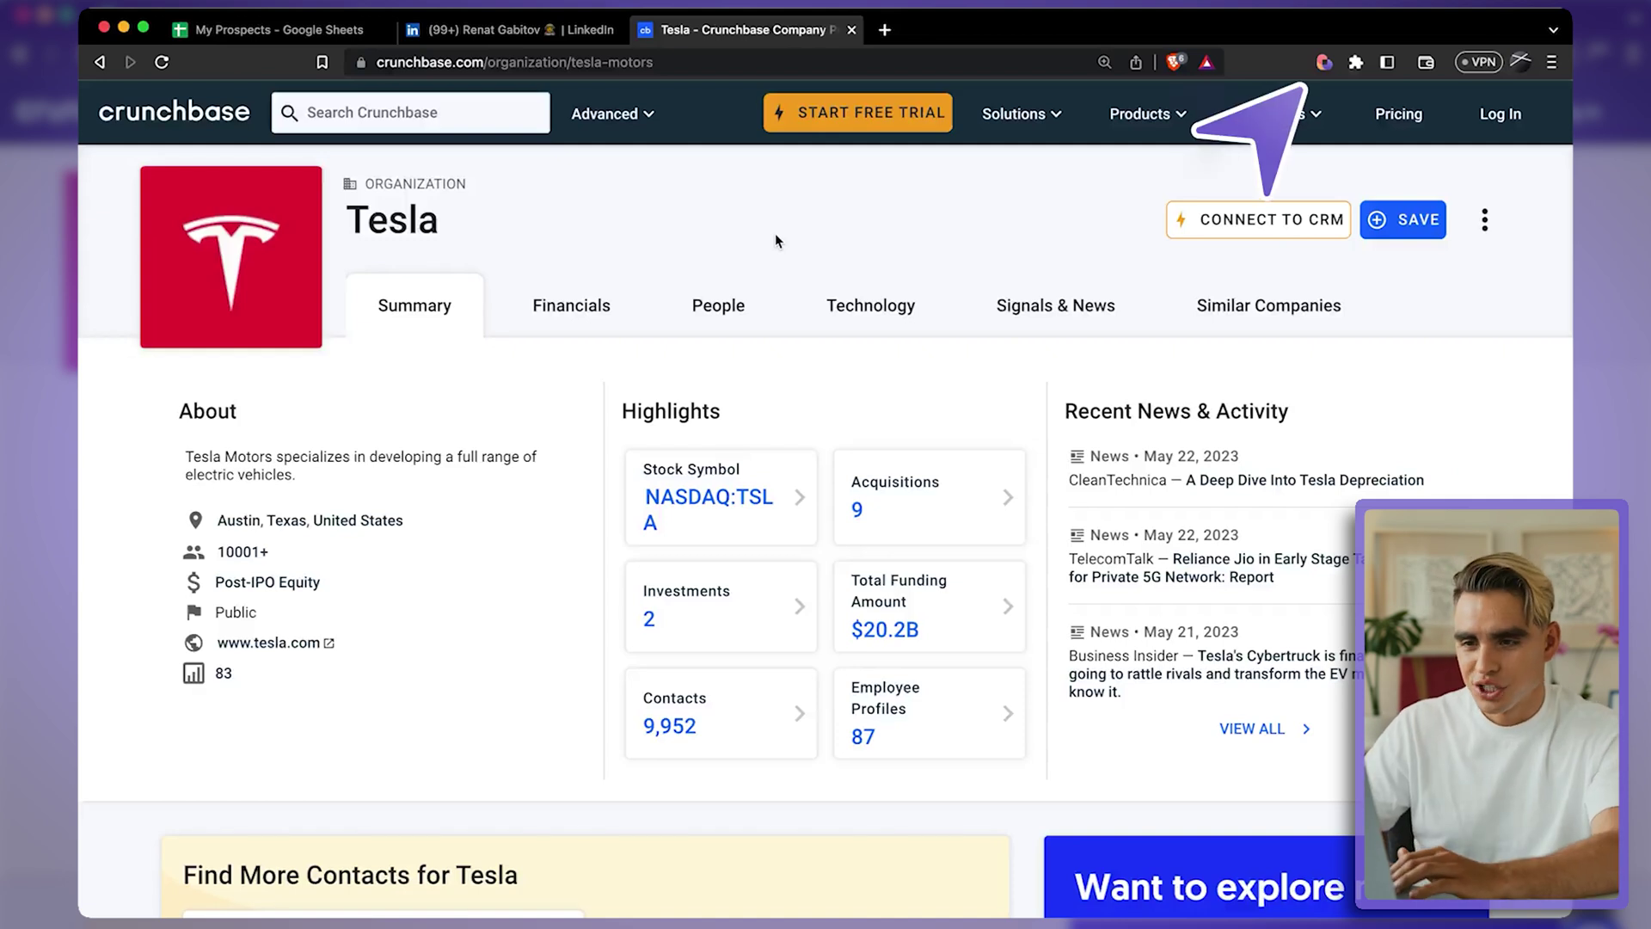
# Step: From Bardeen's Explore library, start a new empty playbook in the builder
pyautogui.click(1324, 63)
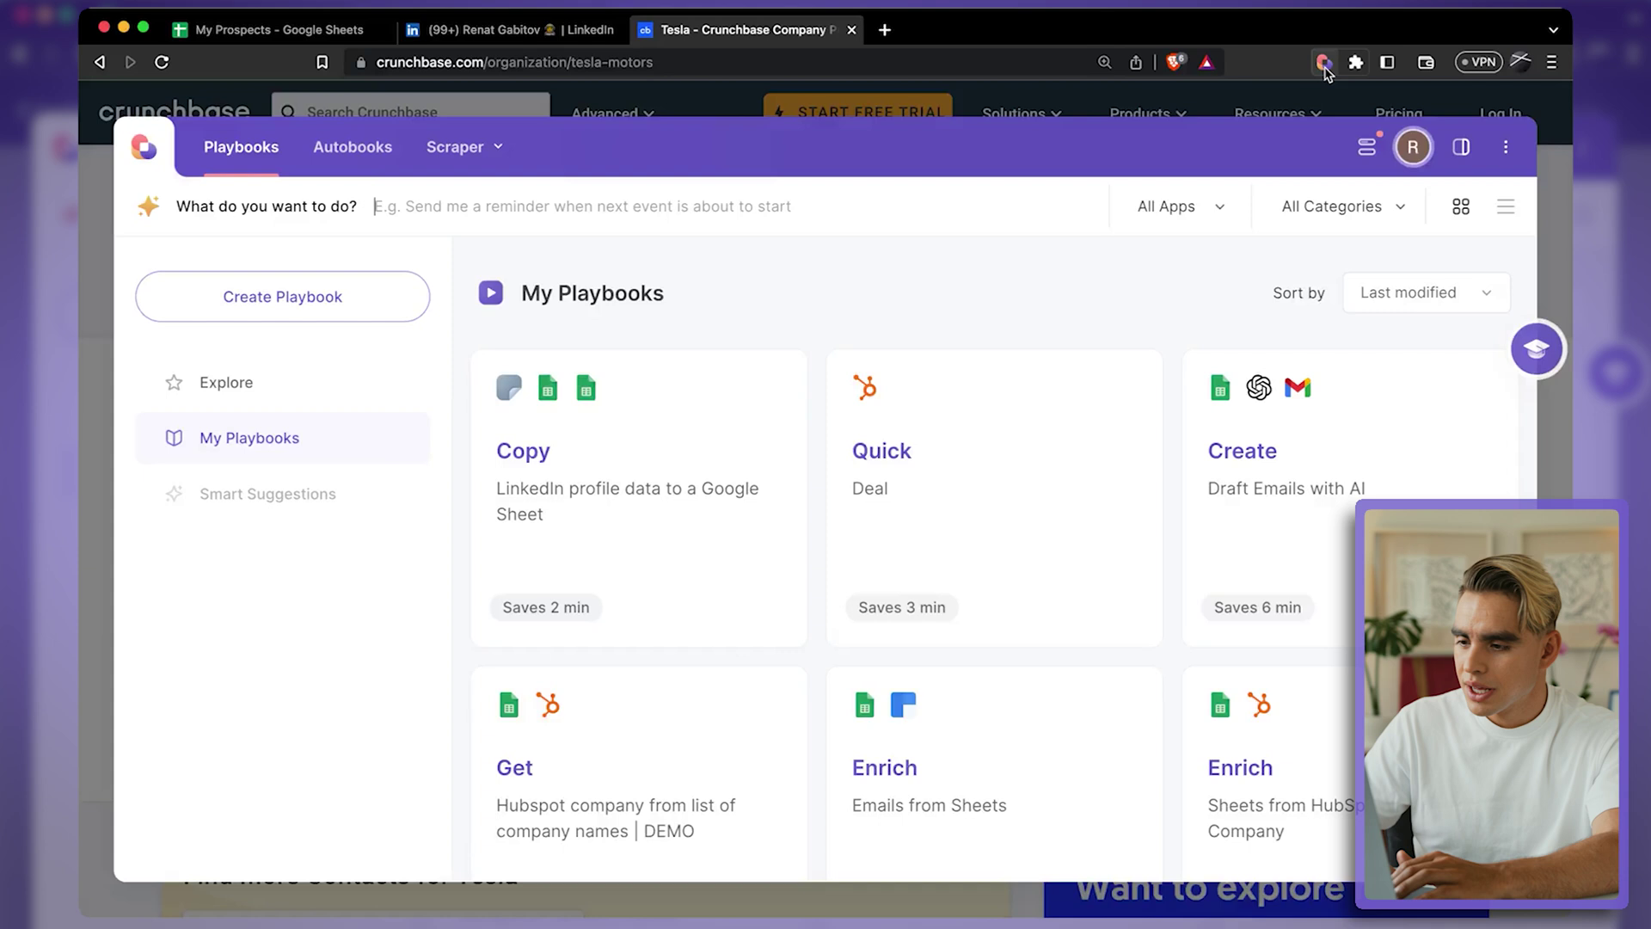
pyautogui.click(332, 389)
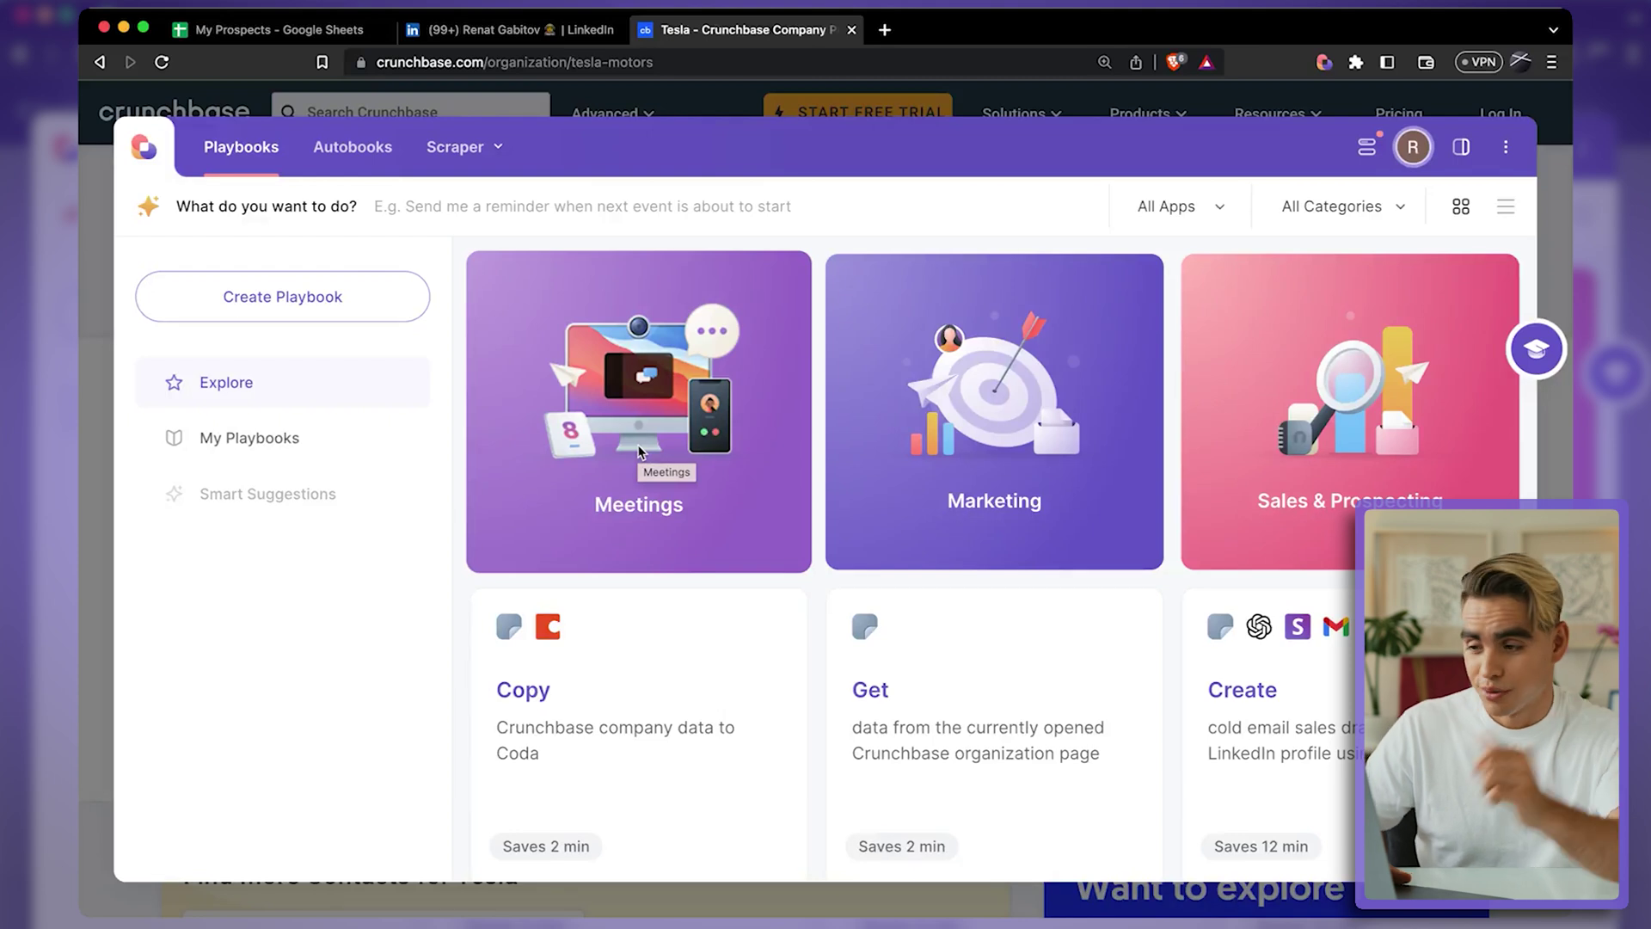
pyautogui.click(387, 300)
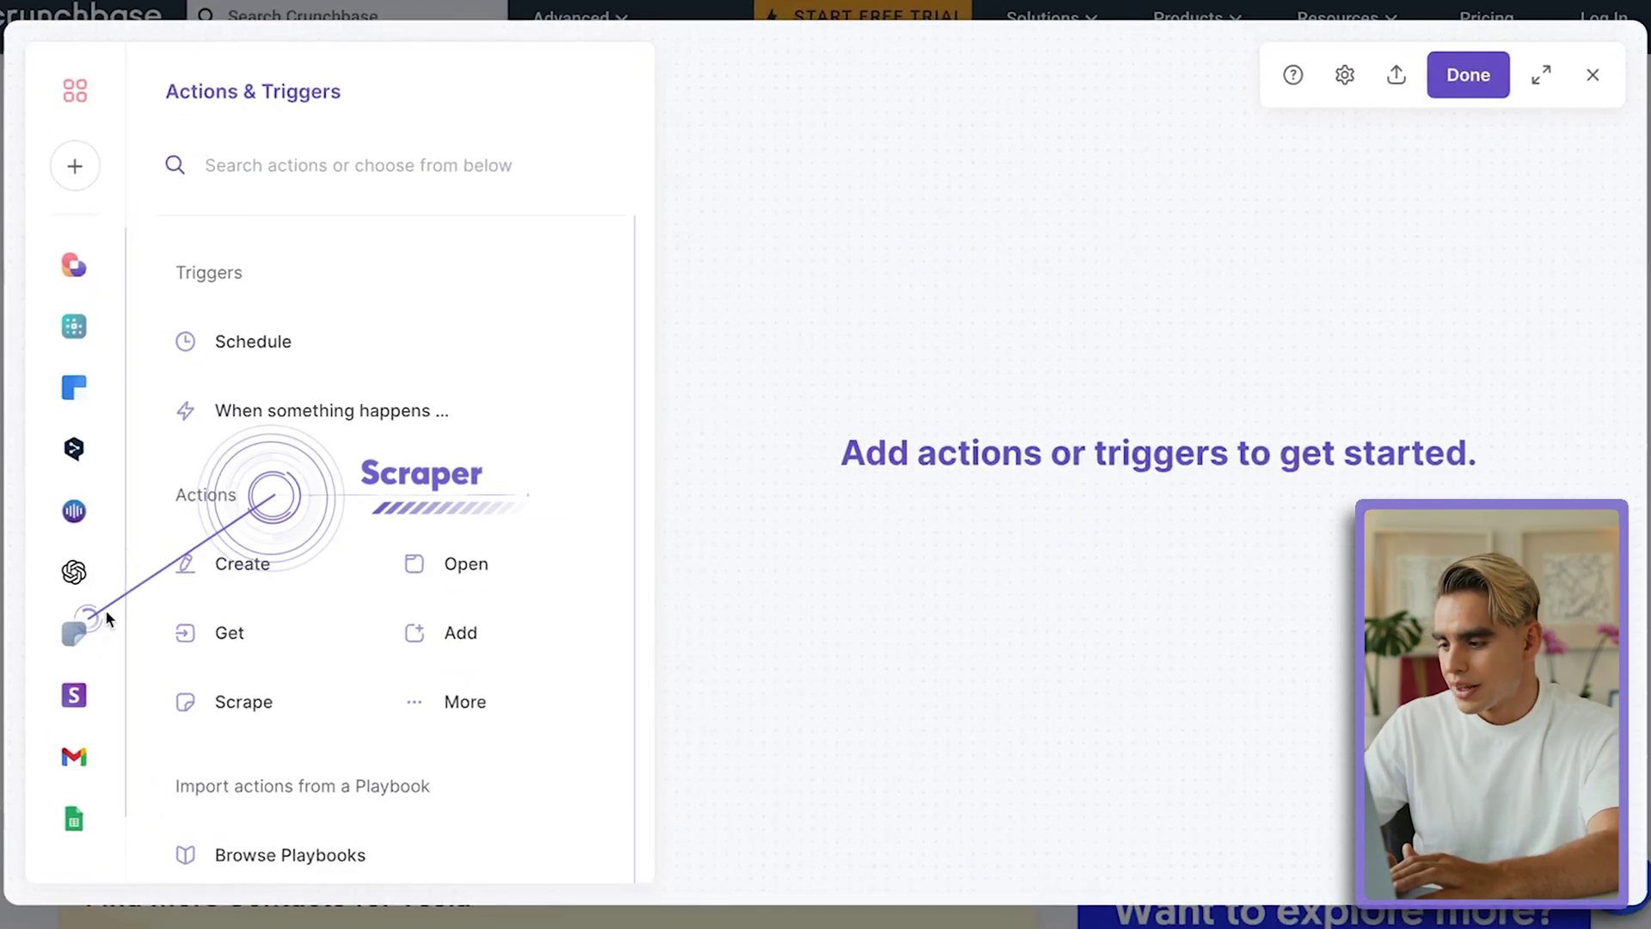
# Step: Add a 'Scrape data on active tab' step using the Crunchbase Company Profile template
pyautogui.click(78, 632)
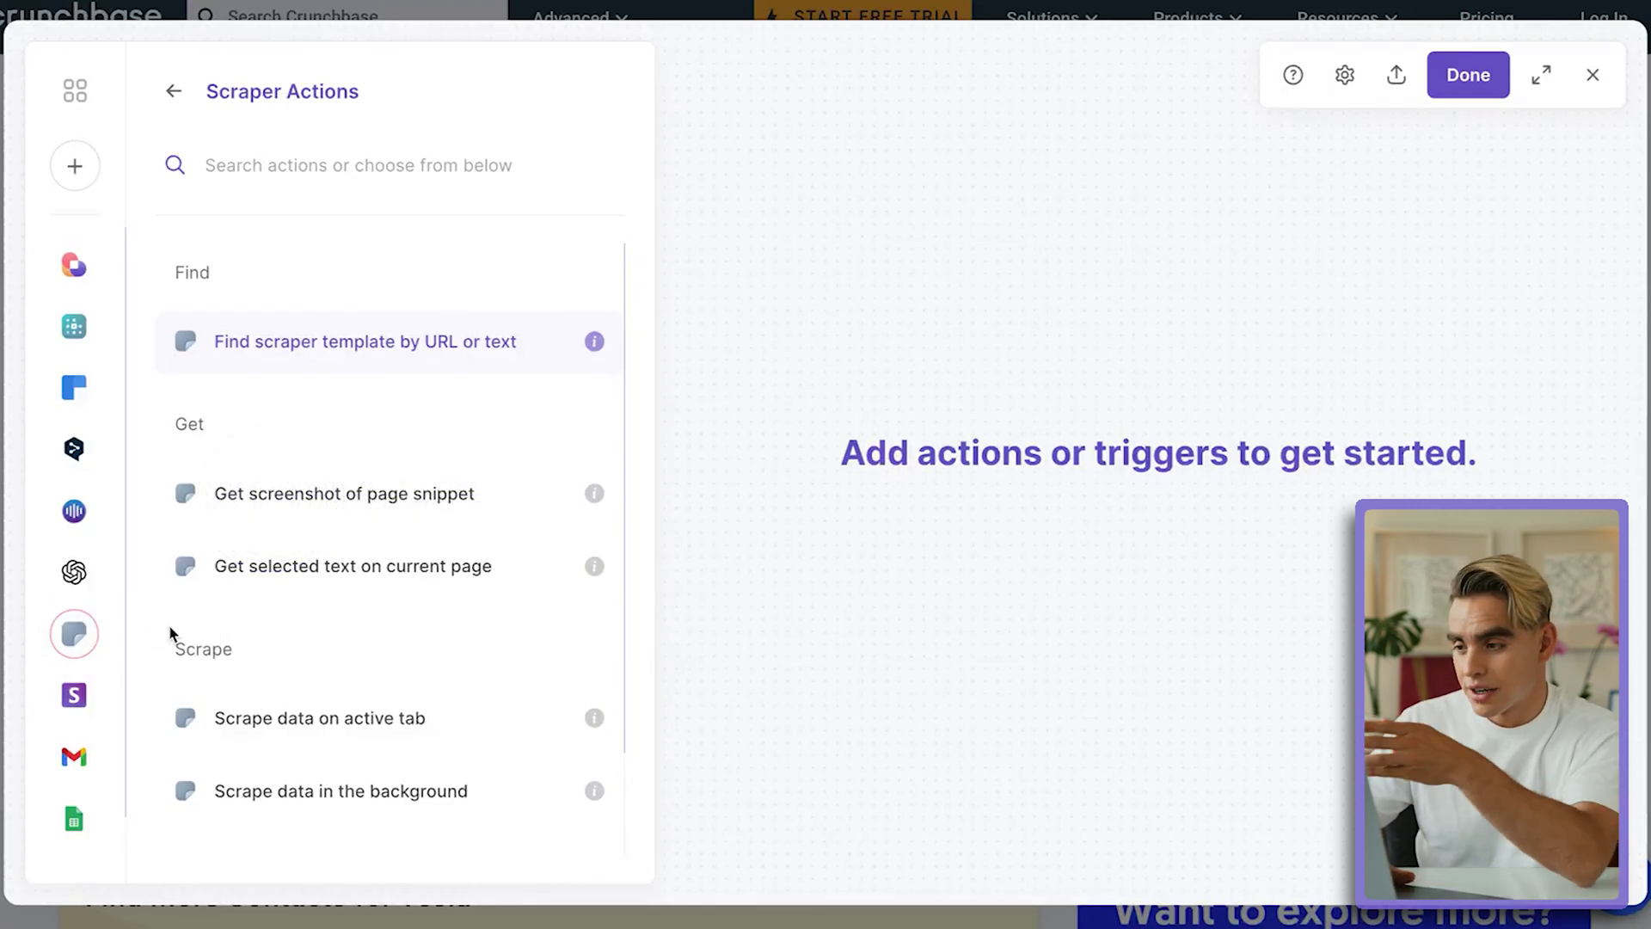
pyautogui.click(497, 726)
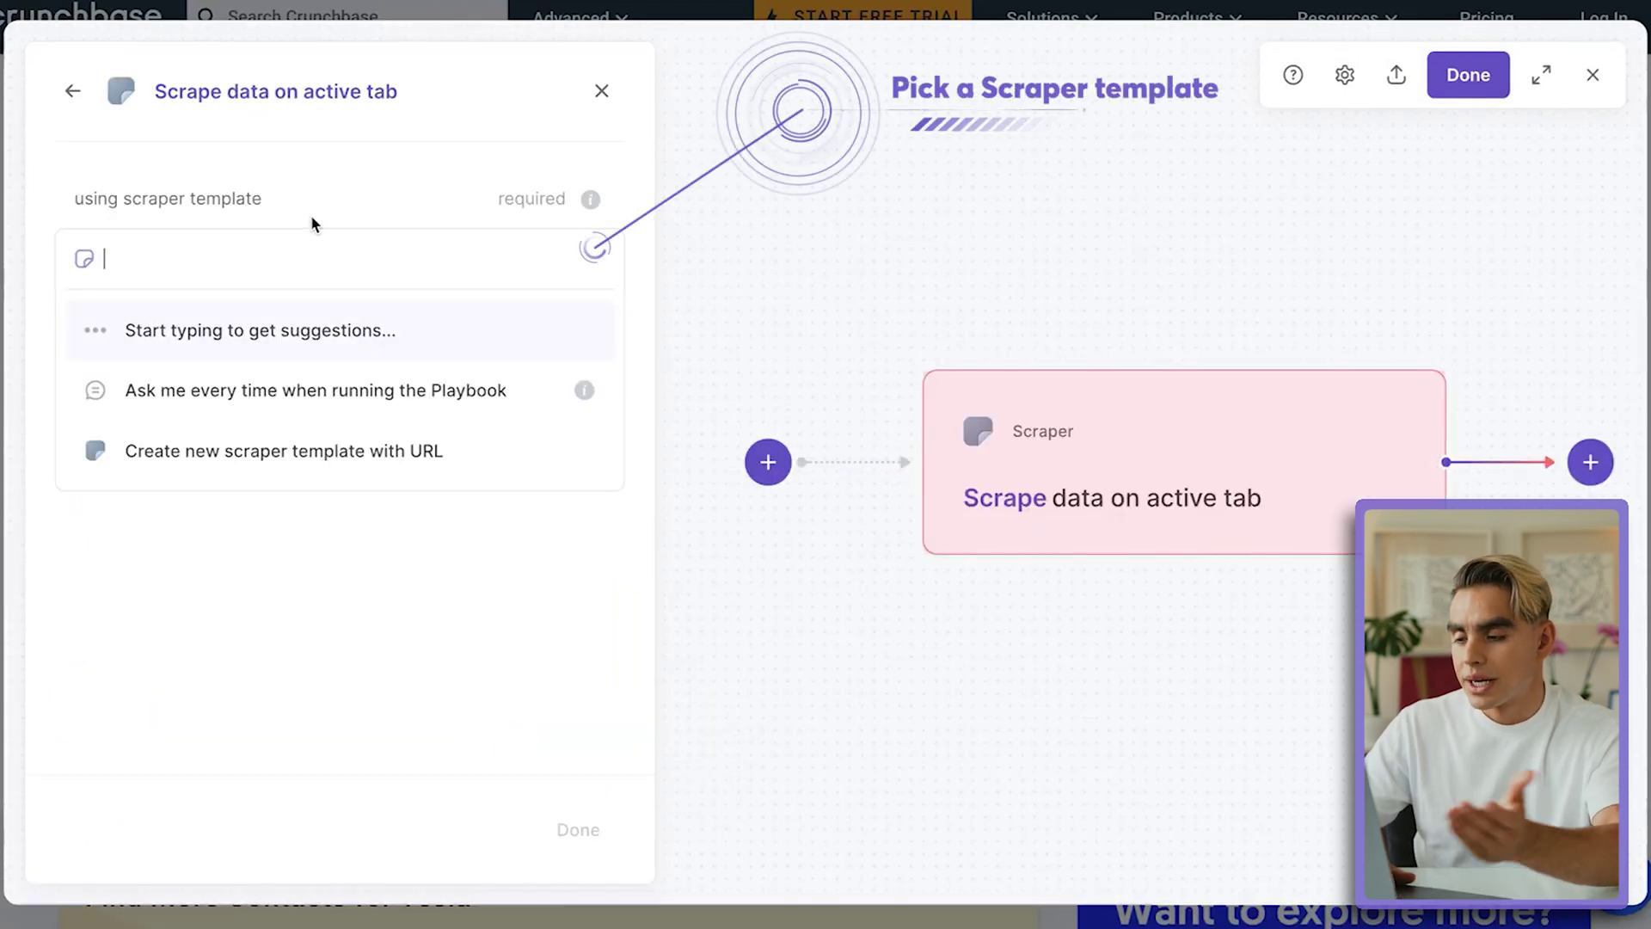
pyautogui.click(306, 258)
pyautogui.write('Crunchbase')
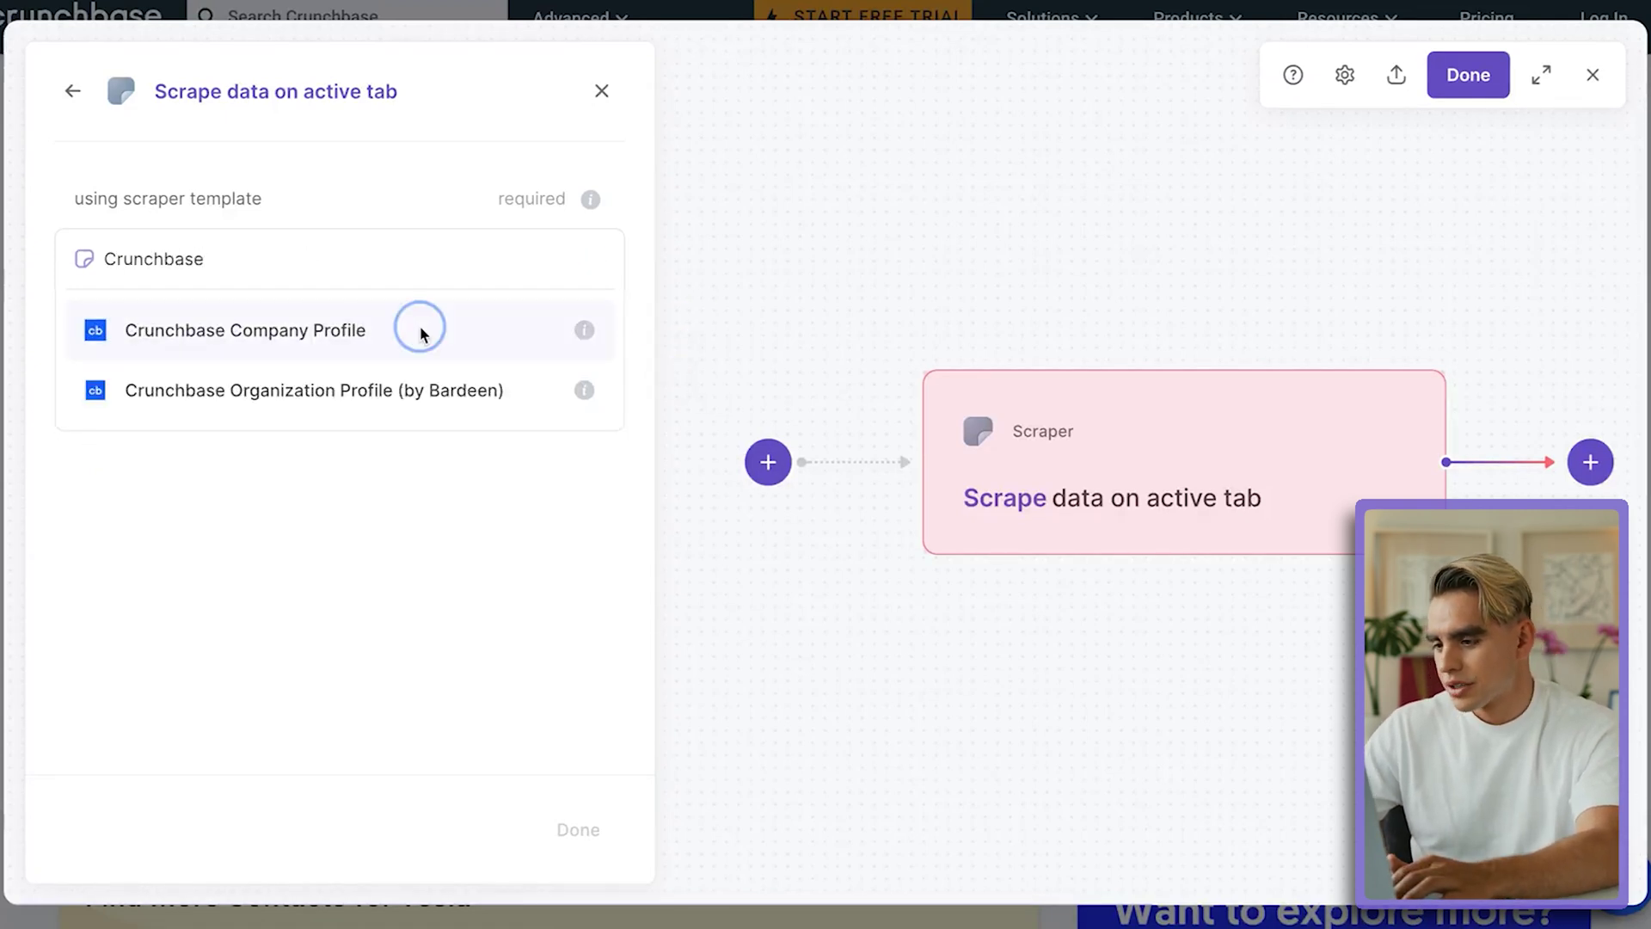
pyautogui.click(419, 333)
pyautogui.click(578, 829)
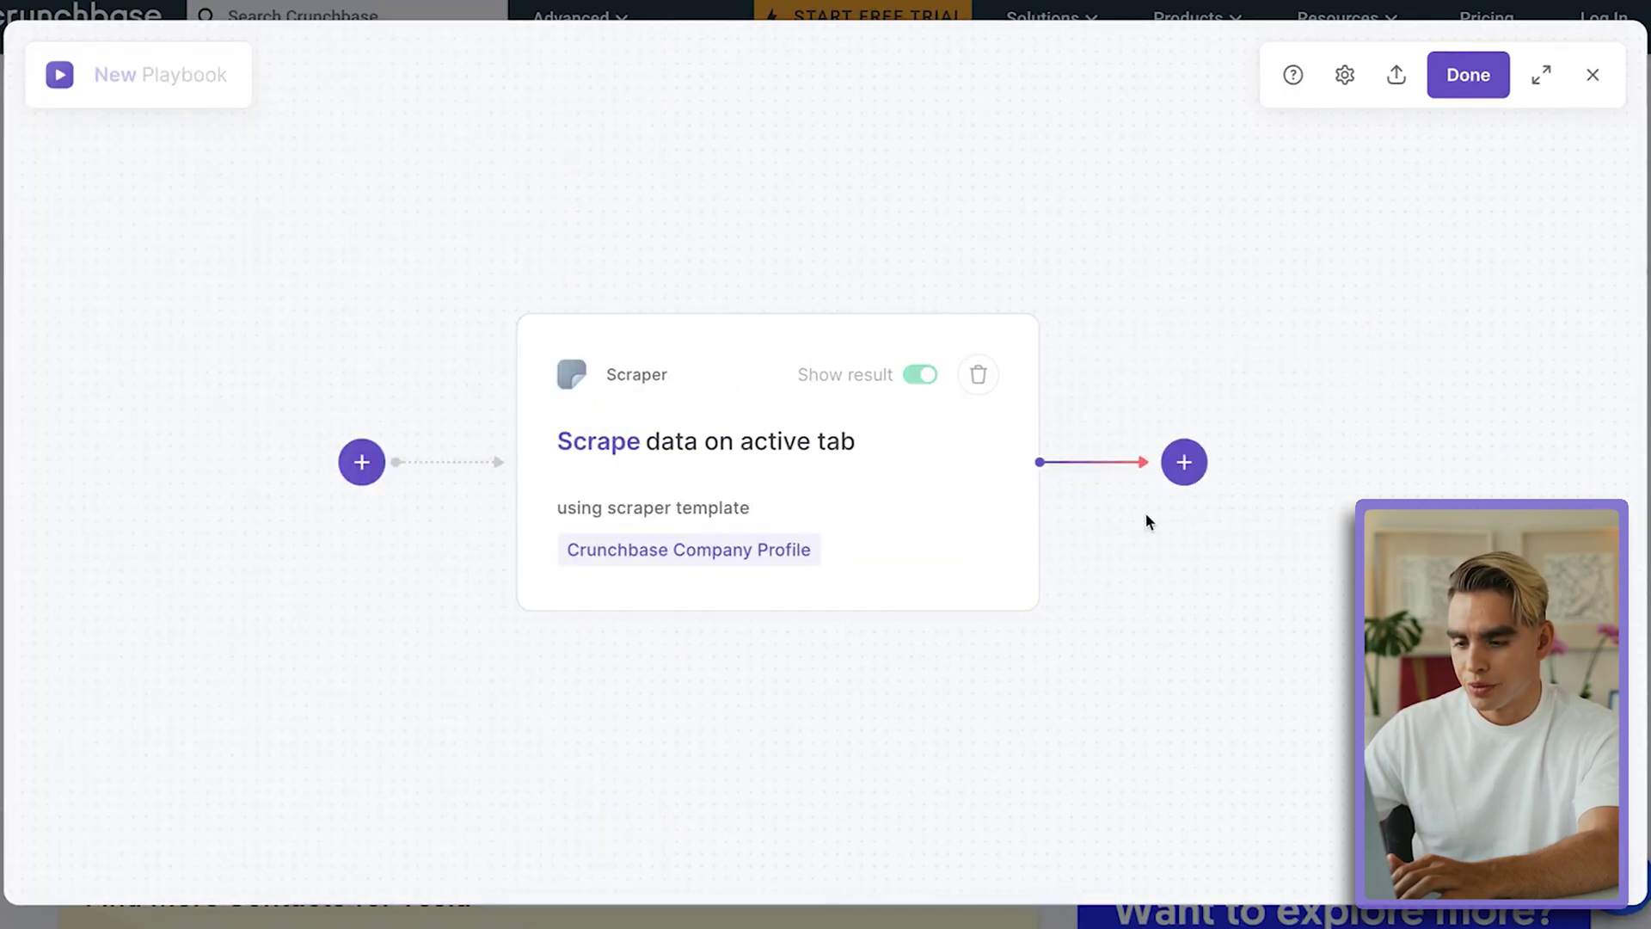
# Step: Add a Create HubSpot company action after the scraper step
pyautogui.click(1200, 471)
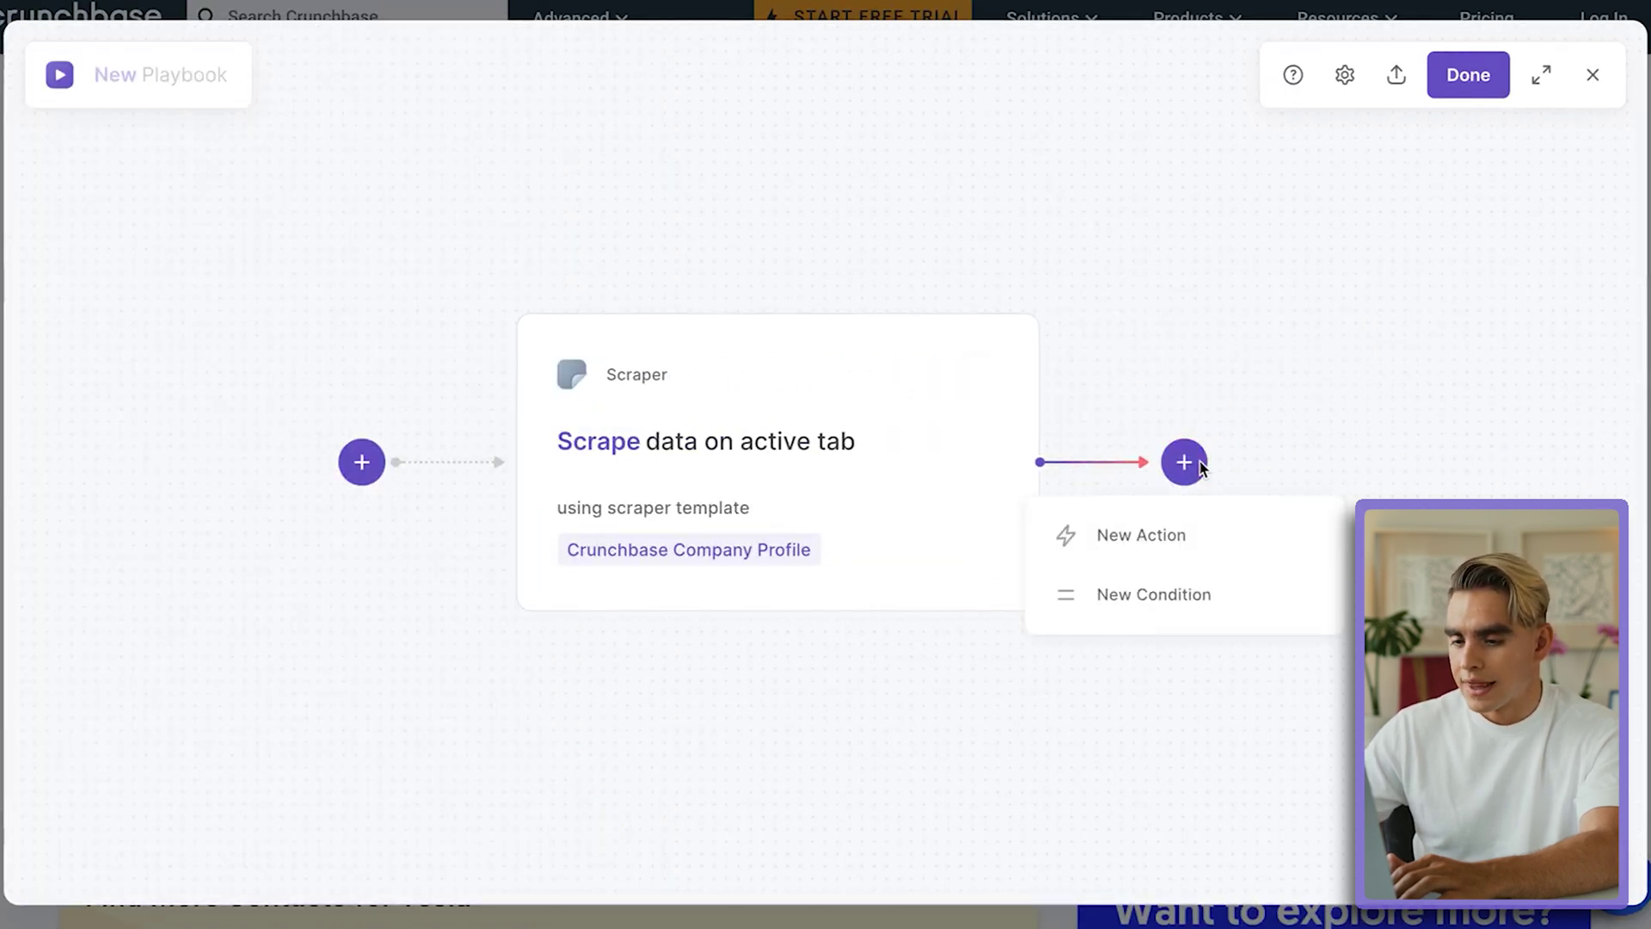
pyautogui.click(1220, 532)
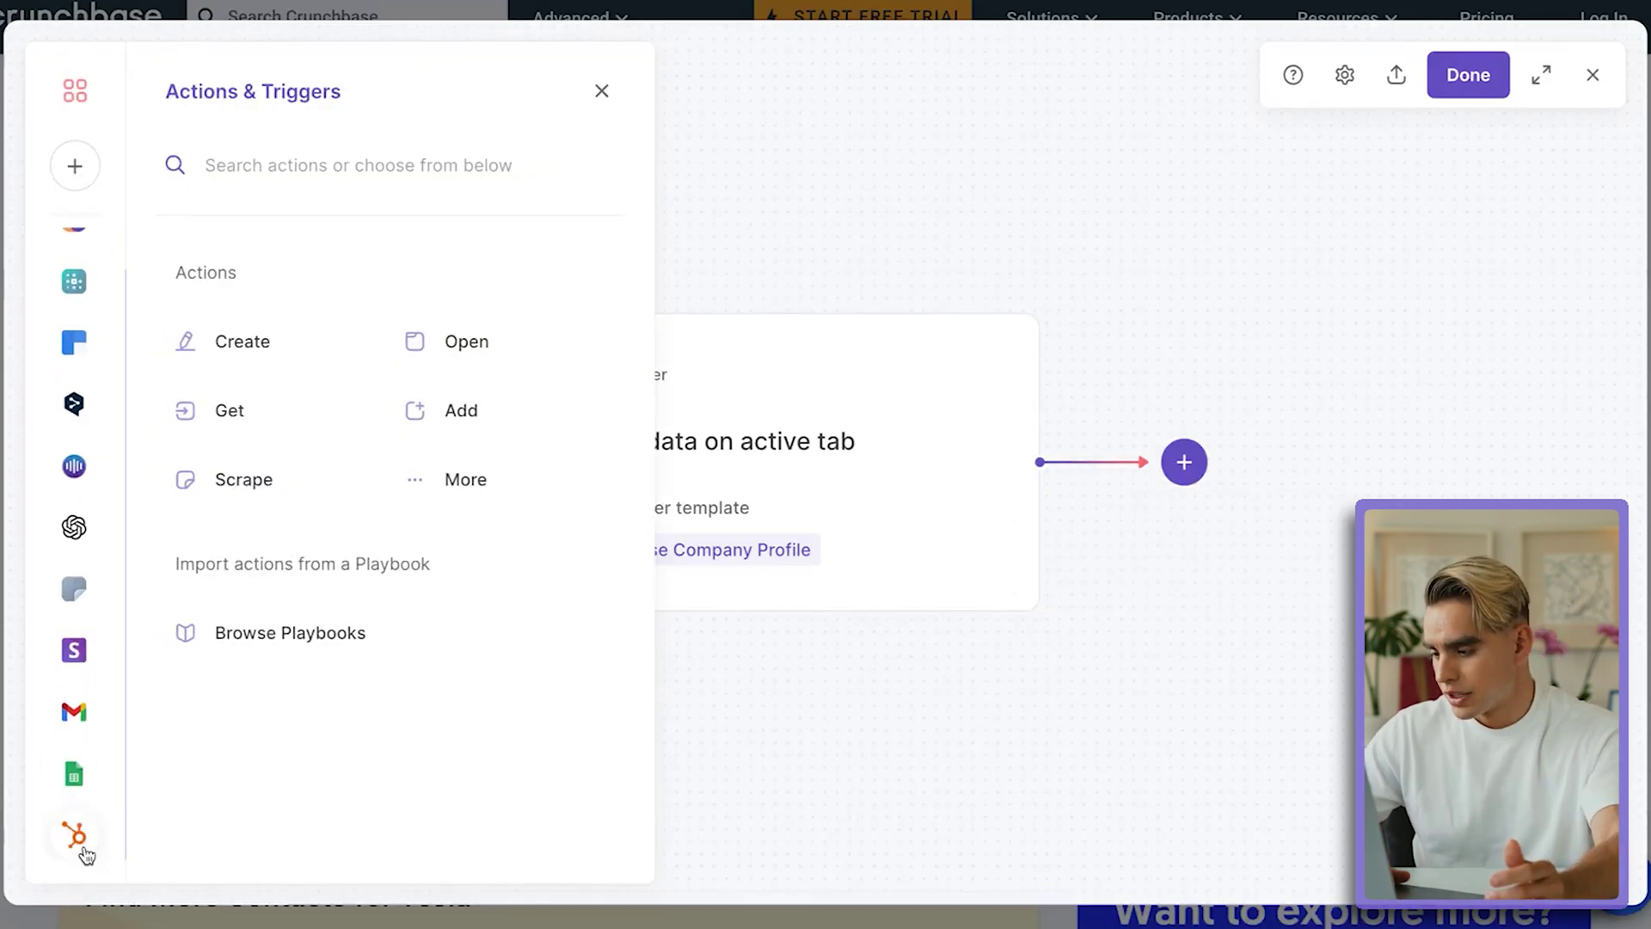
pyautogui.click(75, 838)
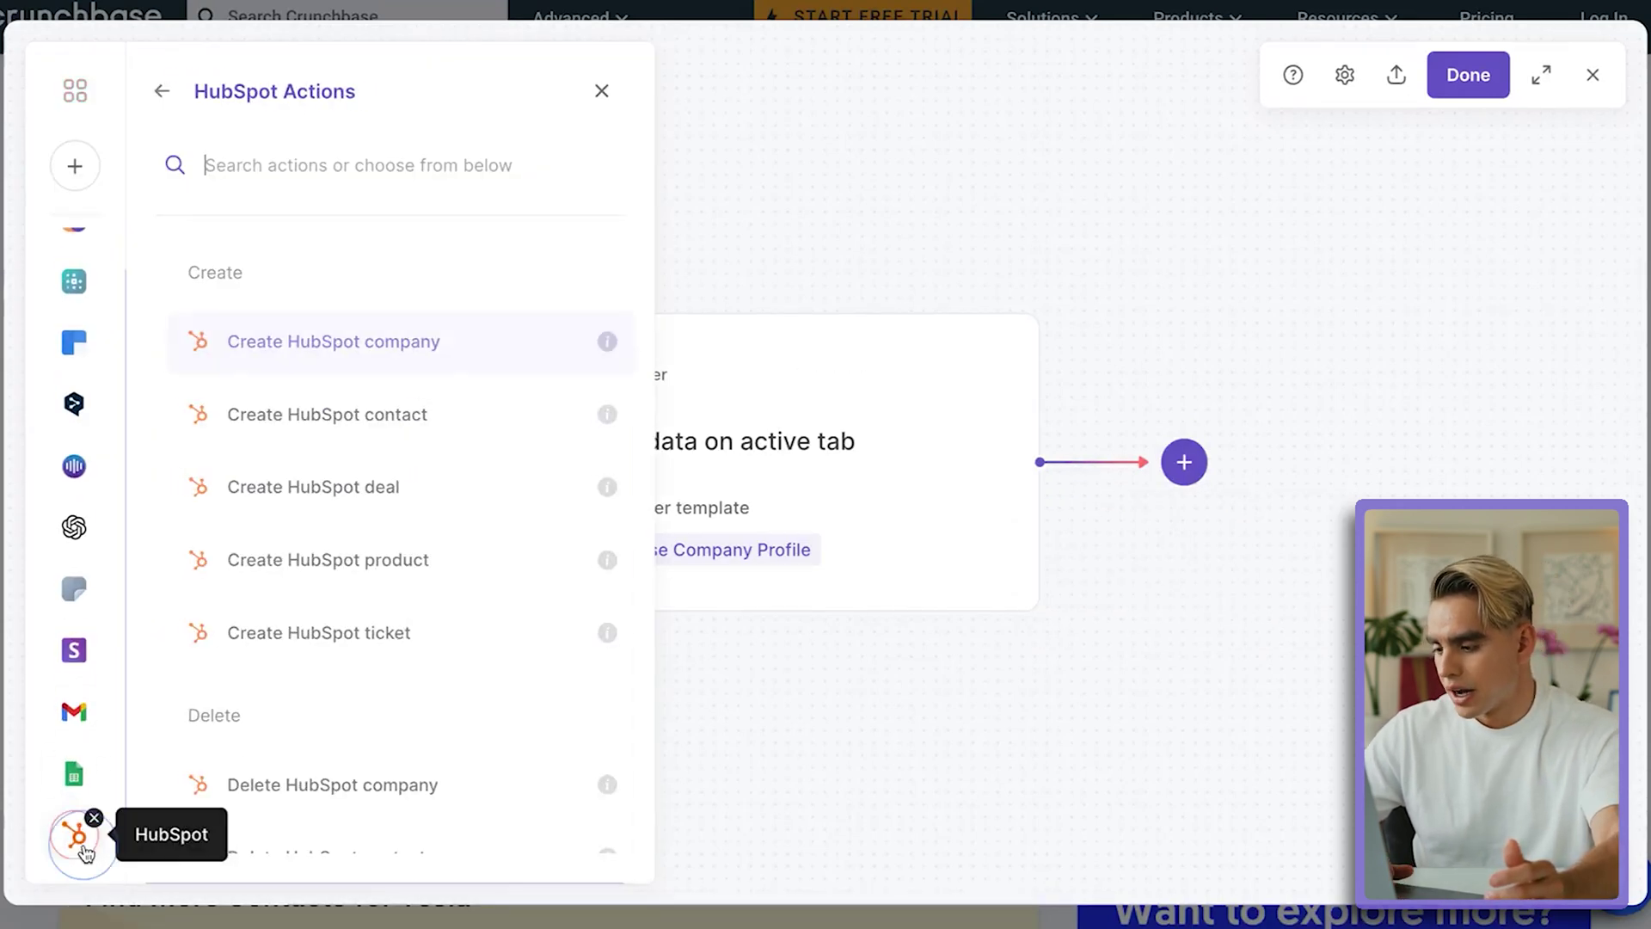
pyautogui.click(437, 372)
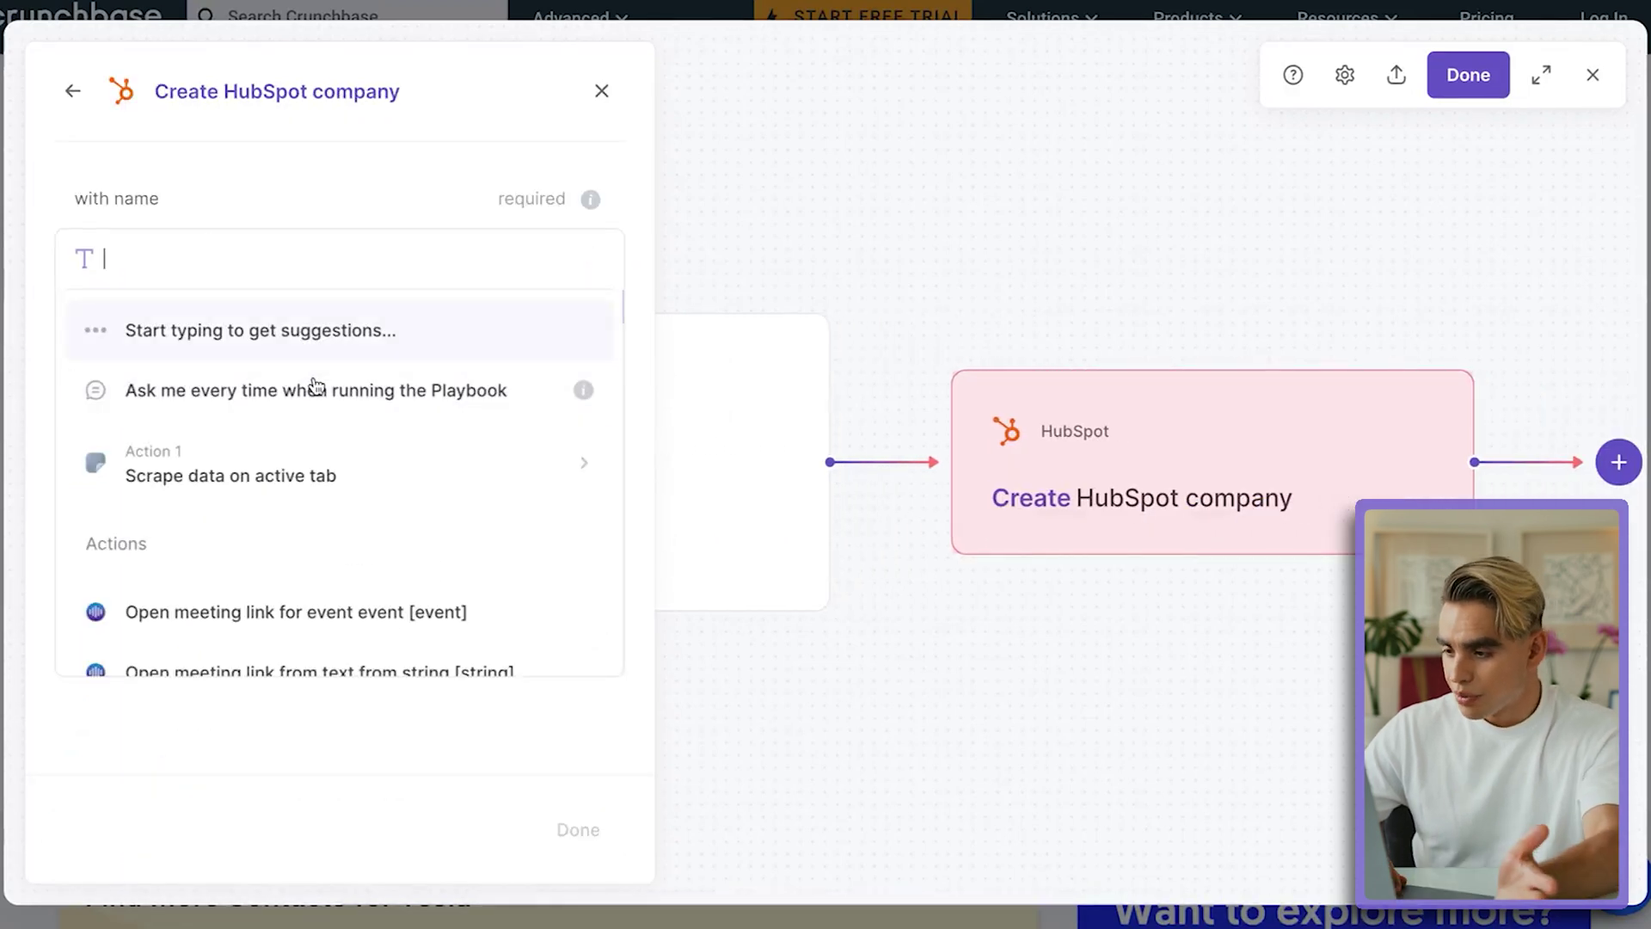
# Step: Map company name to scraped Name and domain to scraped Website, then finish the playbook
pyautogui.click(384, 480)
pyautogui.scroll(-1, 391, 498)
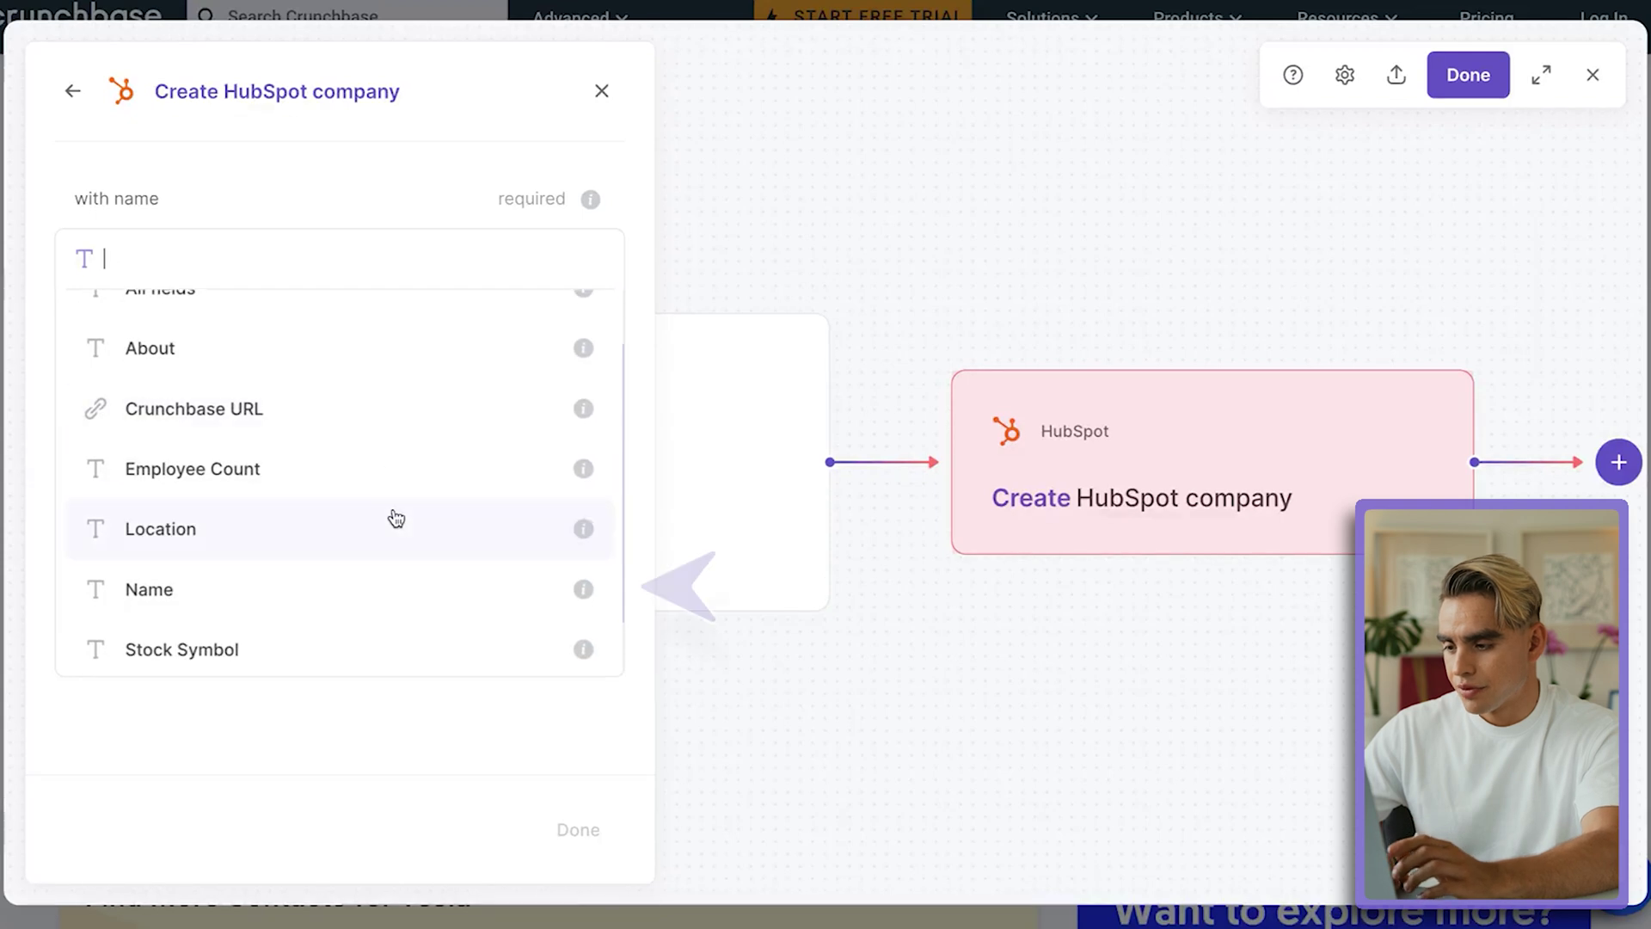
pyautogui.click(386, 588)
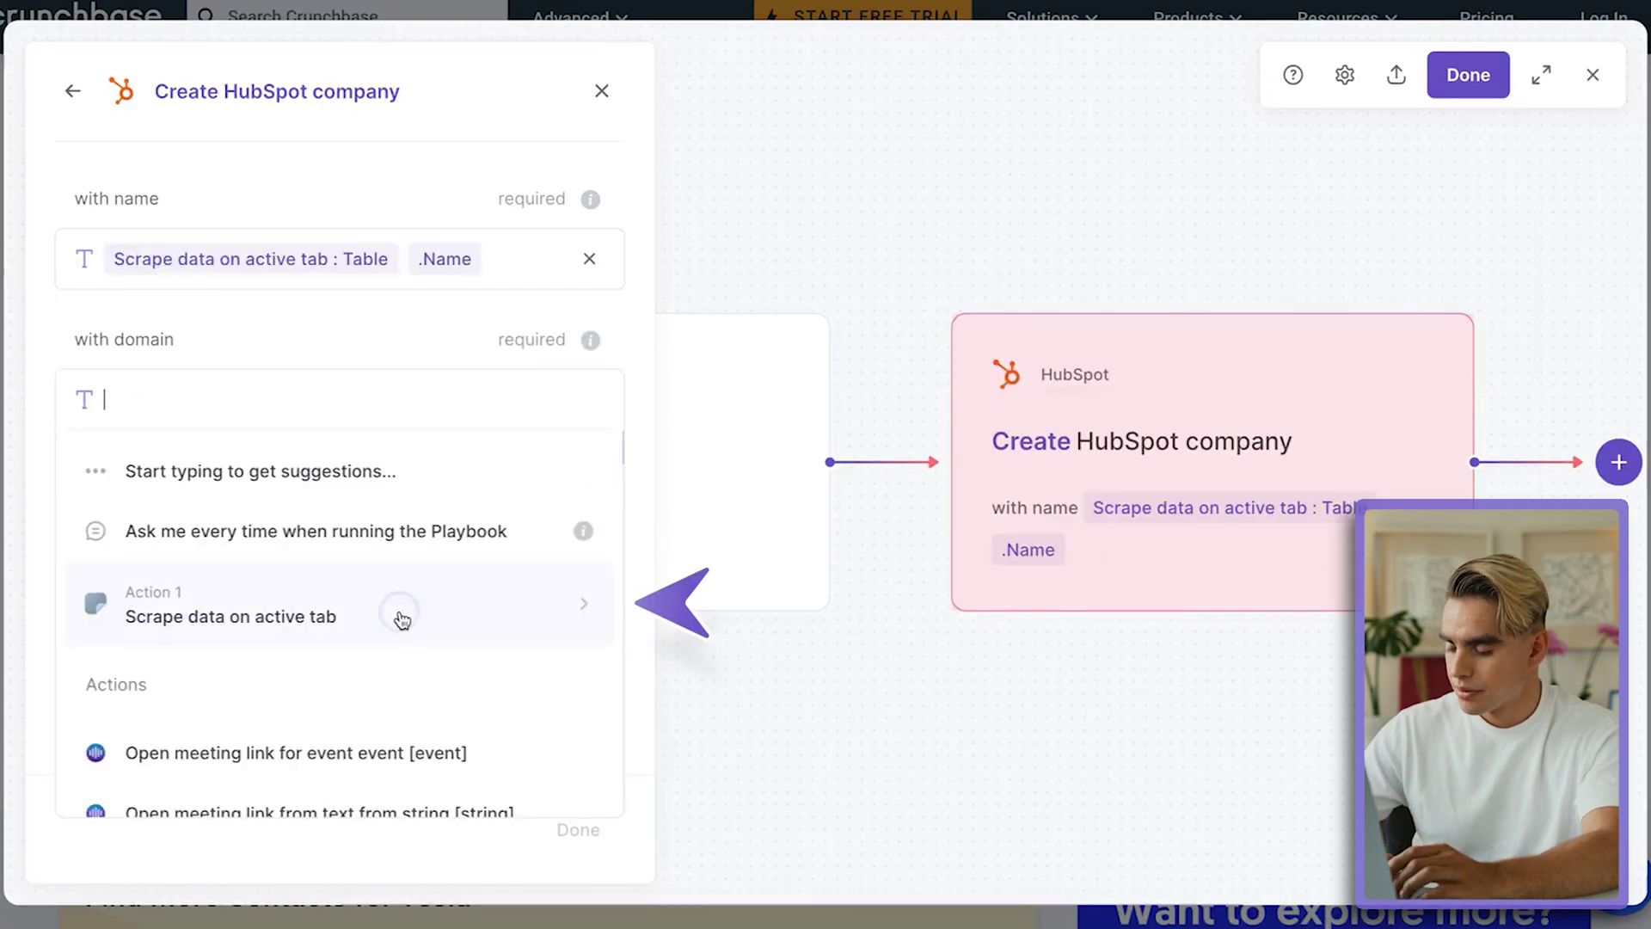
pyautogui.click(402, 619)
pyautogui.scroll(-2, 373, 753)
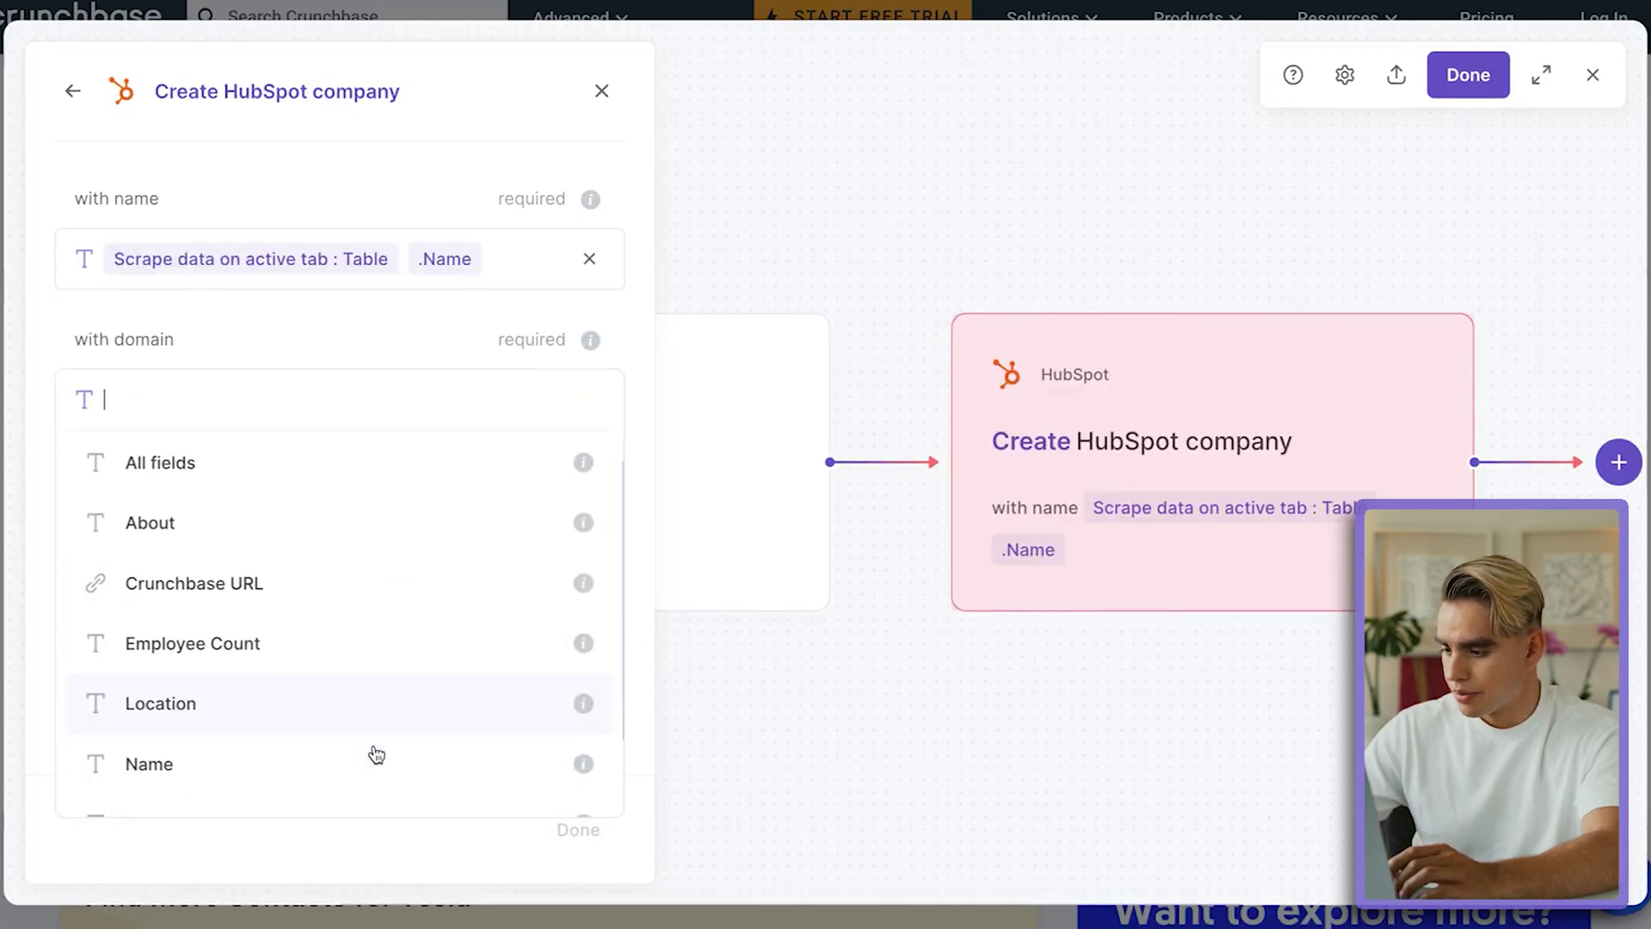
pyautogui.click(389, 789)
pyautogui.click(567, 830)
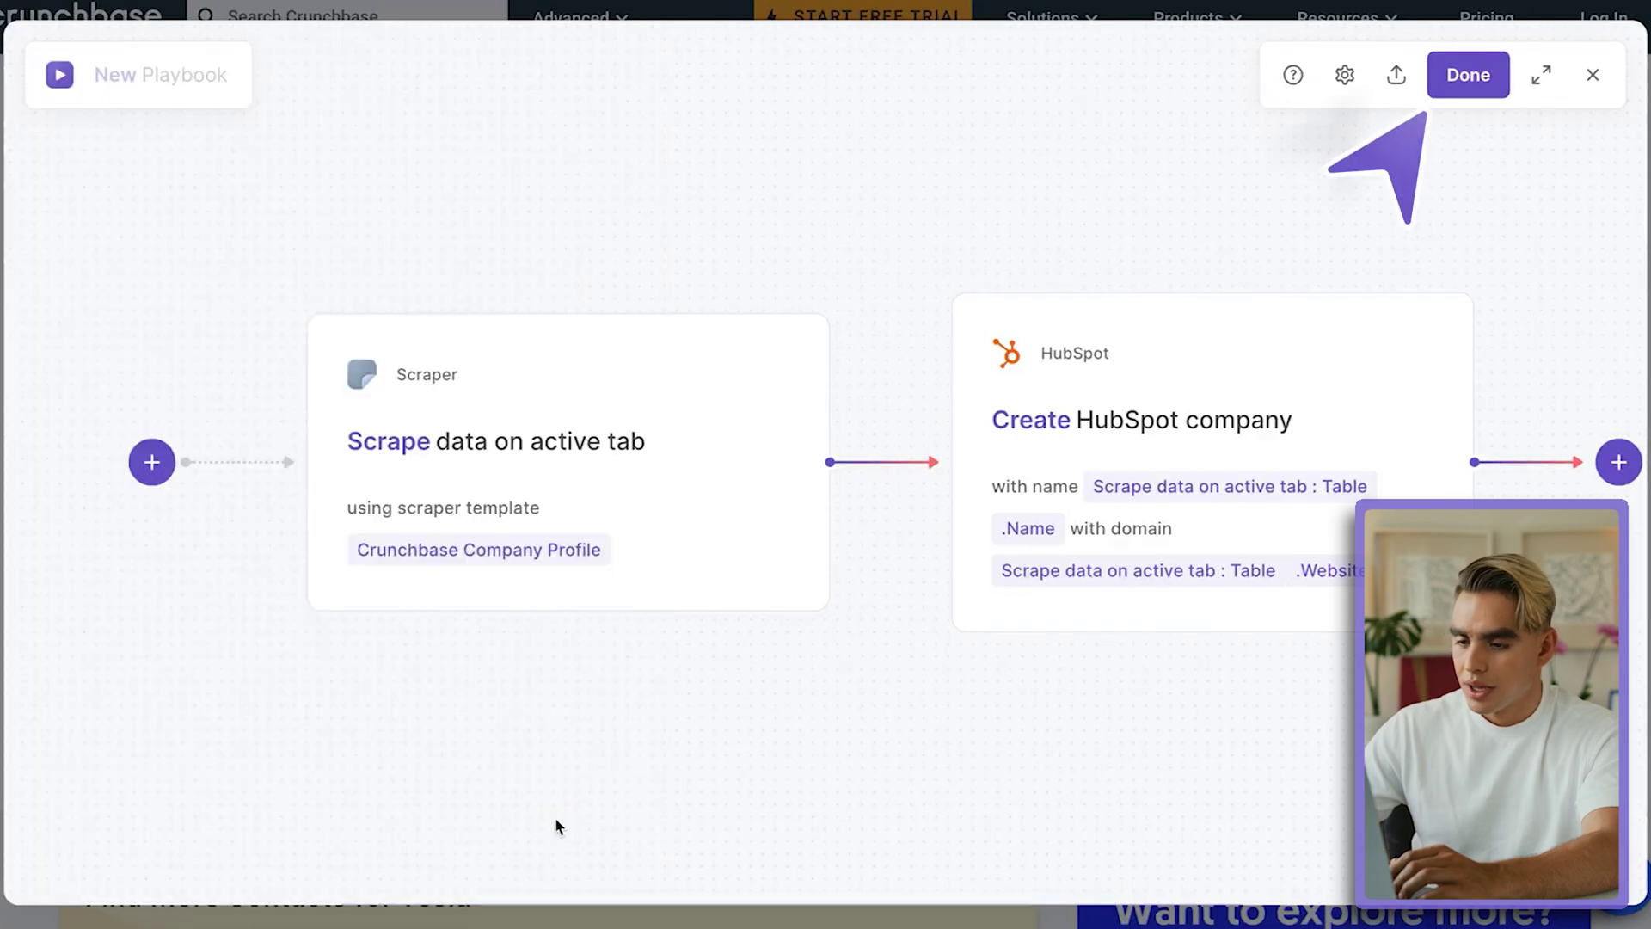
pyautogui.click(1448, 94)
pyautogui.write('Crunchbase to HubSpo')
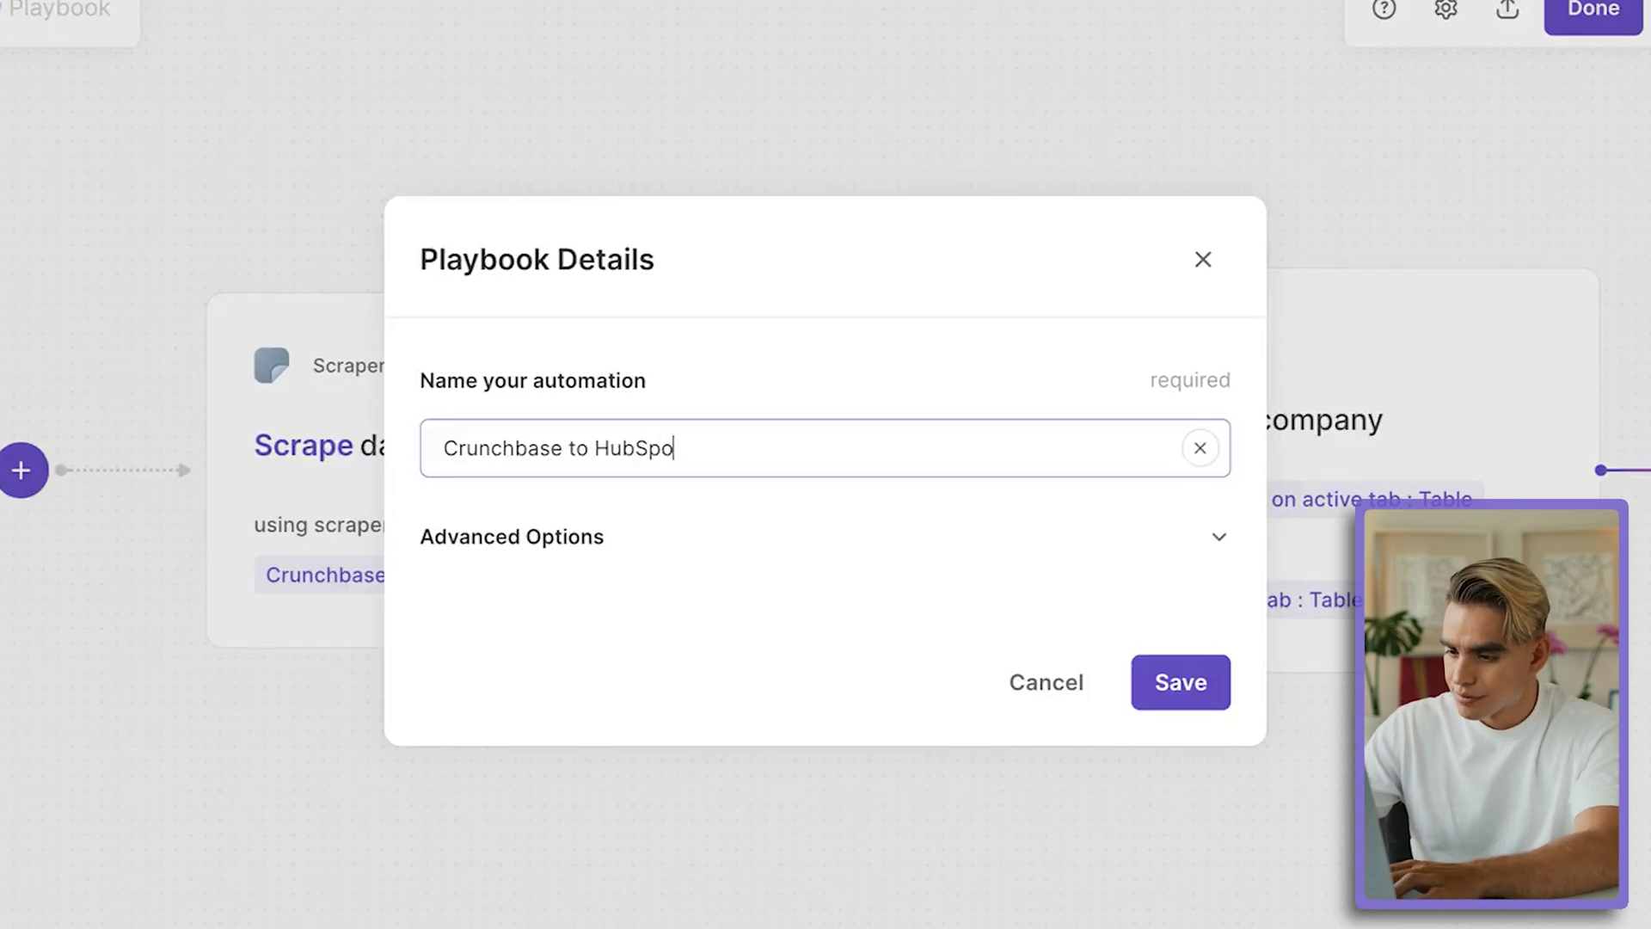
pyautogui.write('t')
# Step: Save the playbook as 'Crunchbase to HubSpot' and run it on Tesla's Crunchbase page
pyautogui.press('Return')
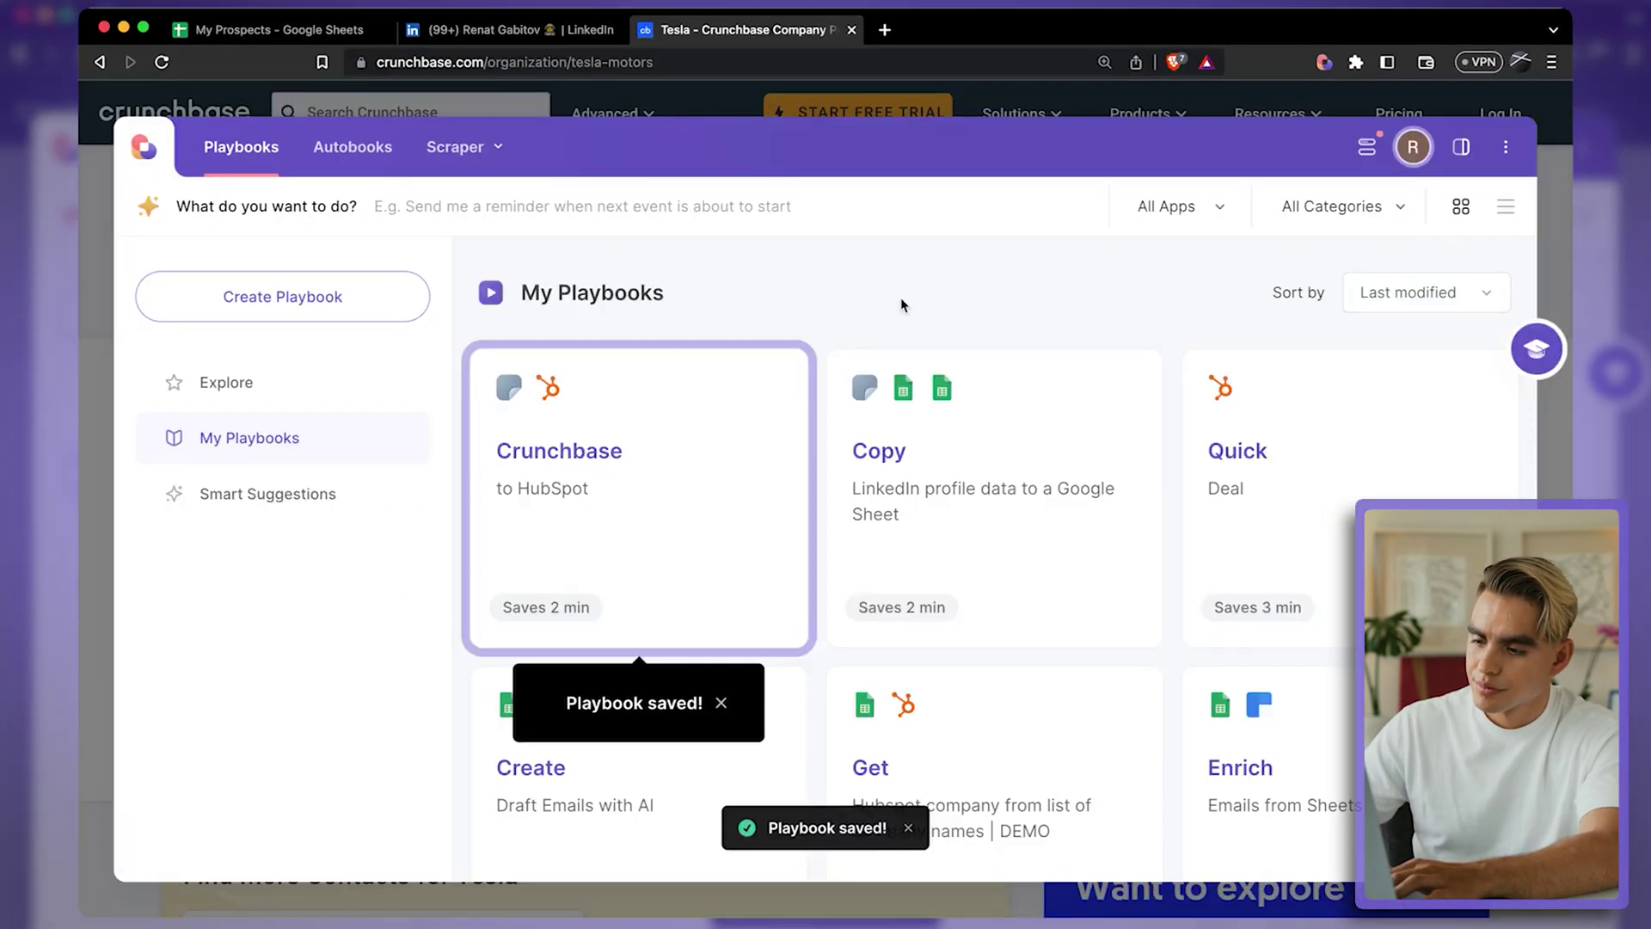
pyautogui.click(1461, 148)
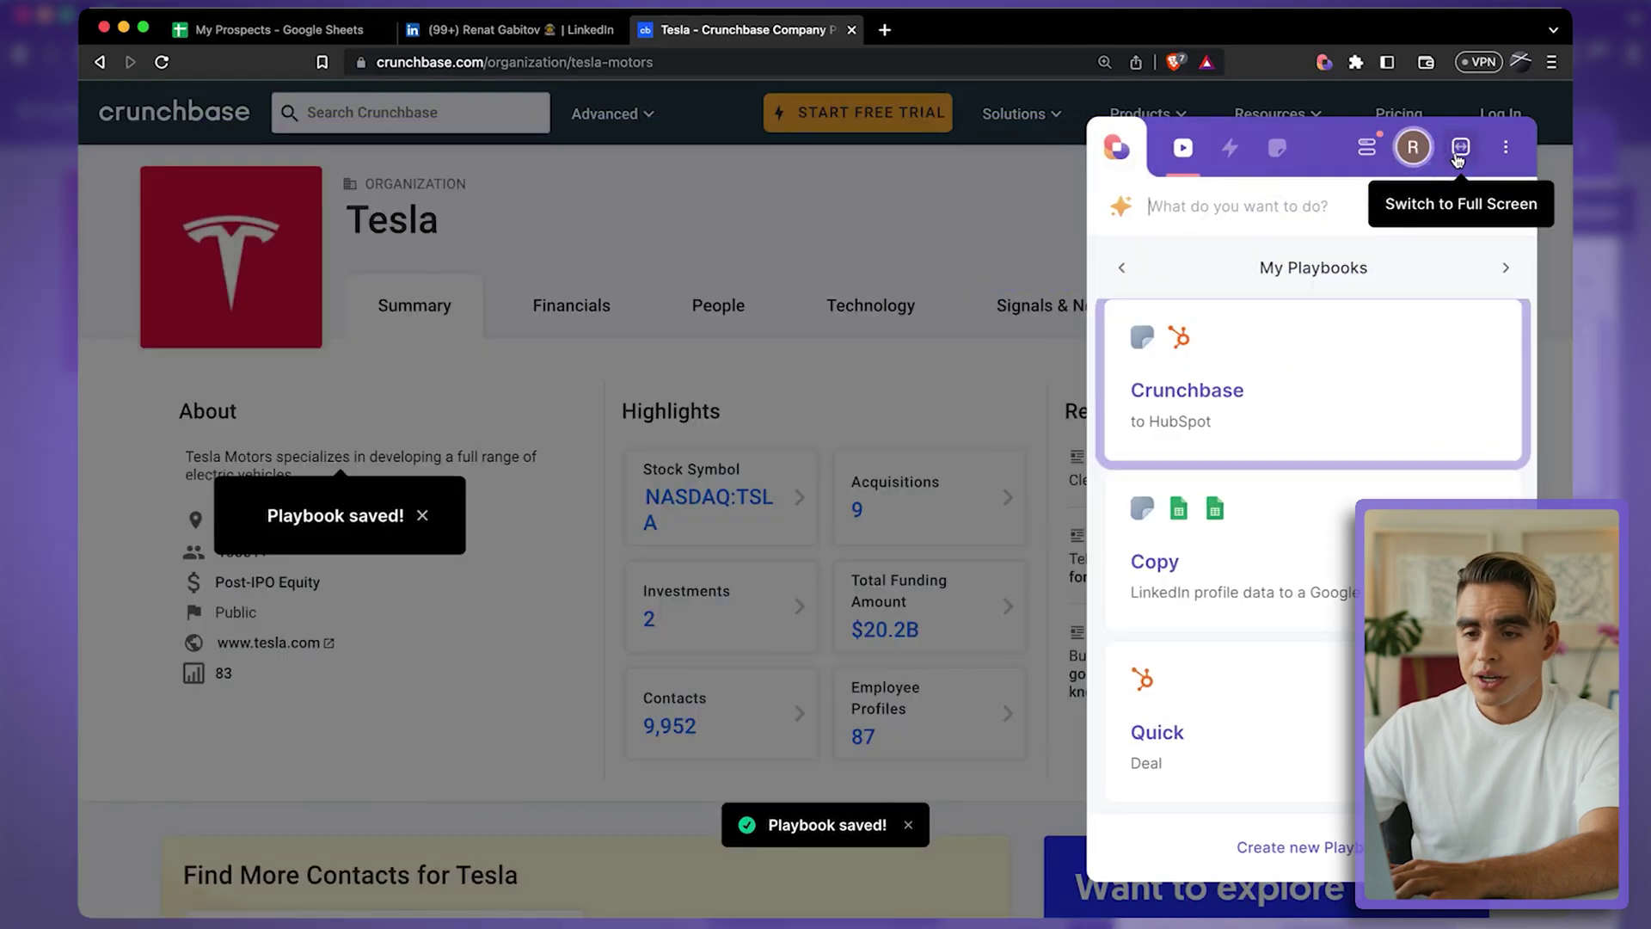
pyautogui.moveTo(1311, 386)
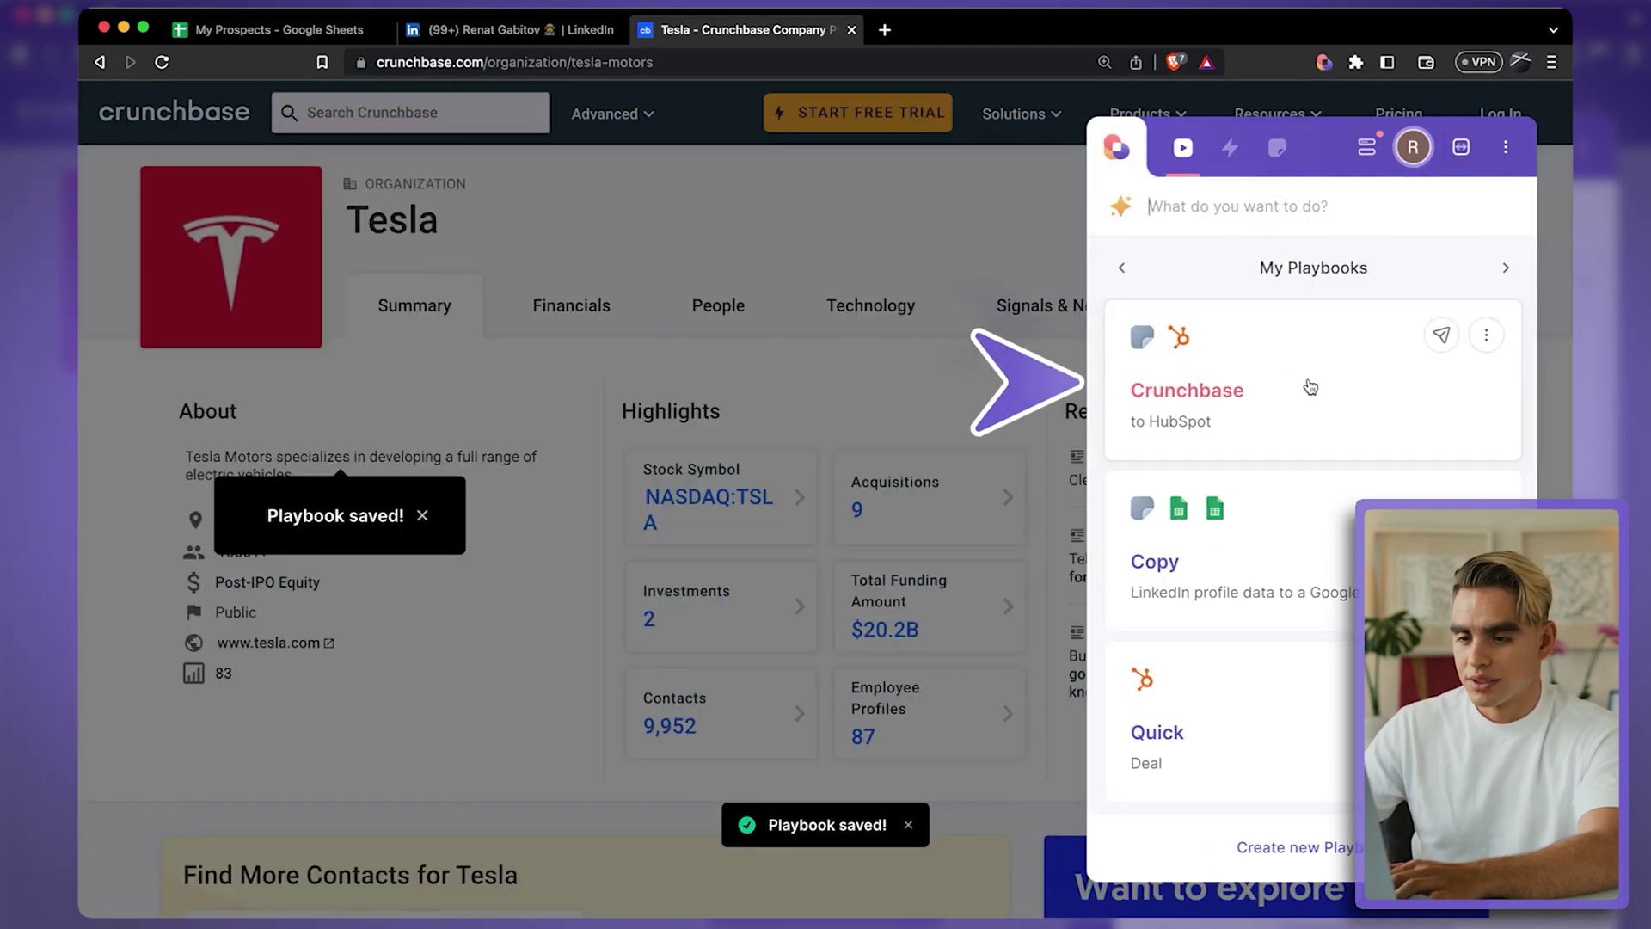
pyautogui.click(1328, 391)
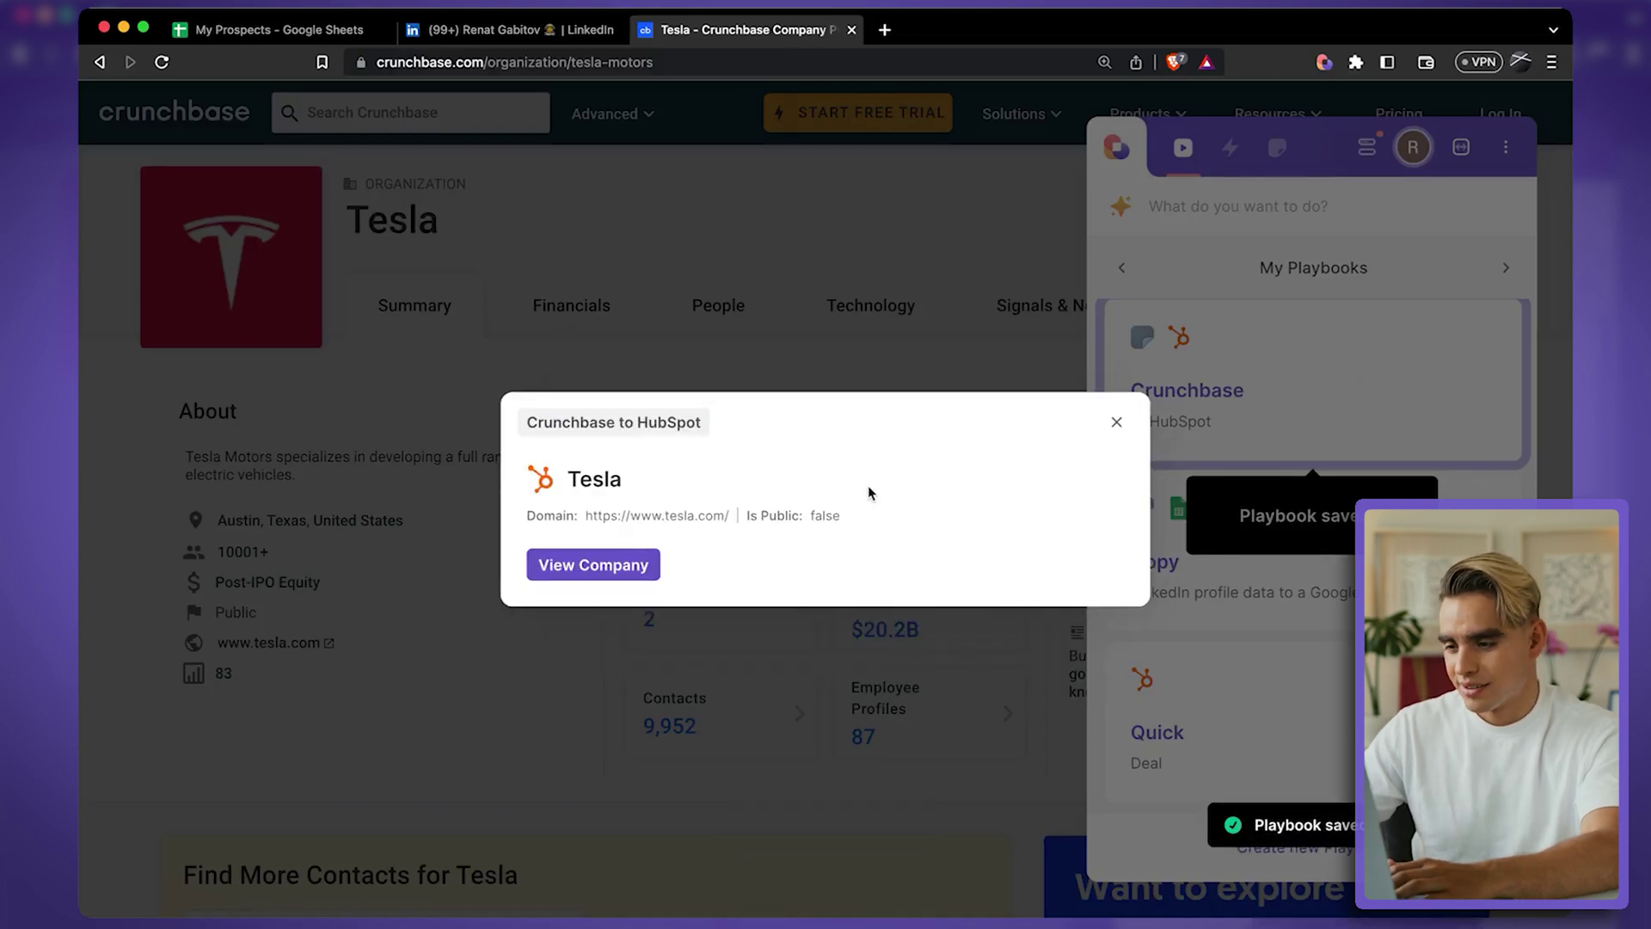
# Step: View the newly created Tesla company record in HubSpot
pyautogui.click(632, 567)
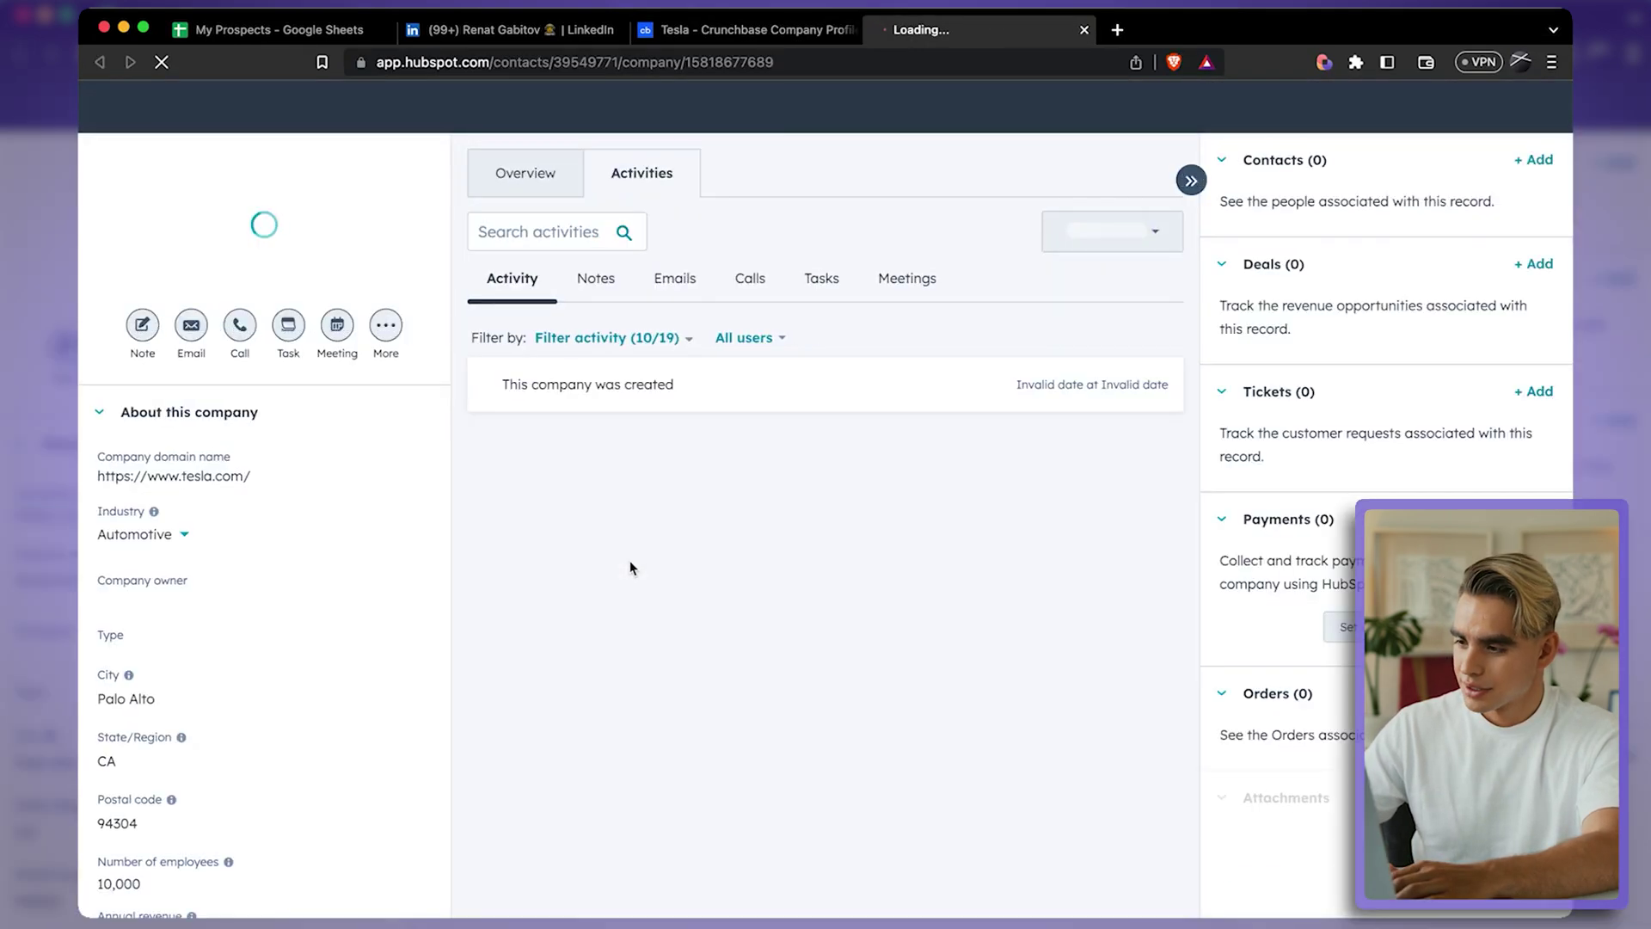
pyautogui.scroll(-3, 411, 626)
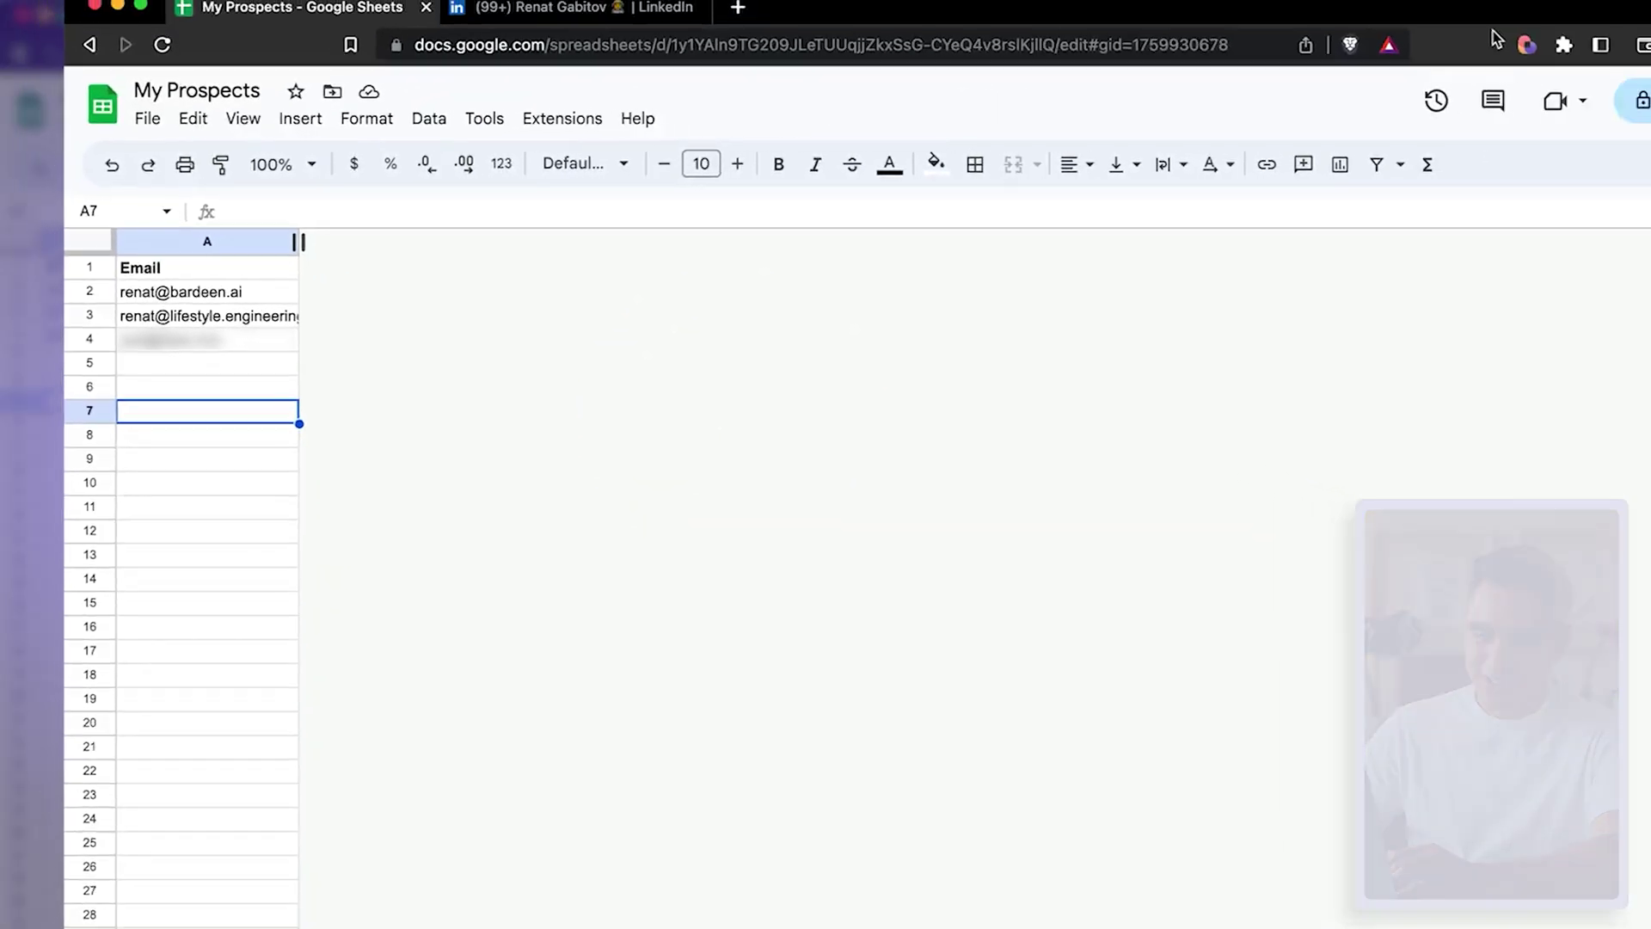
# Step: Run the 'Enrich Emails from Sheets' playbook on the Just Emails sheet and dismiss the result
pyautogui.click(1323, 62)
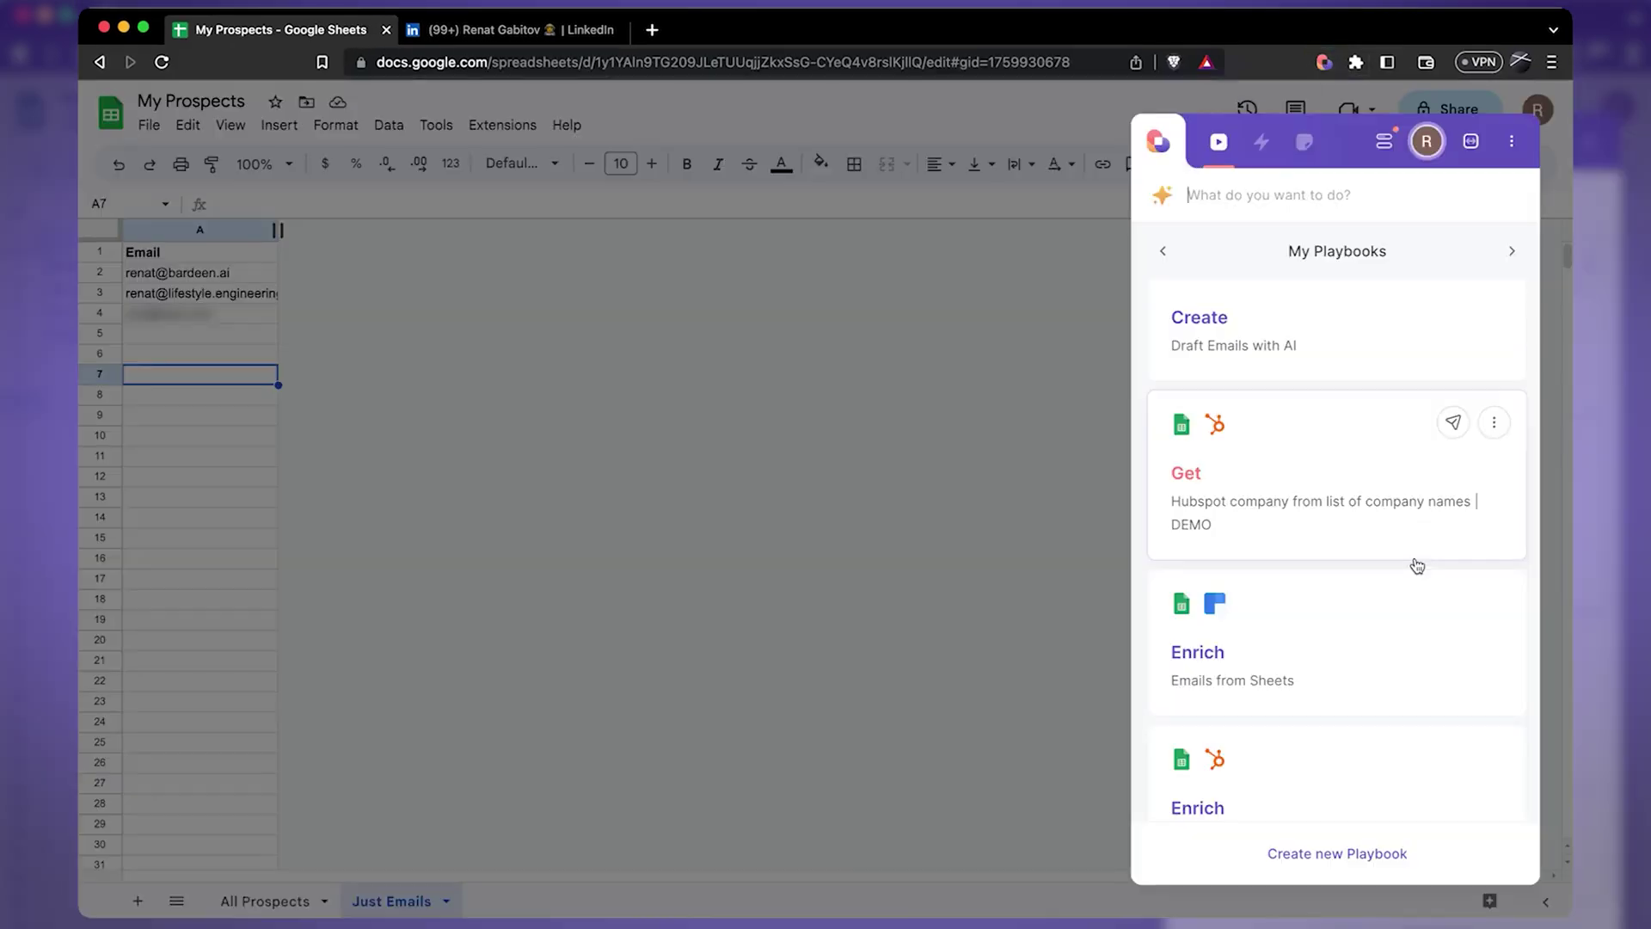
pyautogui.click(1383, 632)
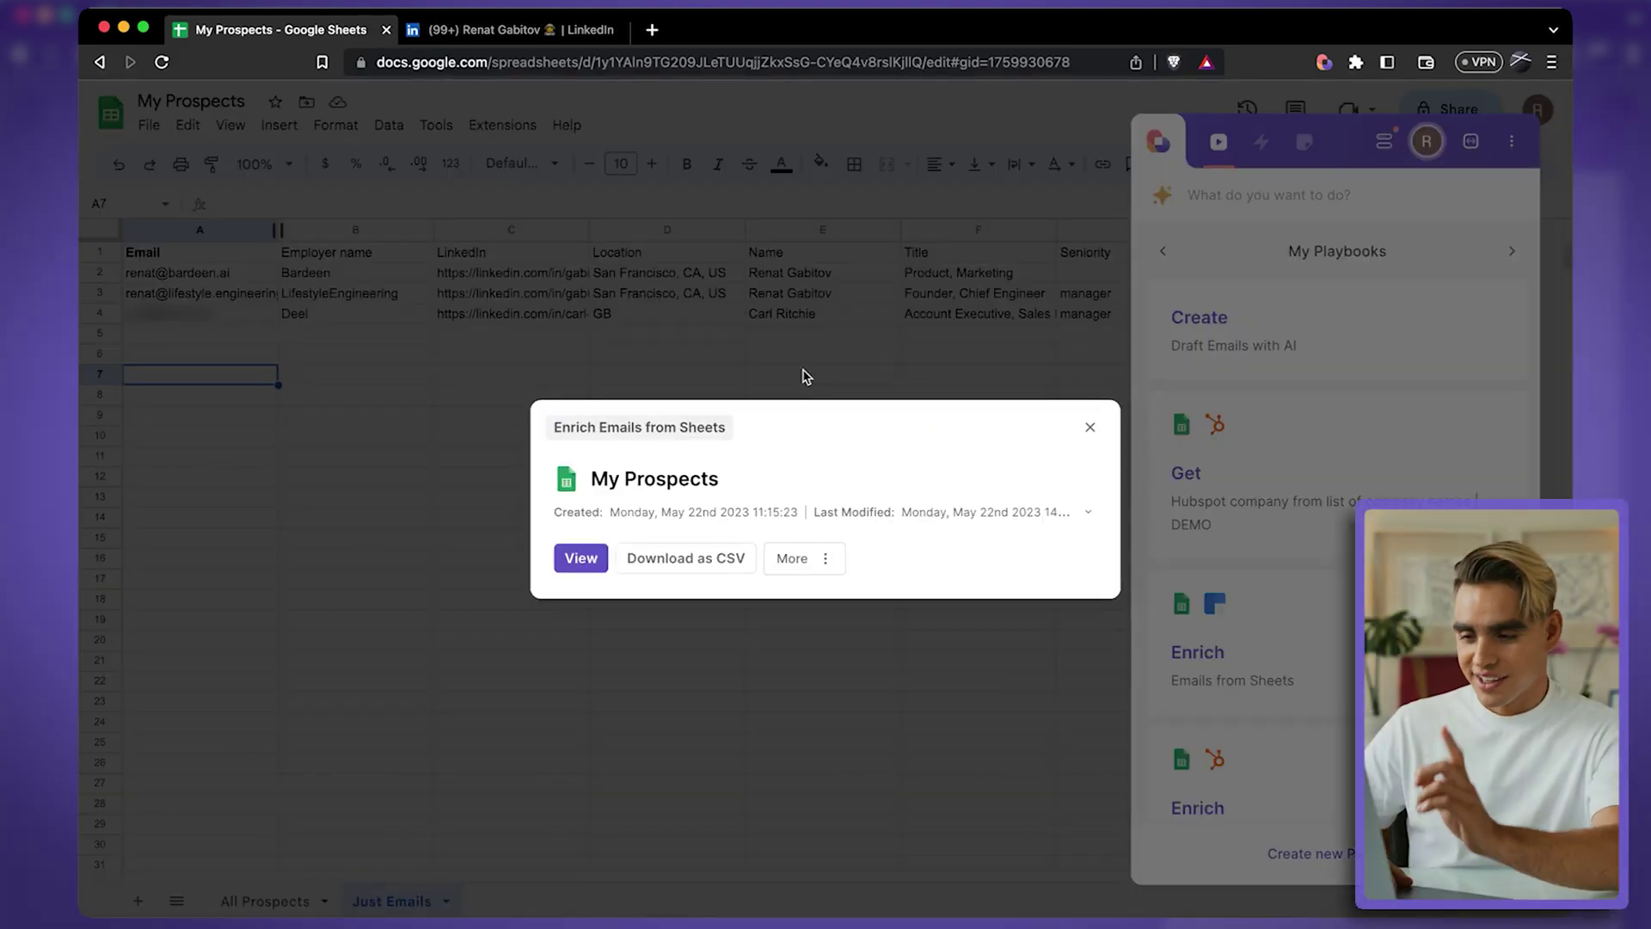
pyautogui.click(803, 374)
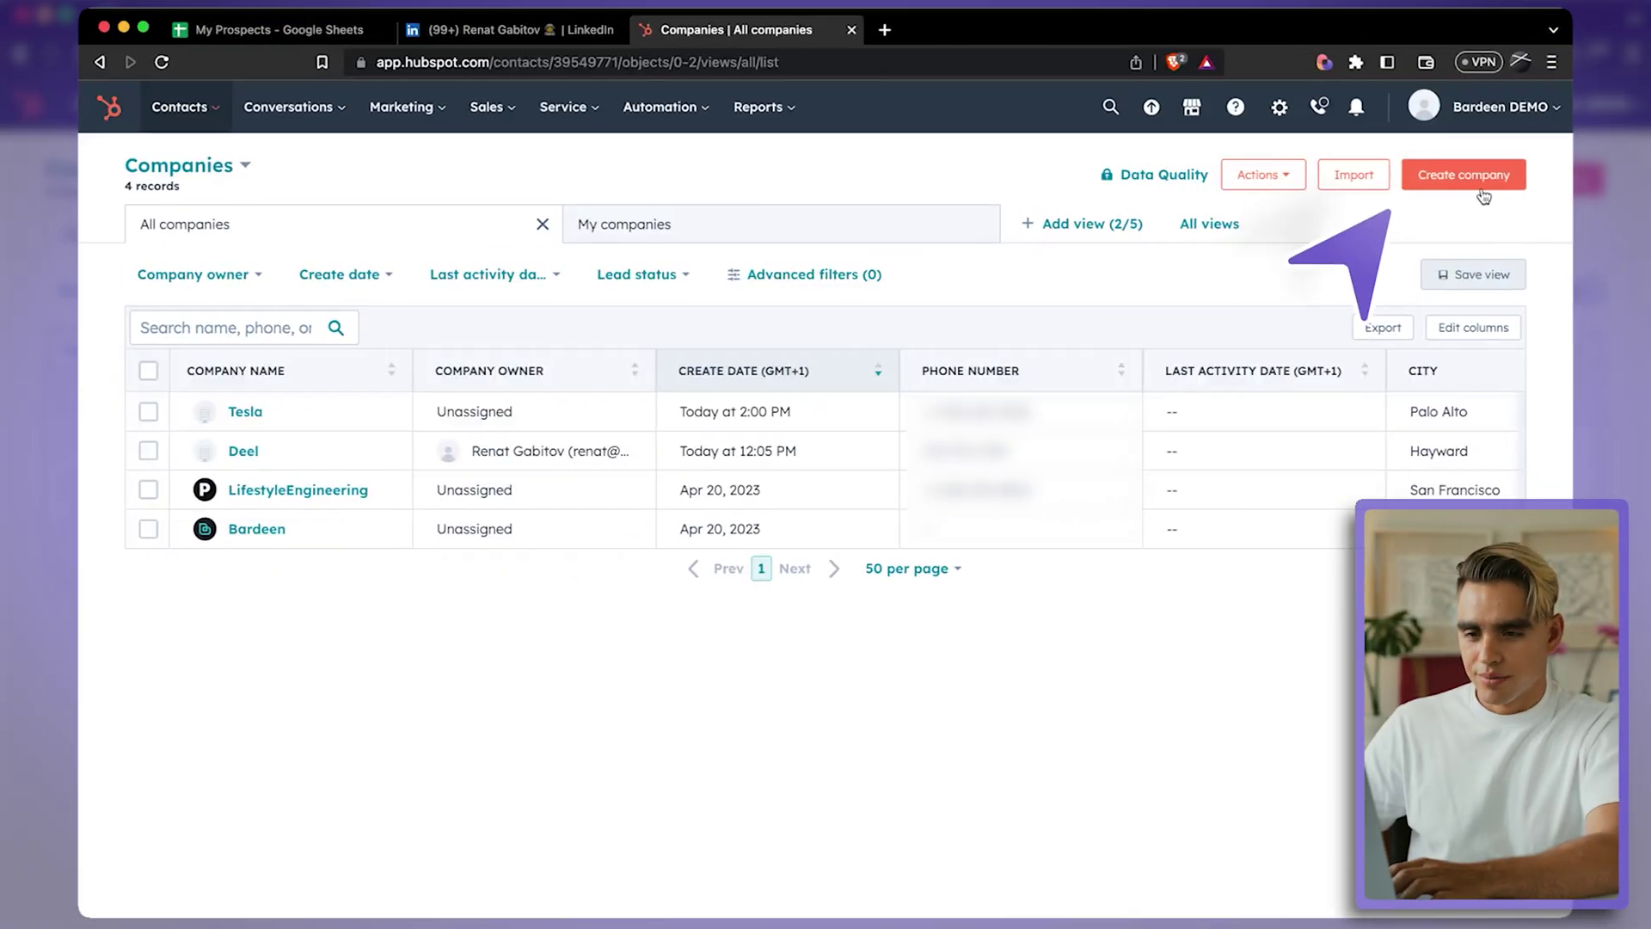
# Step: Start a new company record from the HubSpot Companies page
pyautogui.click(1482, 192)
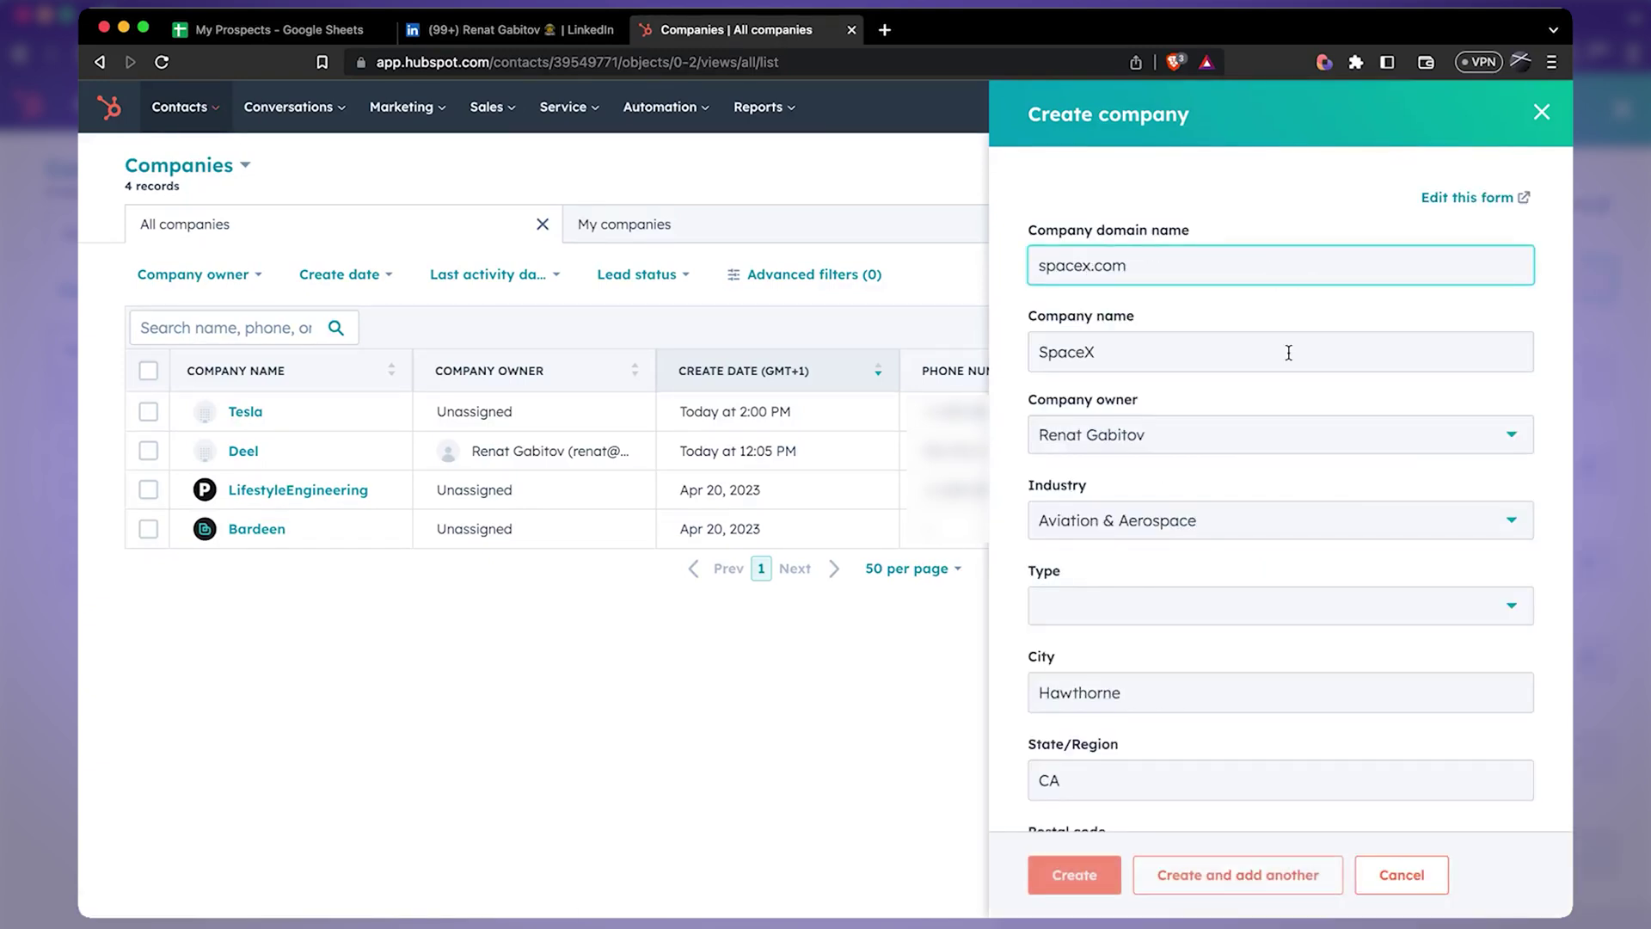
pyautogui.scroll(-5, 1287, 352)
pyautogui.scroll(-1, 1316, 484)
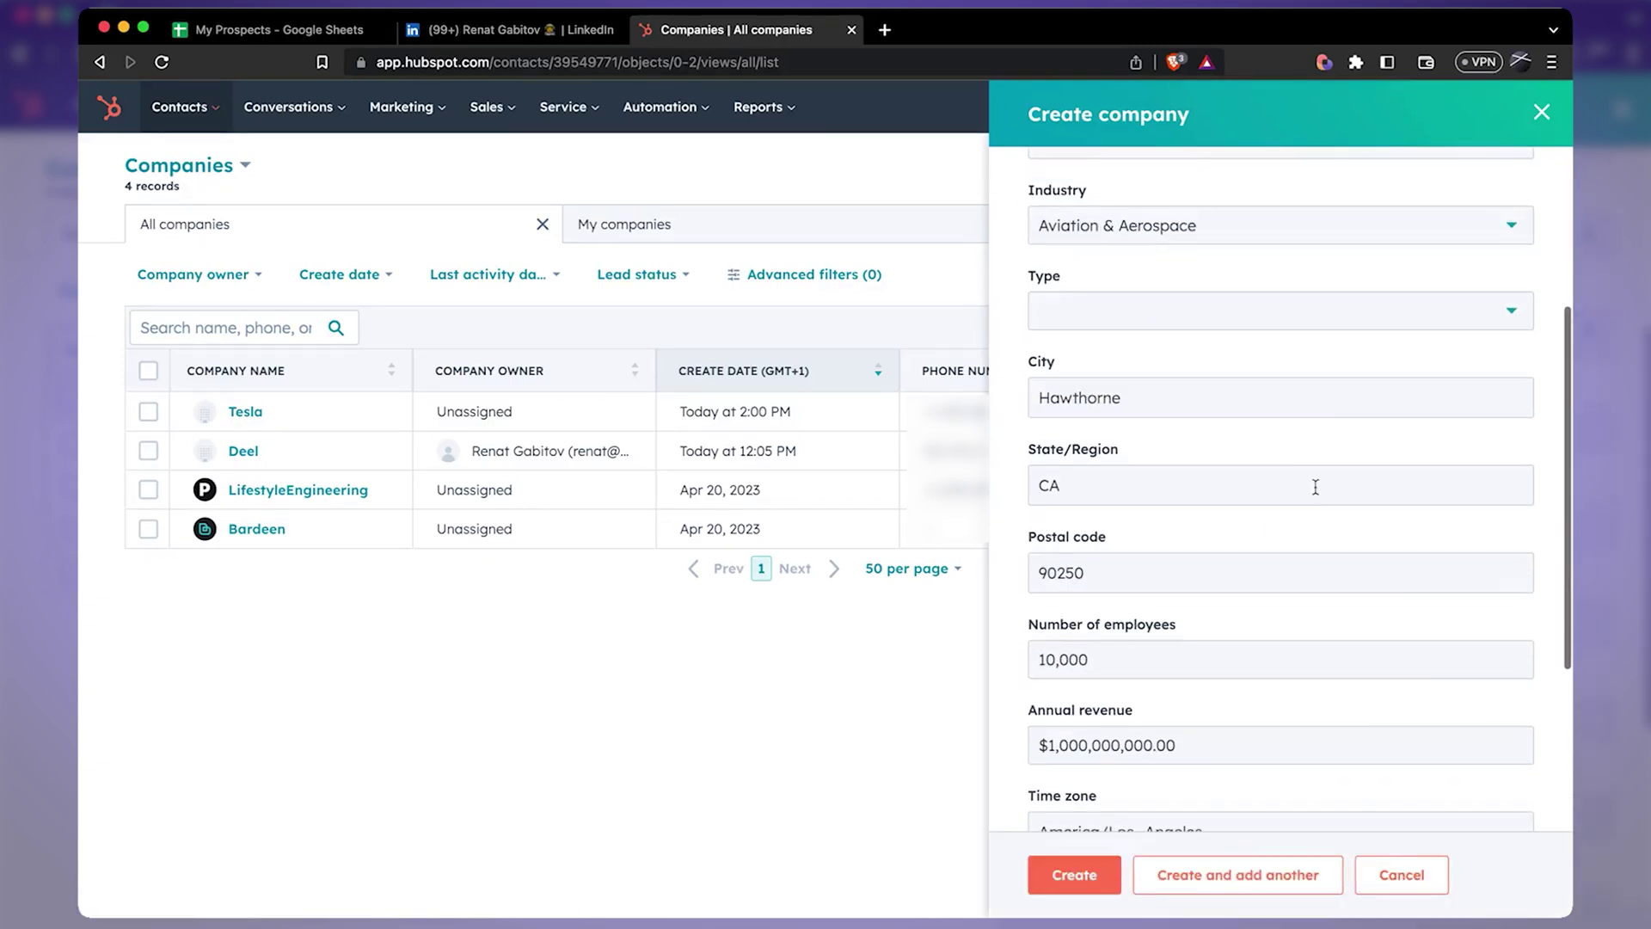
# Step: Create the SpaceX company record and return to the My Prospects sheet
pyautogui.click(1085, 885)
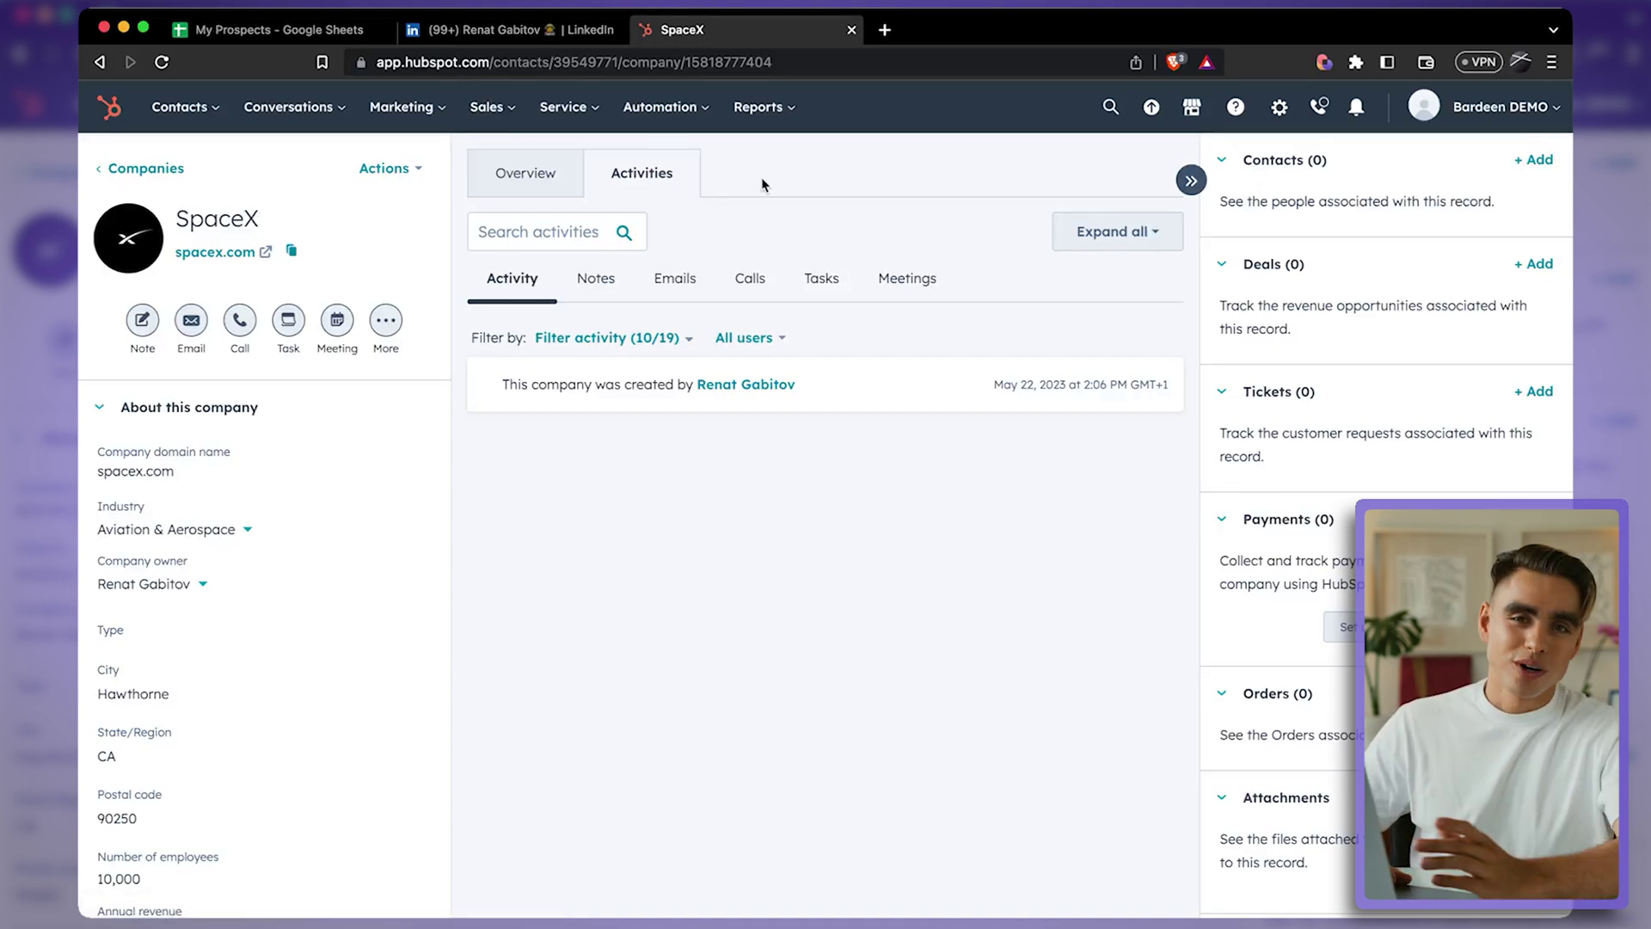
pyautogui.click(256, 34)
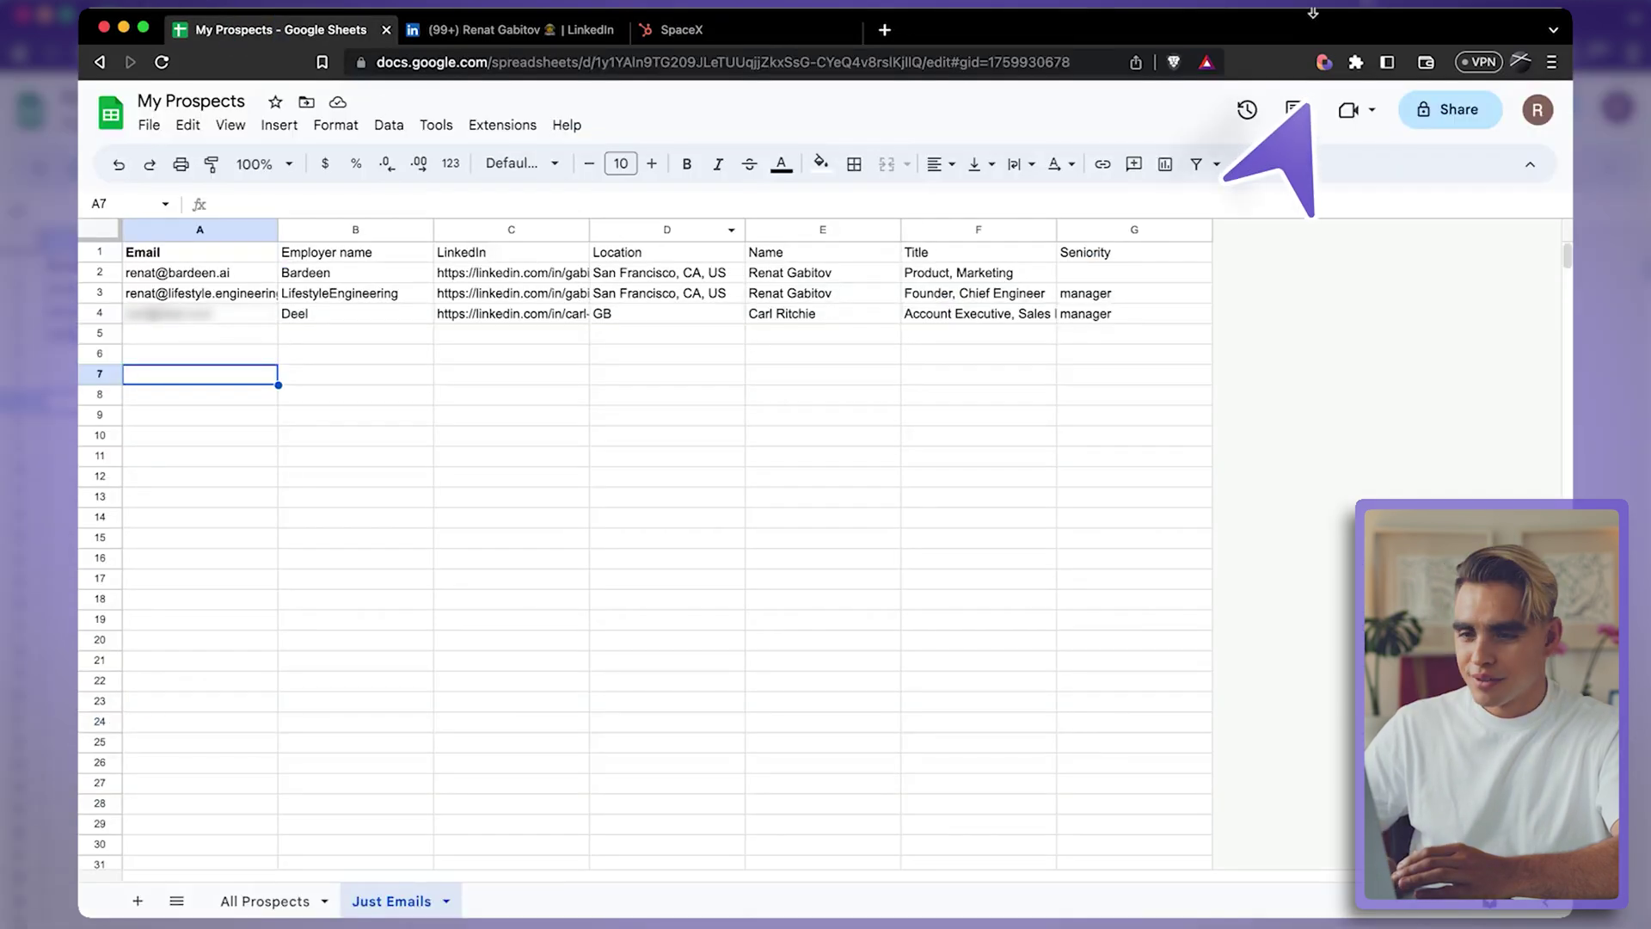
# Step: Run the 'Get Hubspot company from list of company names' playbook on the prospect sheet
pyautogui.click(1324, 63)
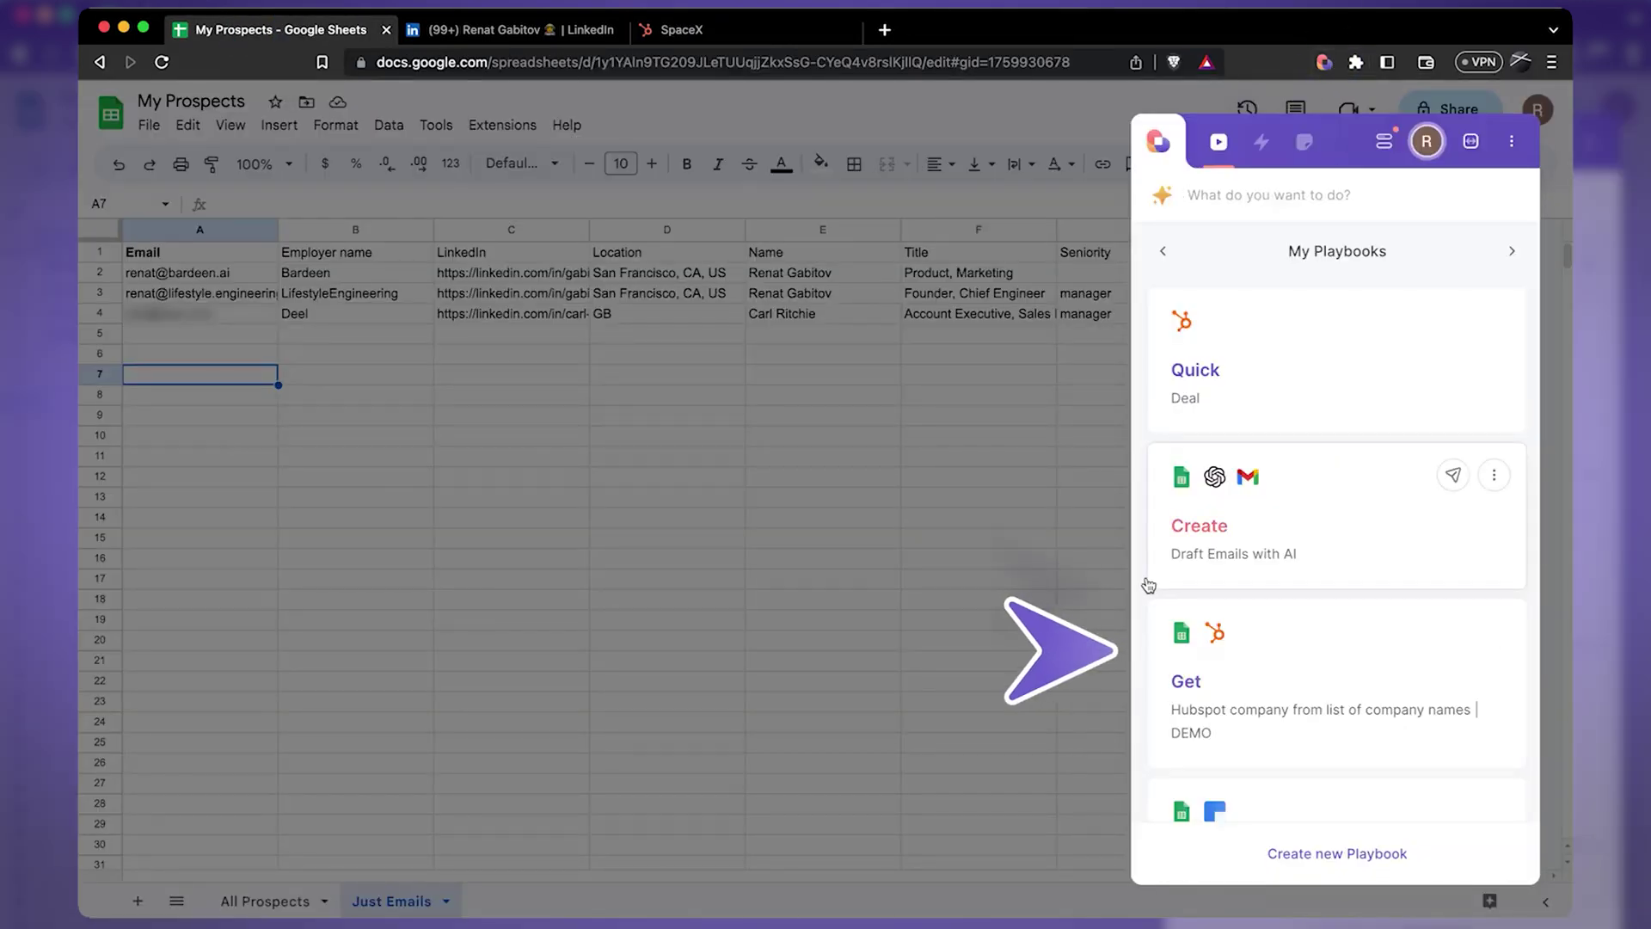
pyautogui.click(1330, 640)
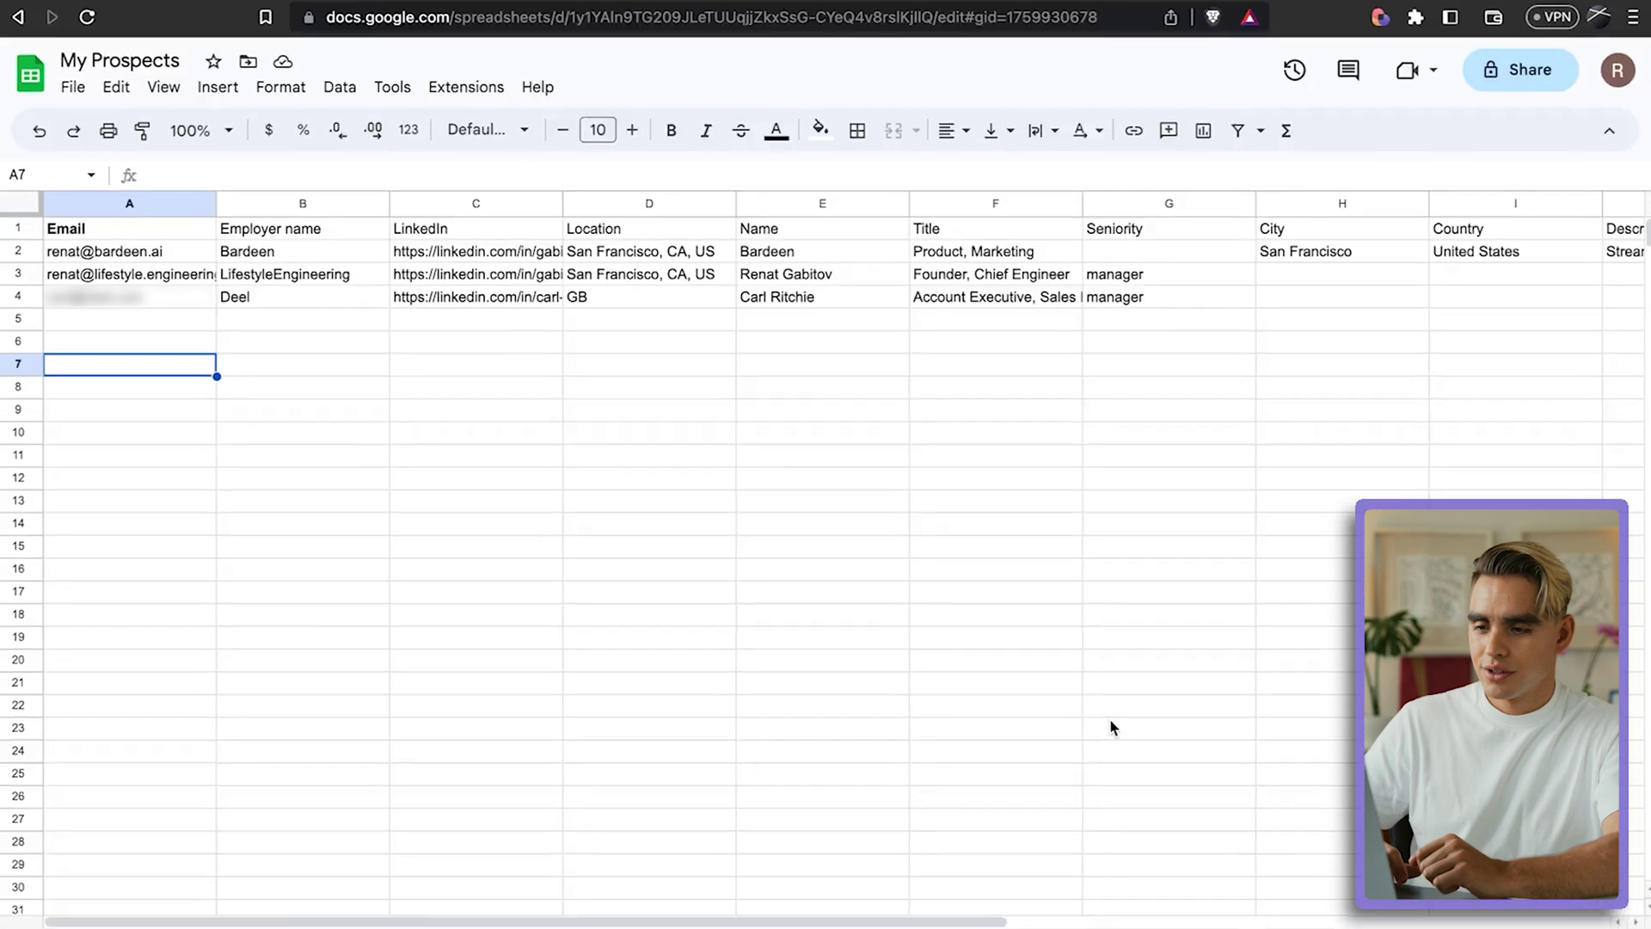
pyautogui.hscroll(10, 1112, 722)
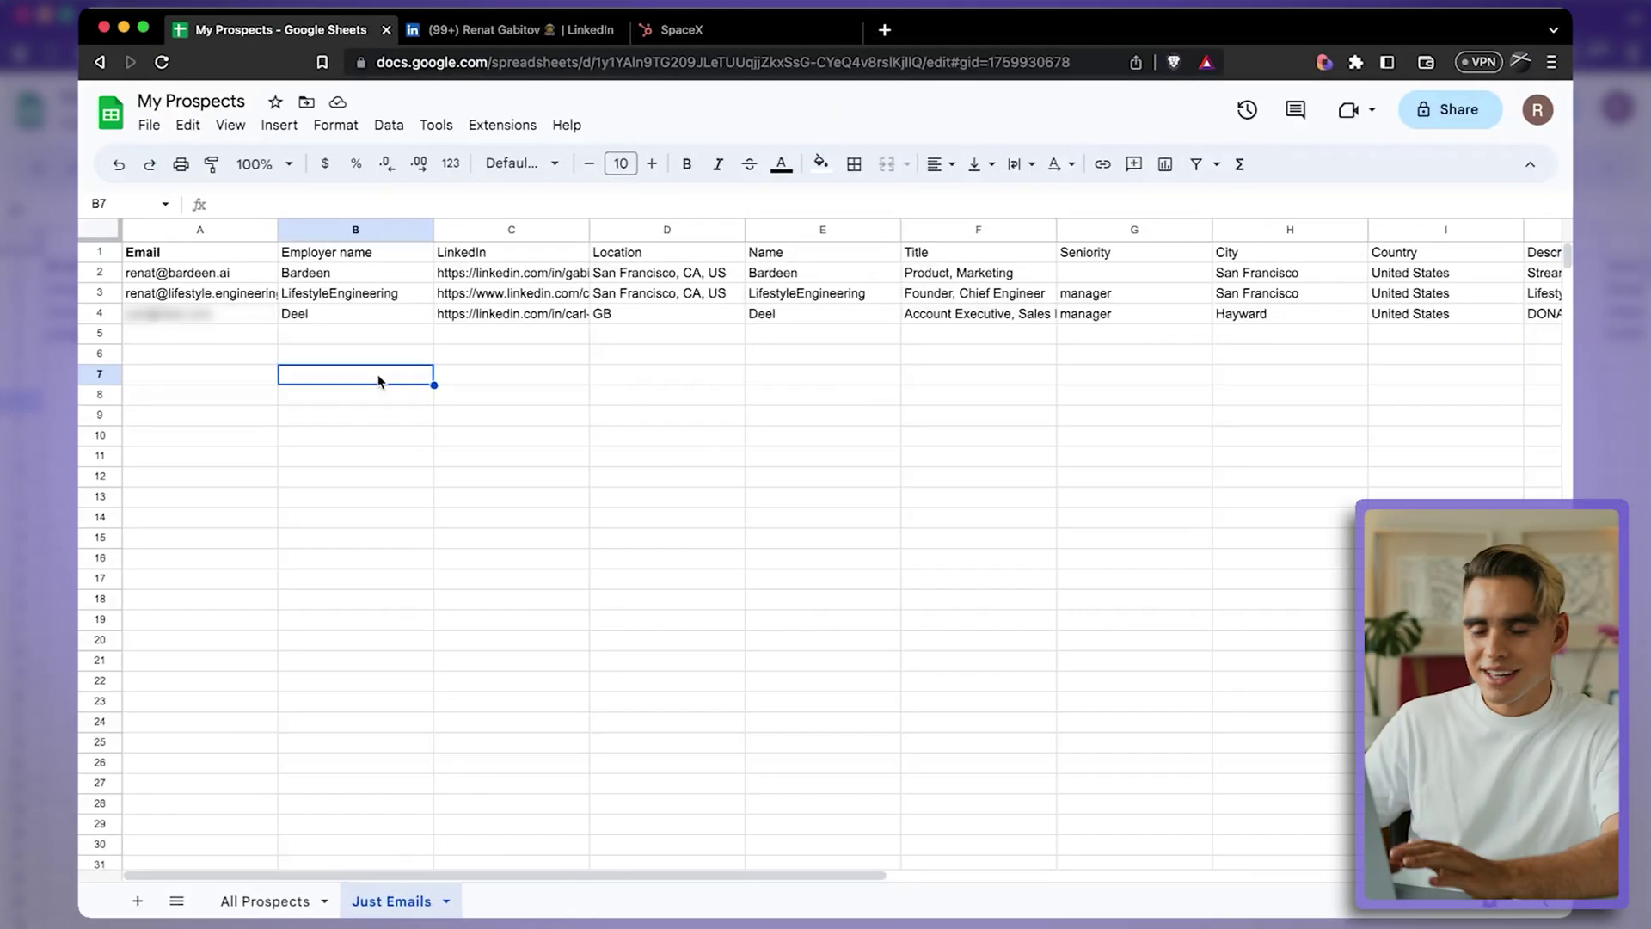
# Step: Move Employer name after LinkedIn, then delete columns C through Q, leaving Email and LinkedIn
pyautogui.moveTo(322, 235); pyautogui.dragTo(543, 241)
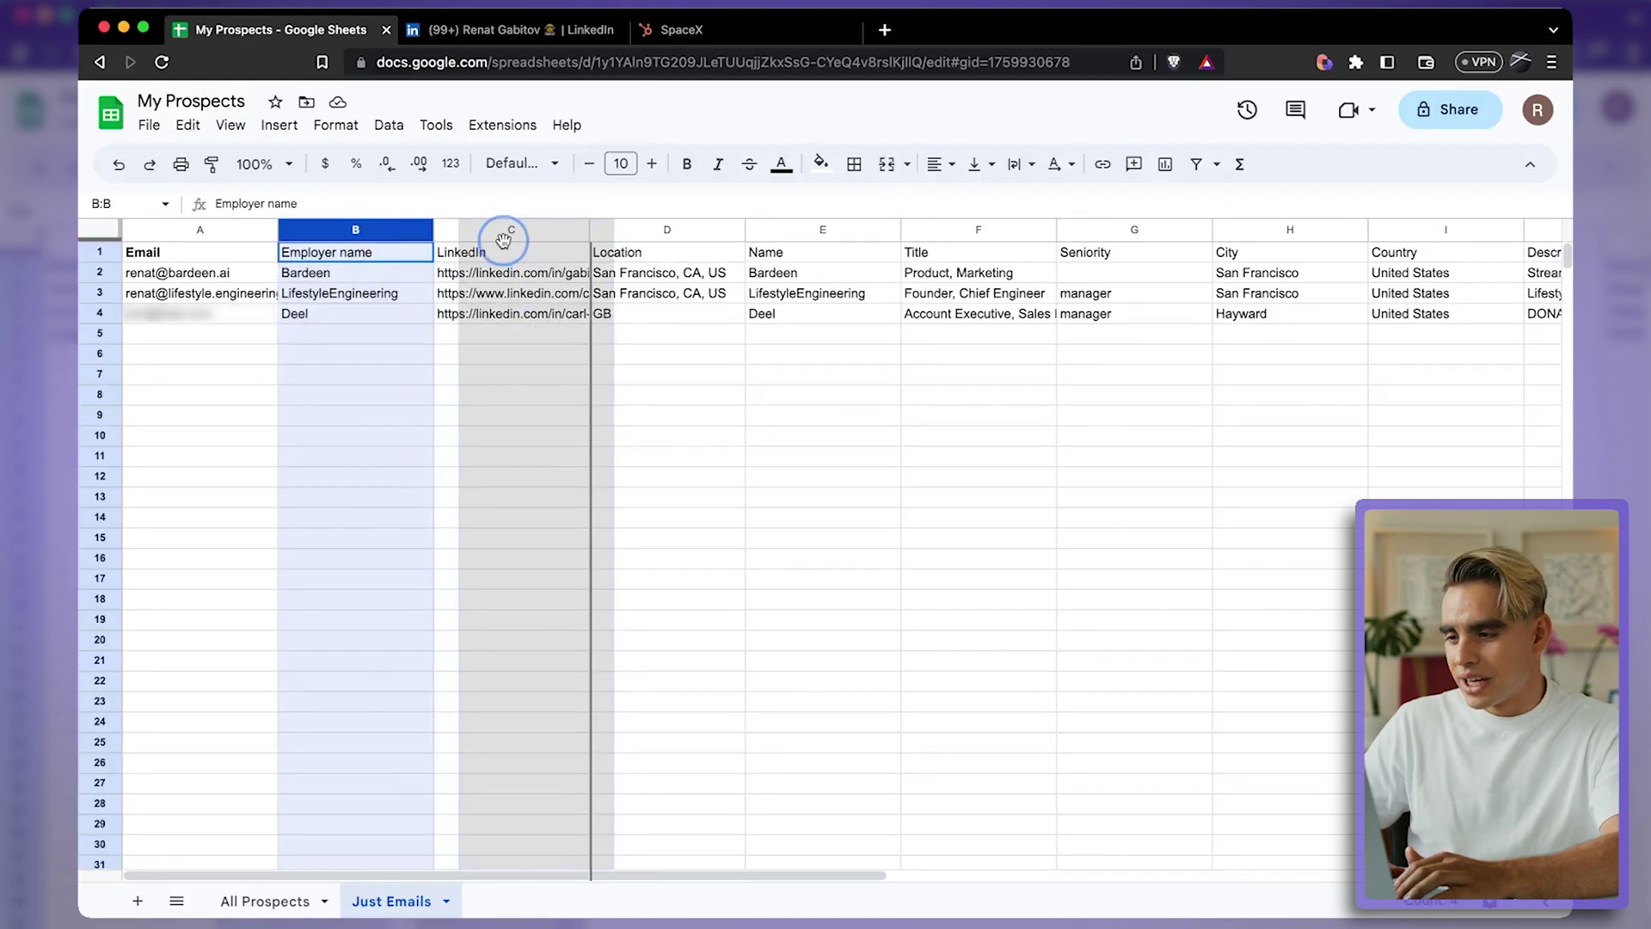
pyautogui.hscroll(10, 881, 307)
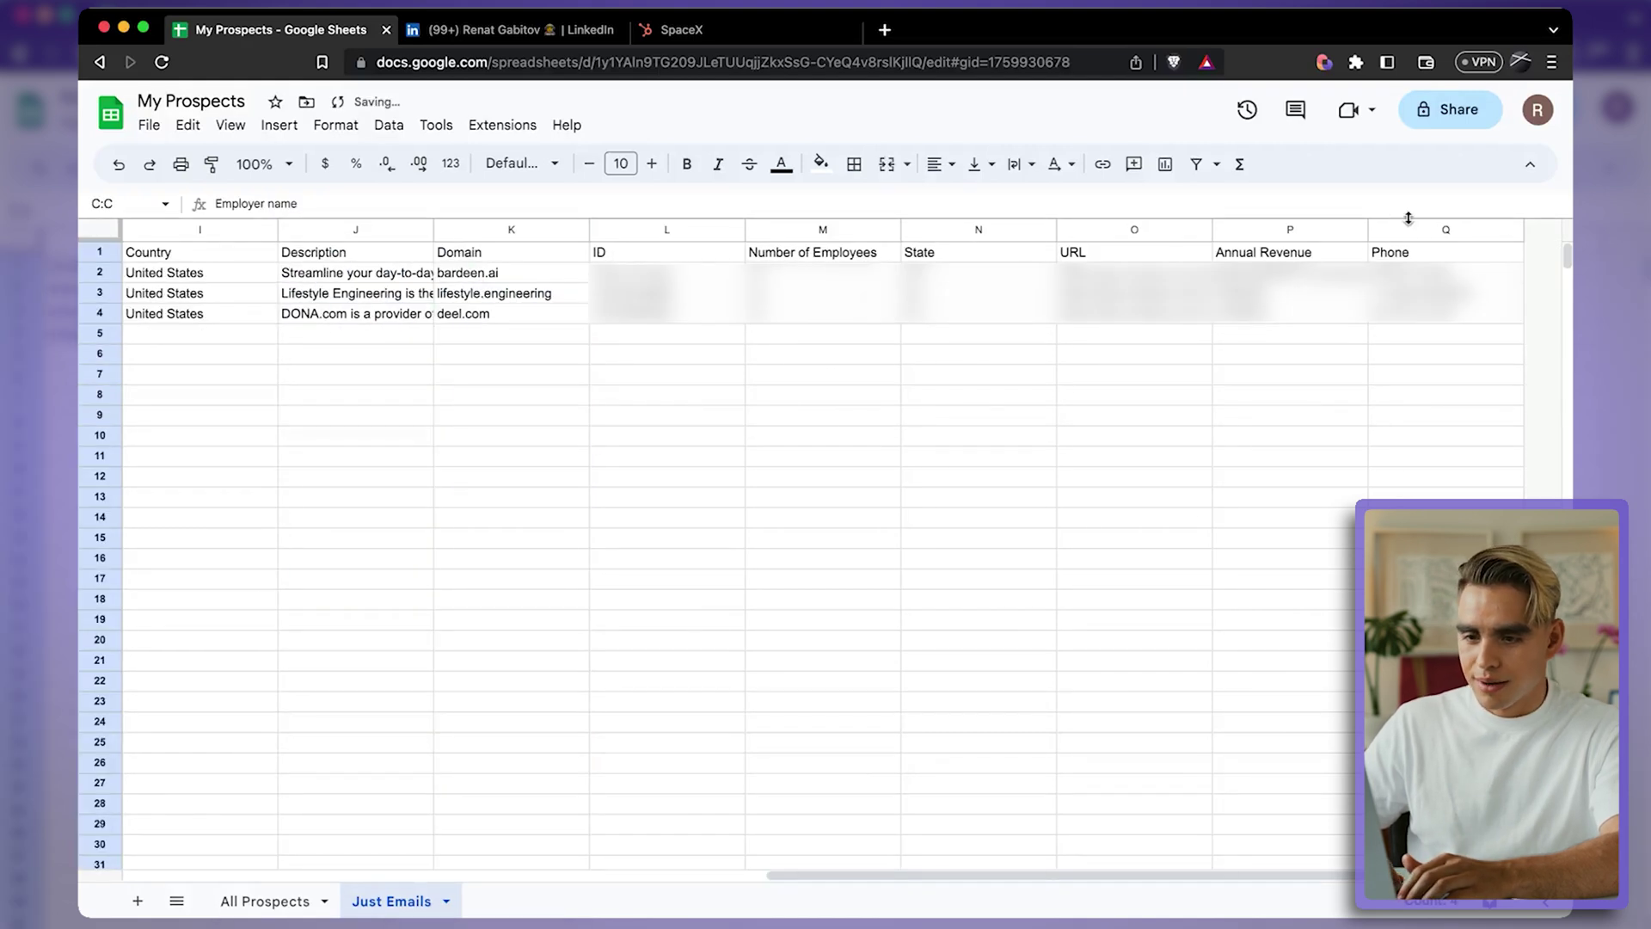
pyautogui.keyDown('shift'); pyautogui.click(1430, 233); pyautogui.keyUp('shift')
pyautogui.rightClick(1429, 234)
pyautogui.click(1503, 465)
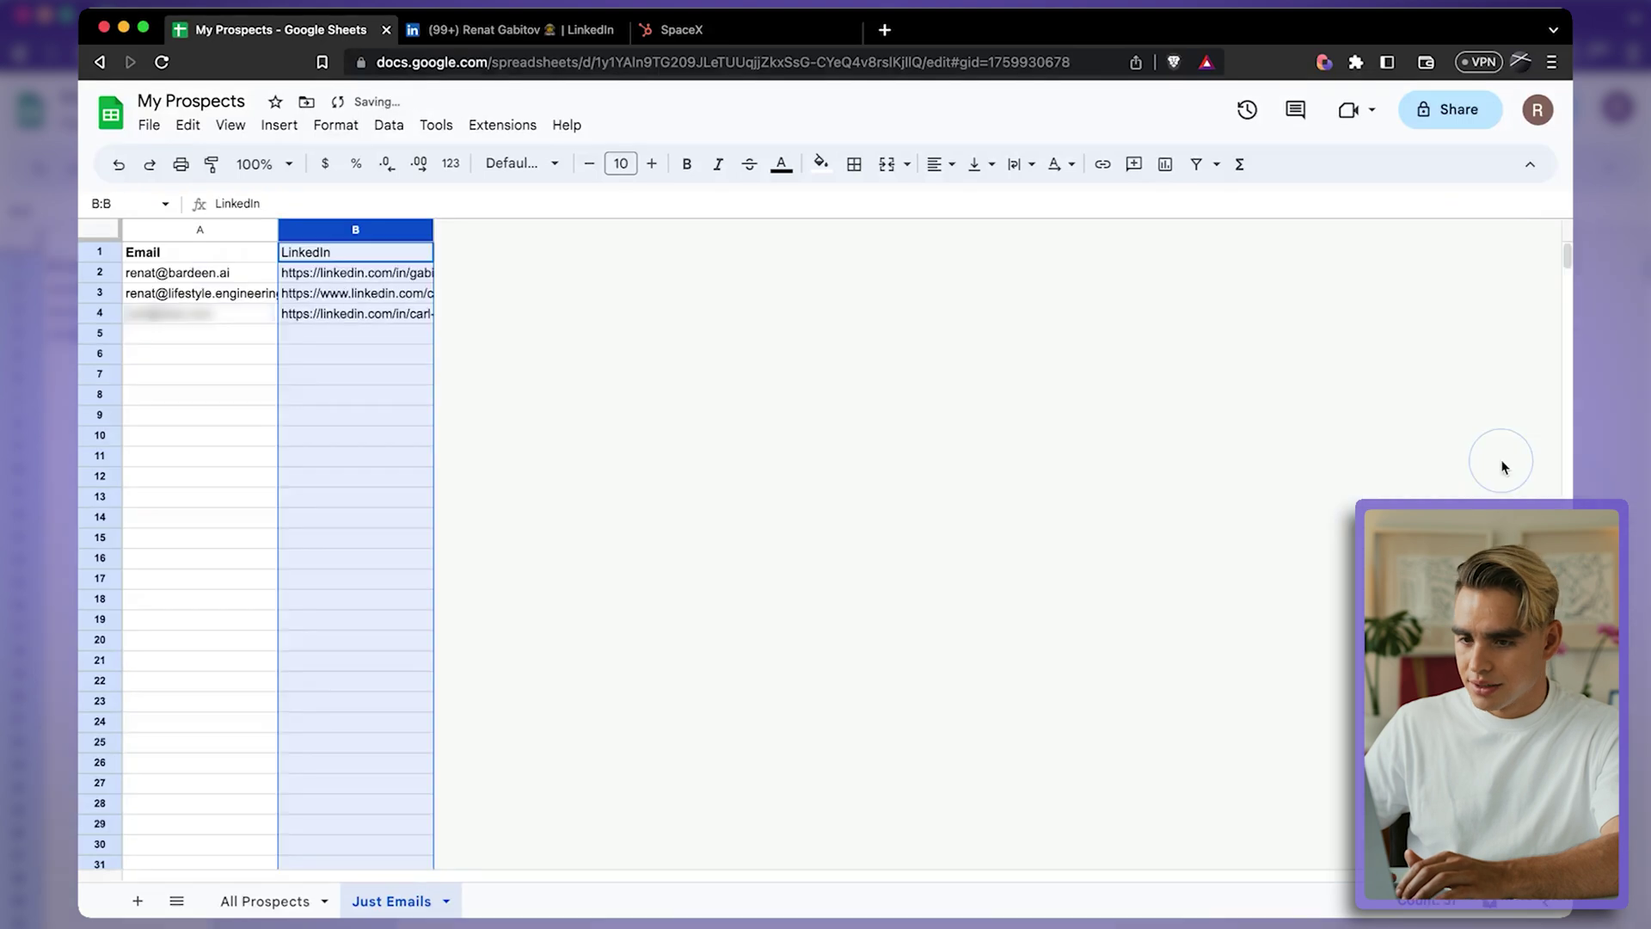
pyautogui.click(355, 413)
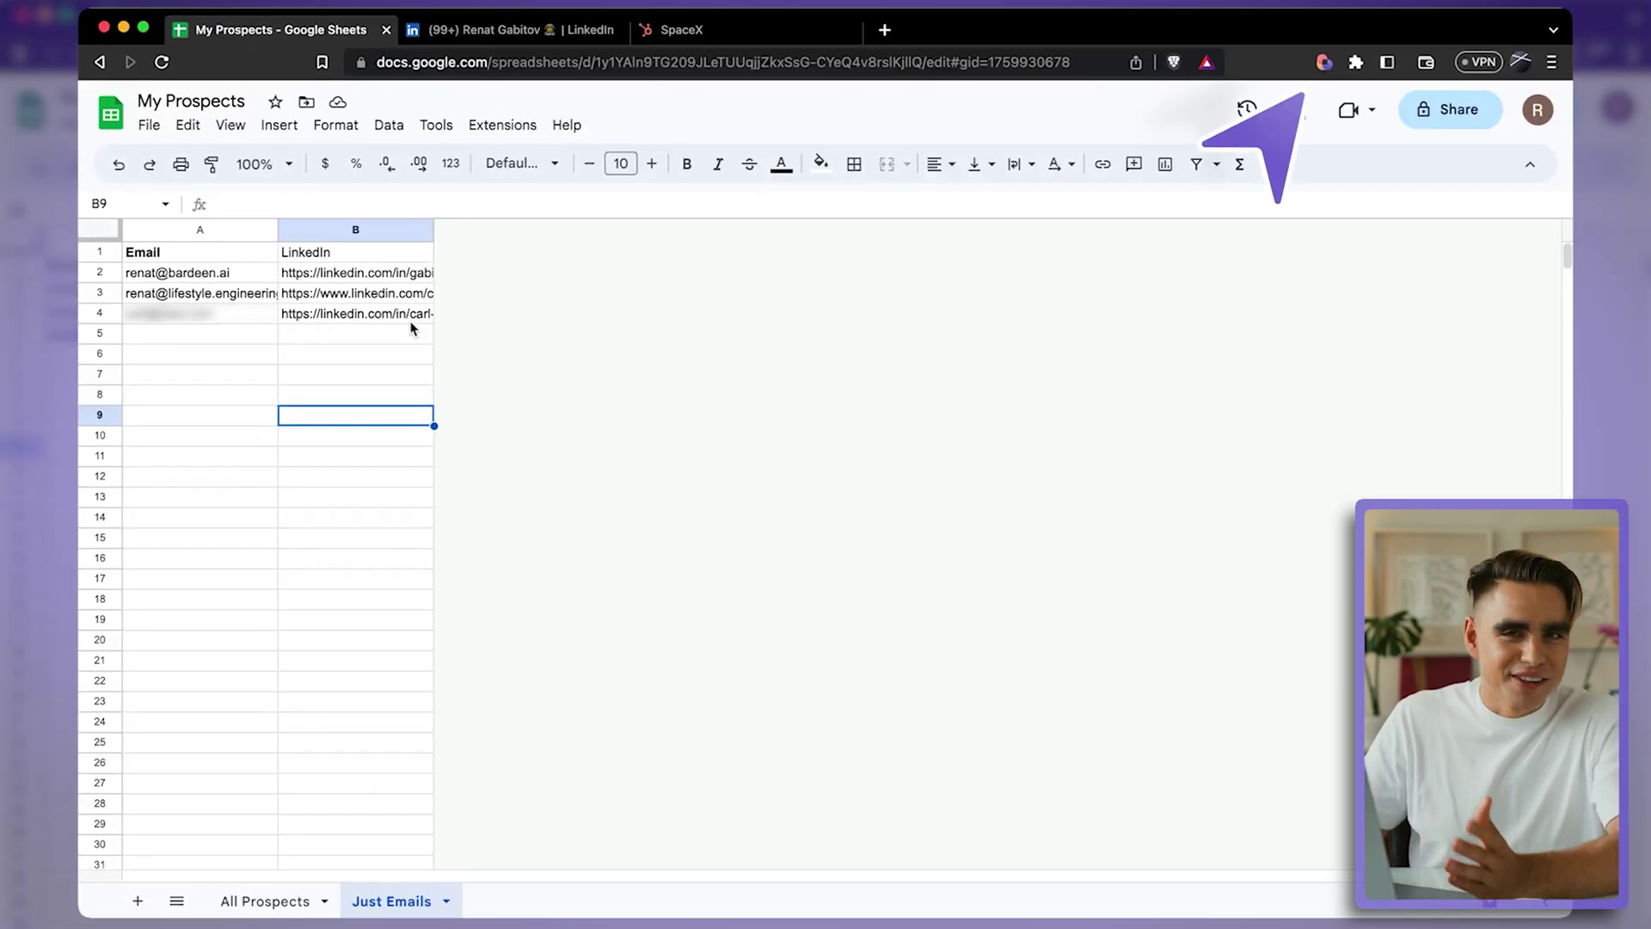
# Step: Create a new playbook starting with 'Get table from Google Sheet' on My Prospects, tab Just Emails
pyautogui.click(1323, 62)
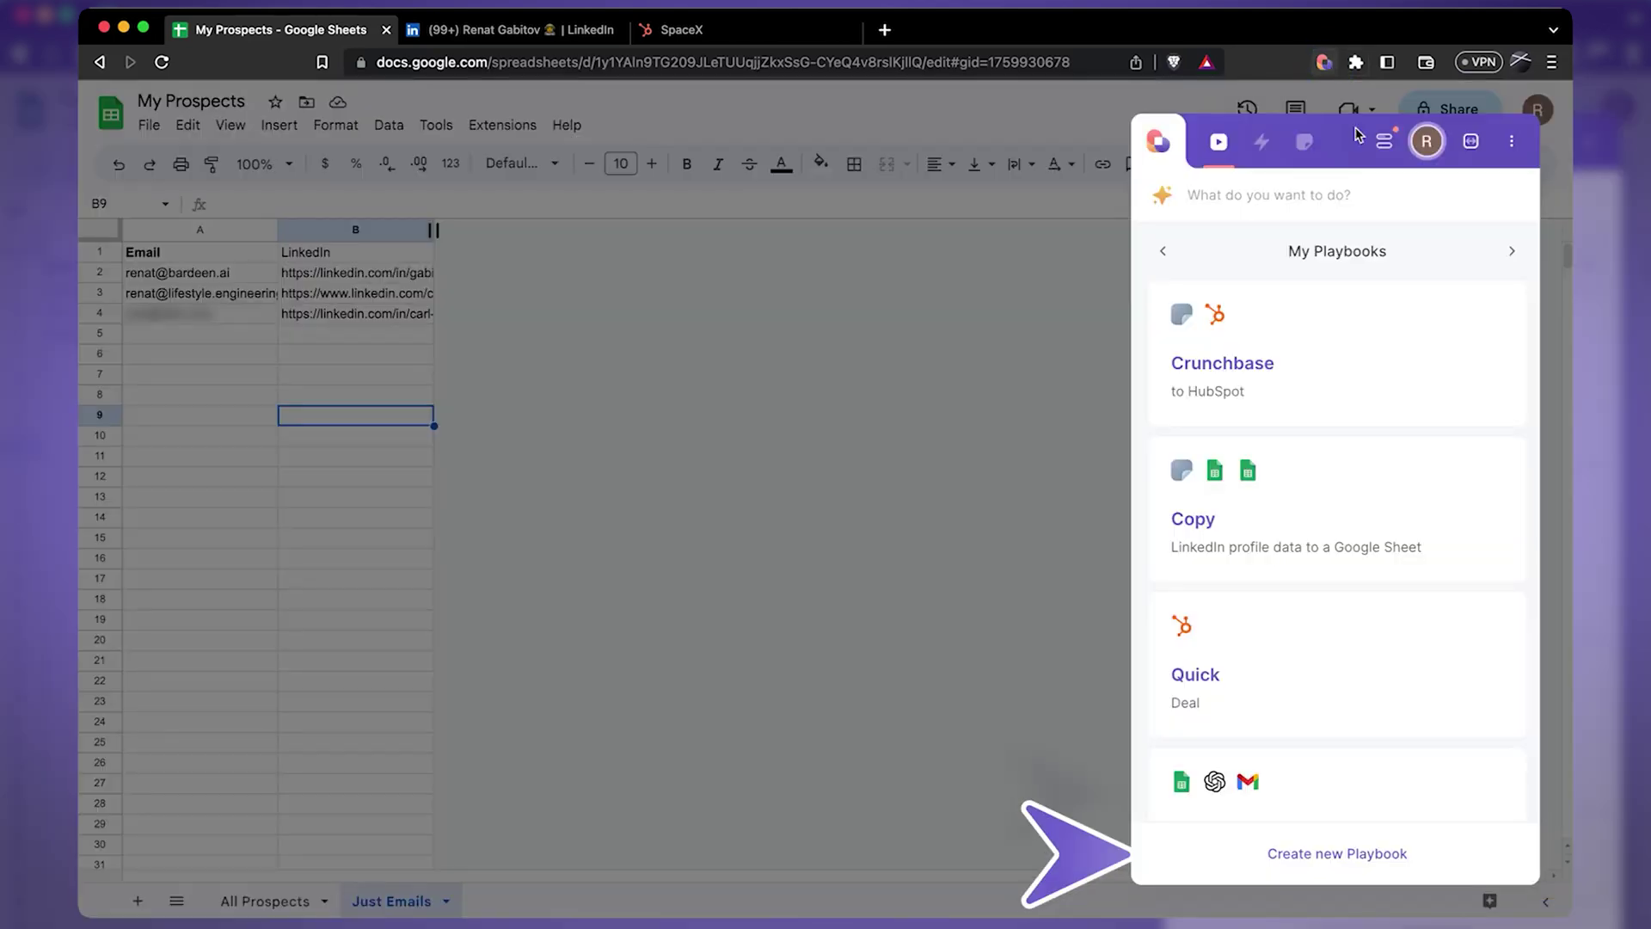
pyautogui.click(1315, 854)
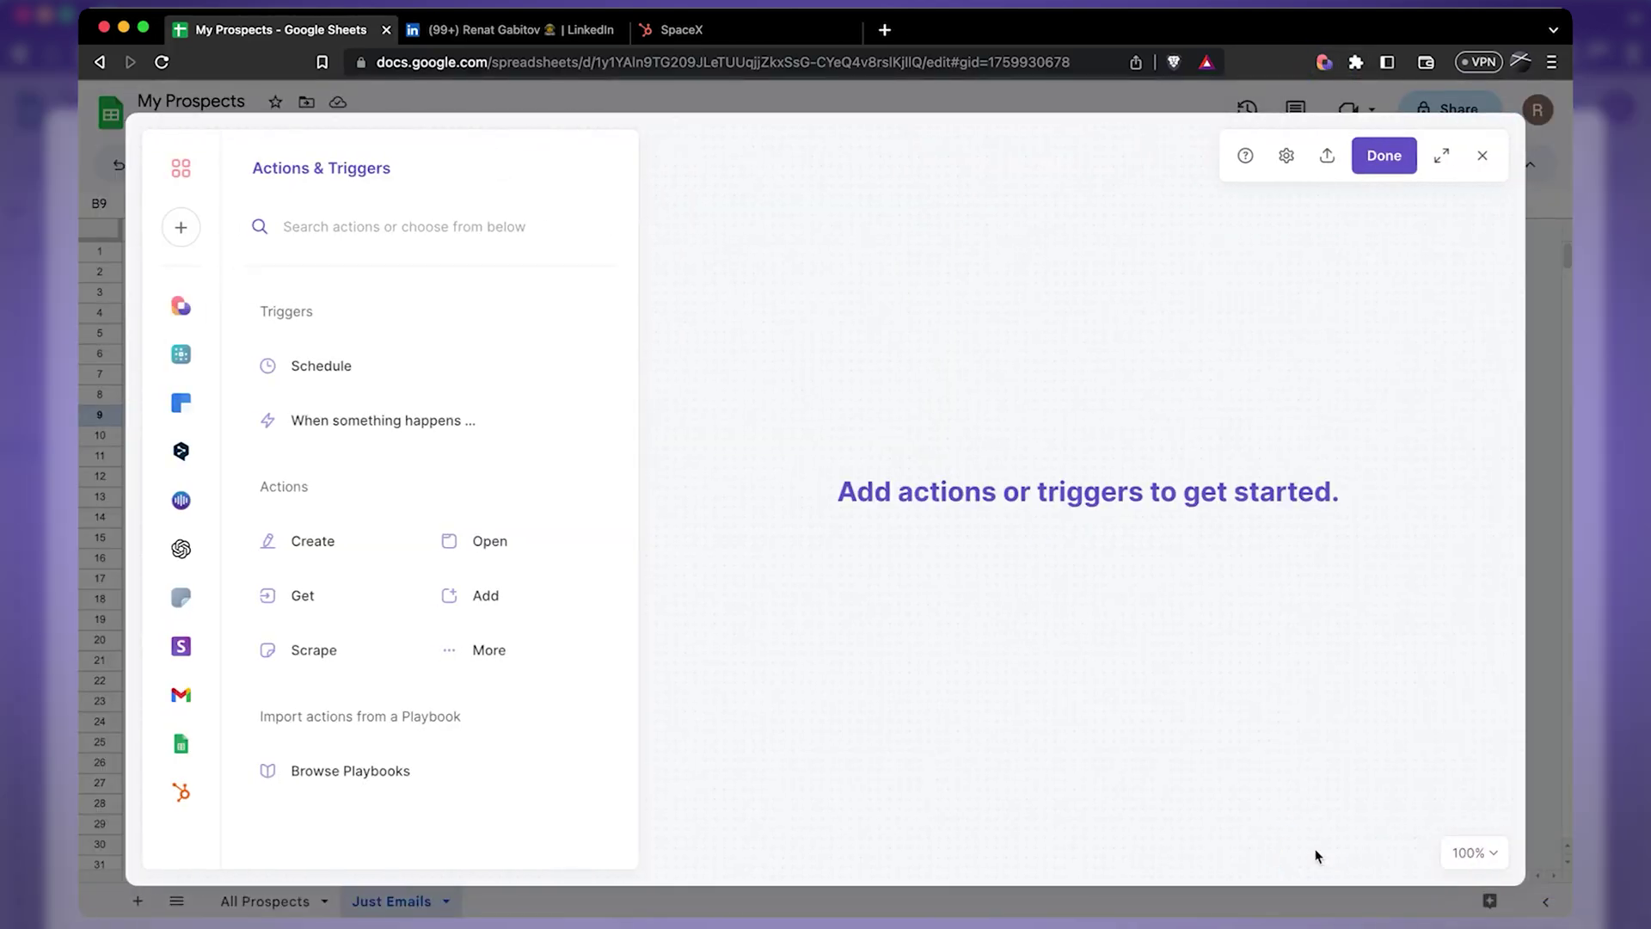
pyautogui.click(80, 744)
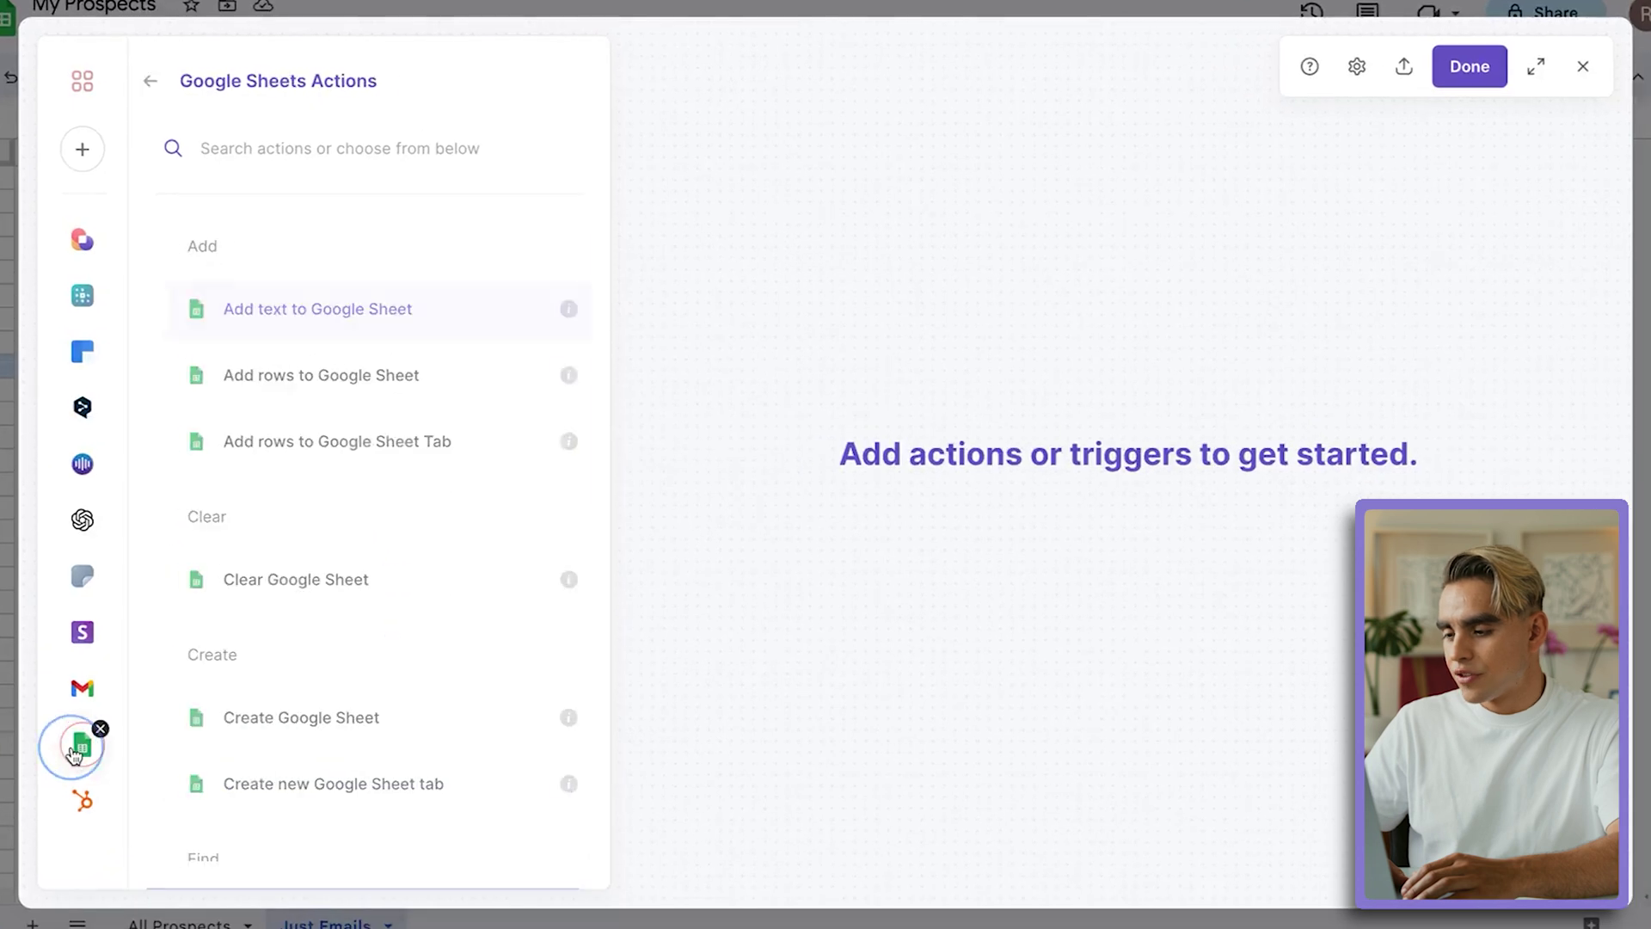
pyautogui.scroll(-2, 376, 701)
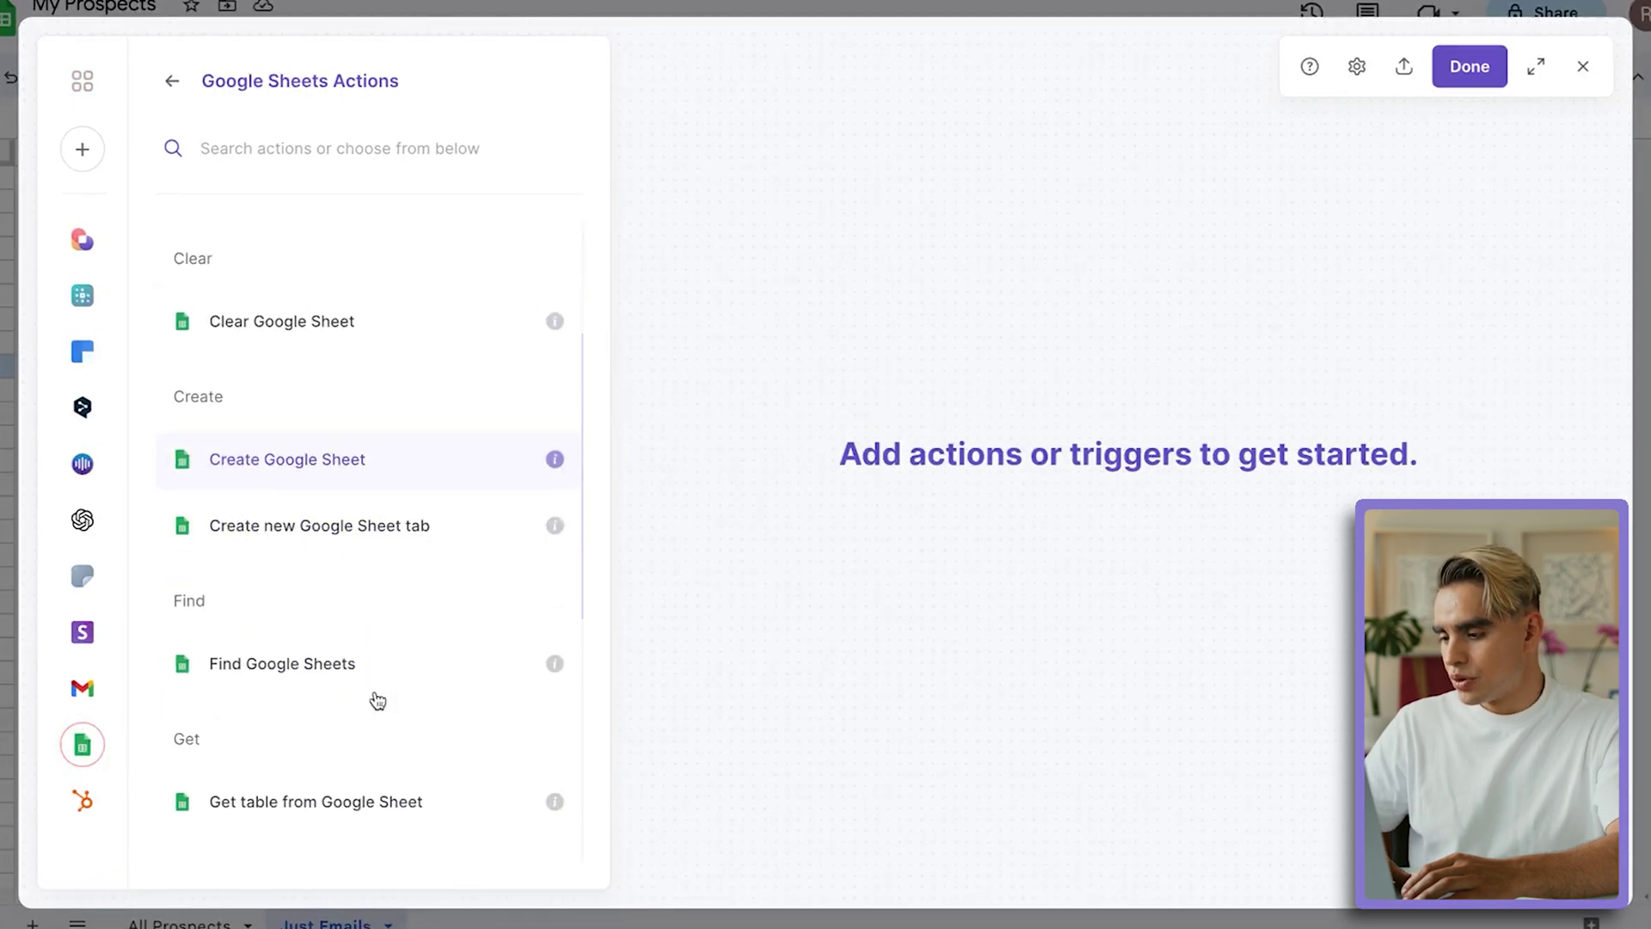
pyautogui.scroll(-1, 374, 697)
pyautogui.scroll(-1, 374, 692)
pyautogui.click(371, 530)
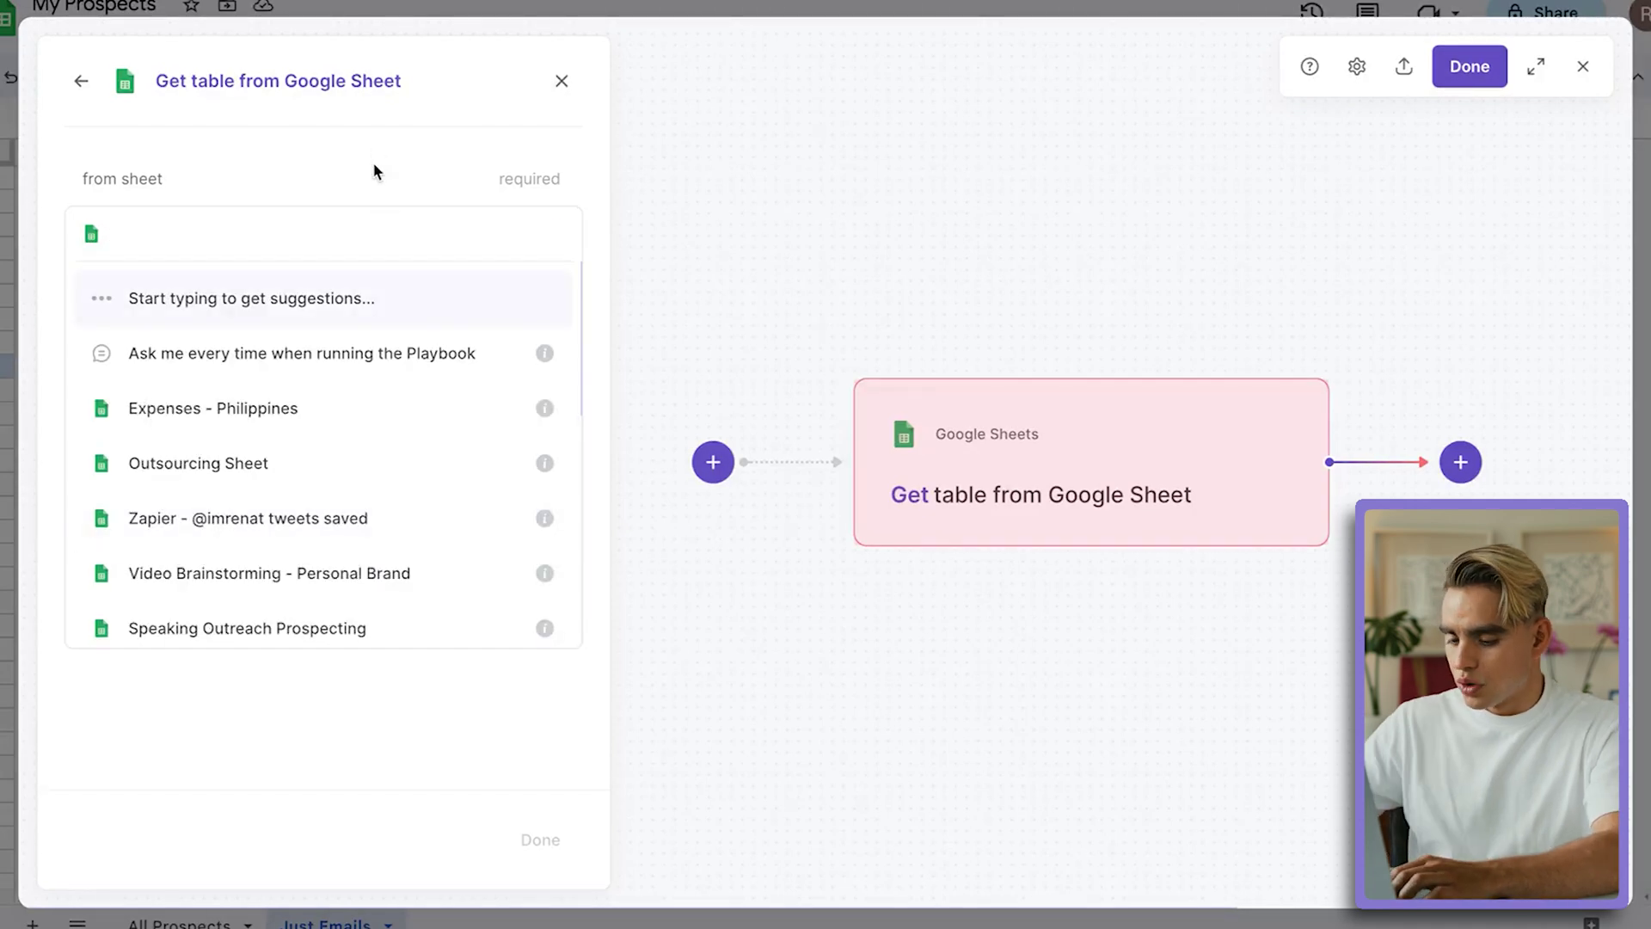
pyautogui.write('My Prospect')
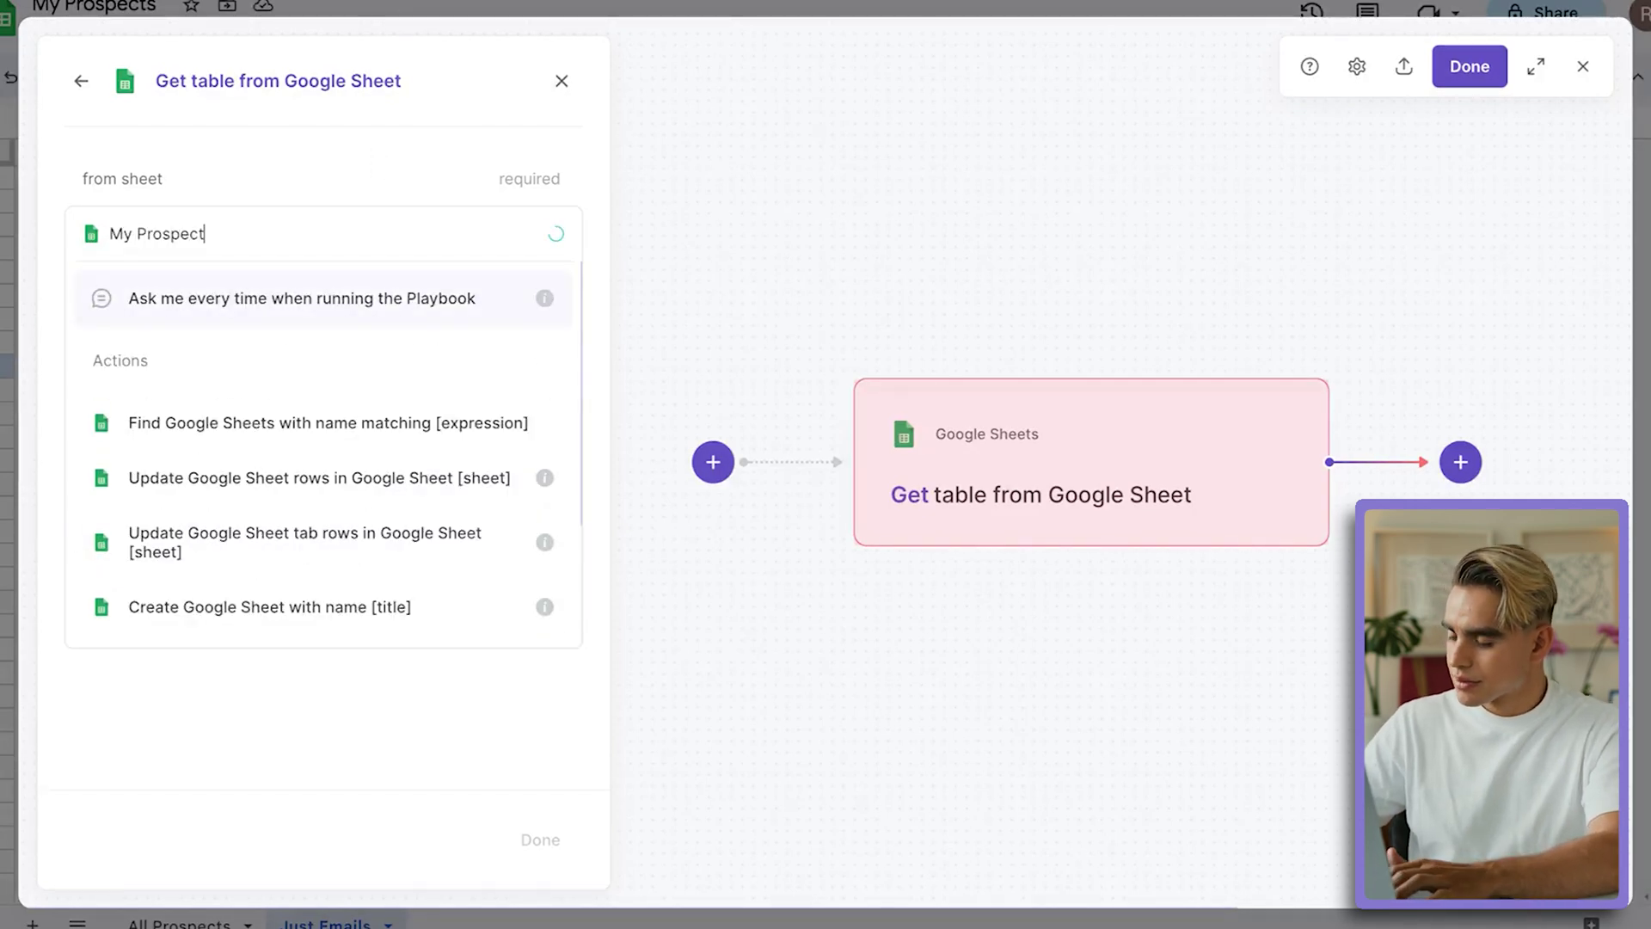
pyautogui.click(356, 295)
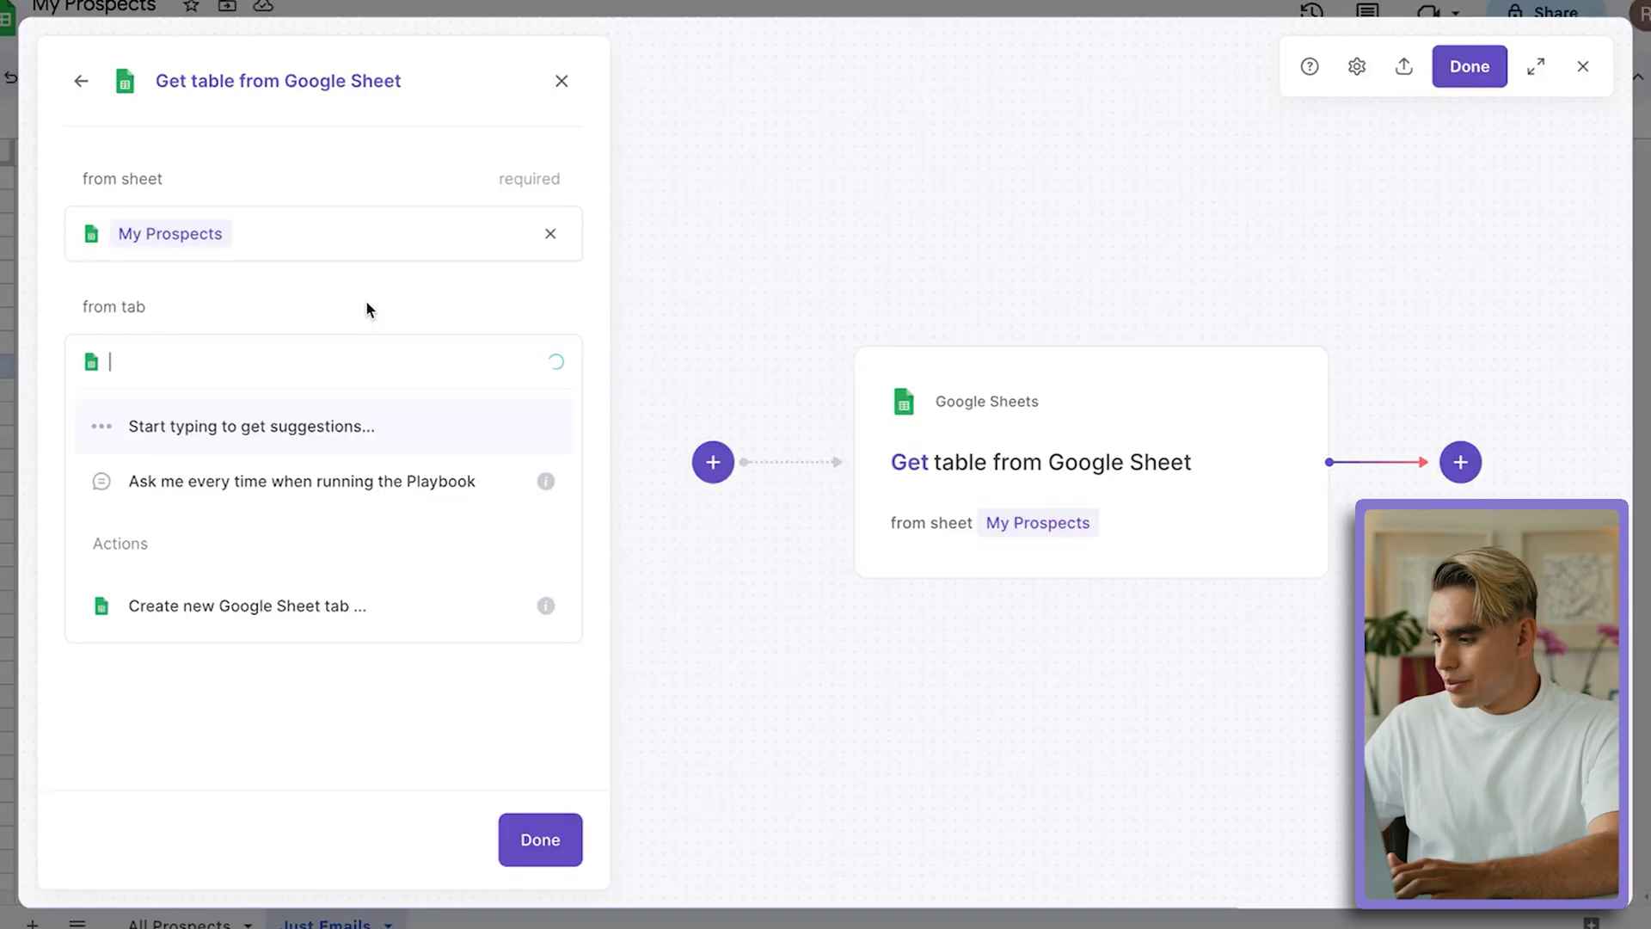
pyautogui.click(348, 575)
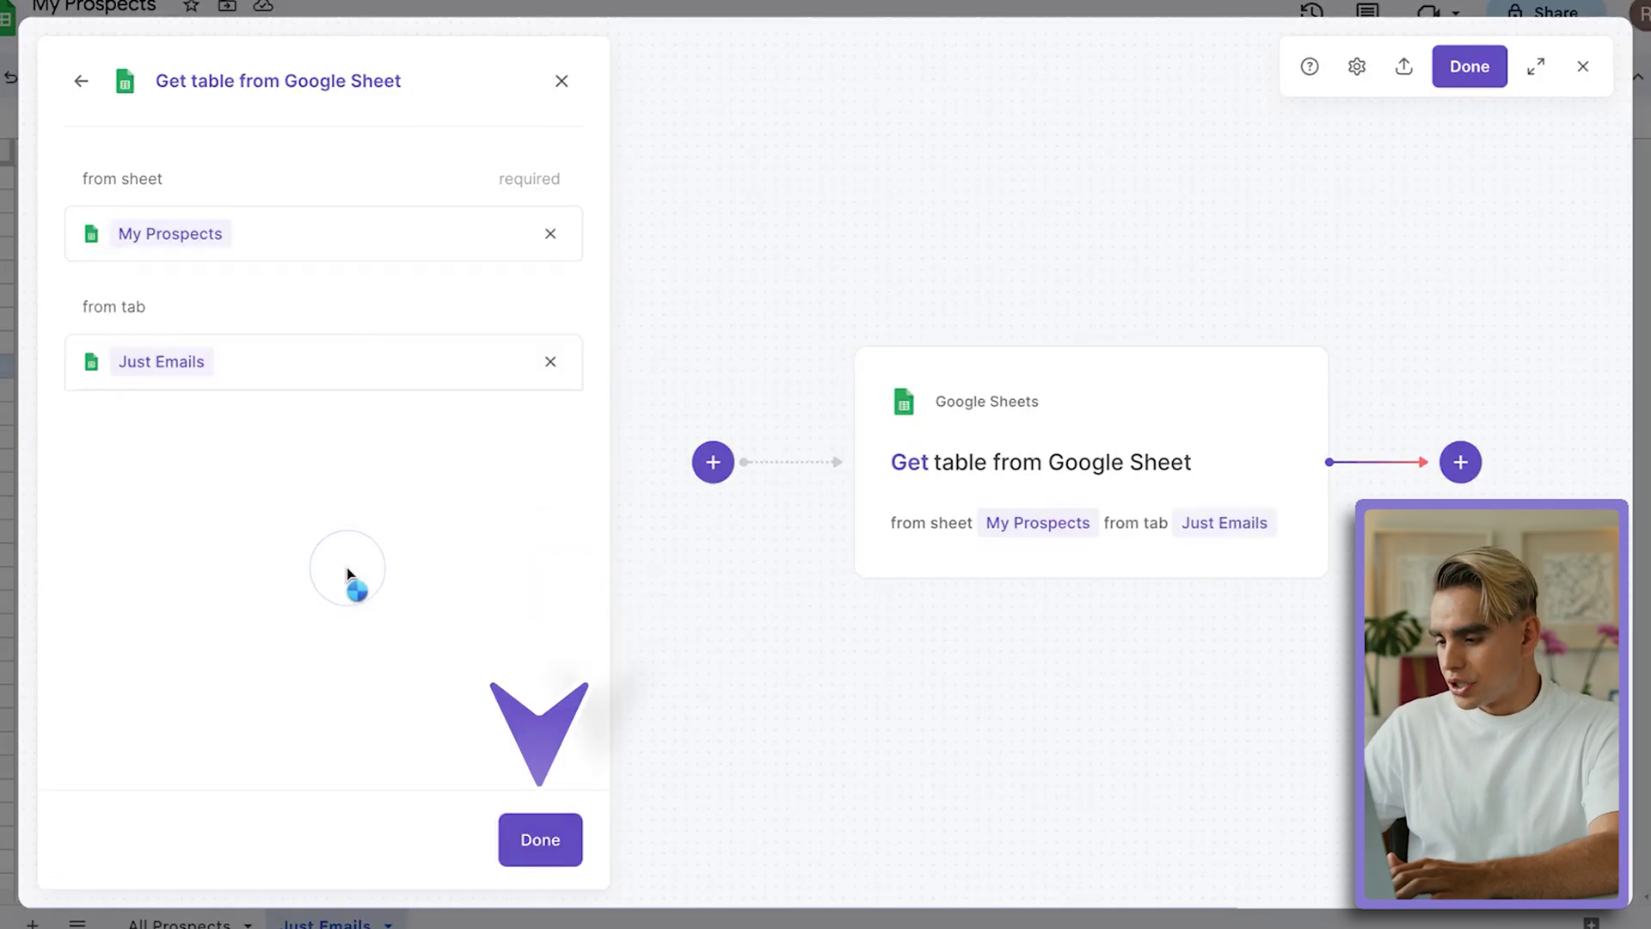
pyautogui.click(542, 828)
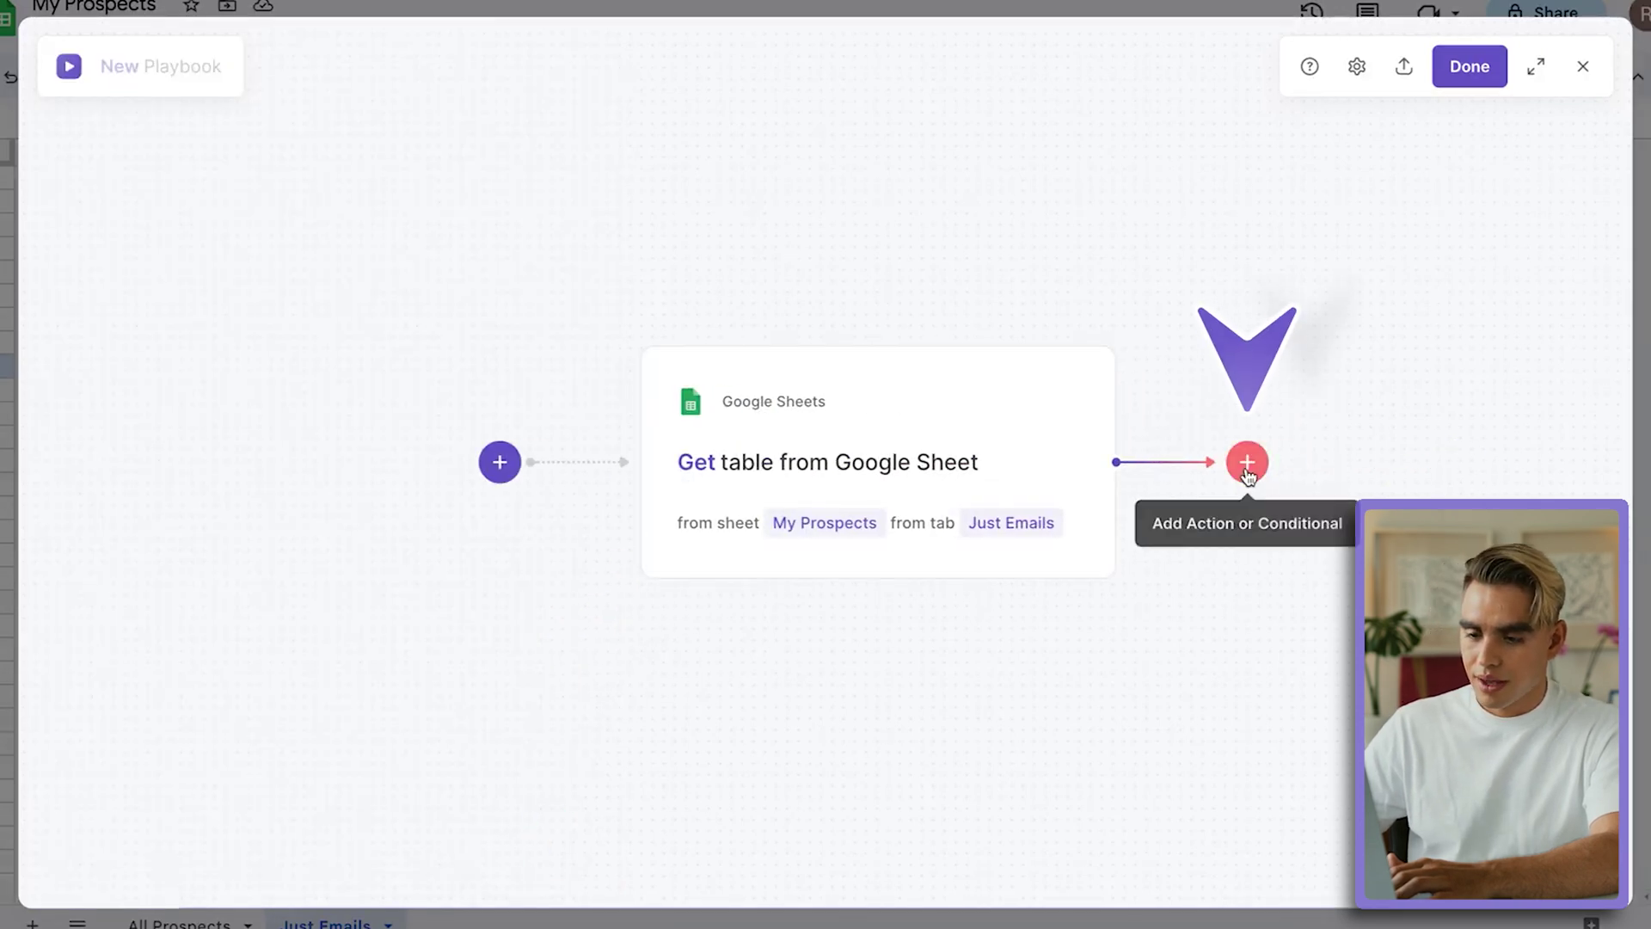
# Step: Add 'Scrape data in the background' on the table's LinkedIn links with the LinkedIn profile scraper
pyautogui.click(1248, 466)
pyautogui.click(1234, 531)
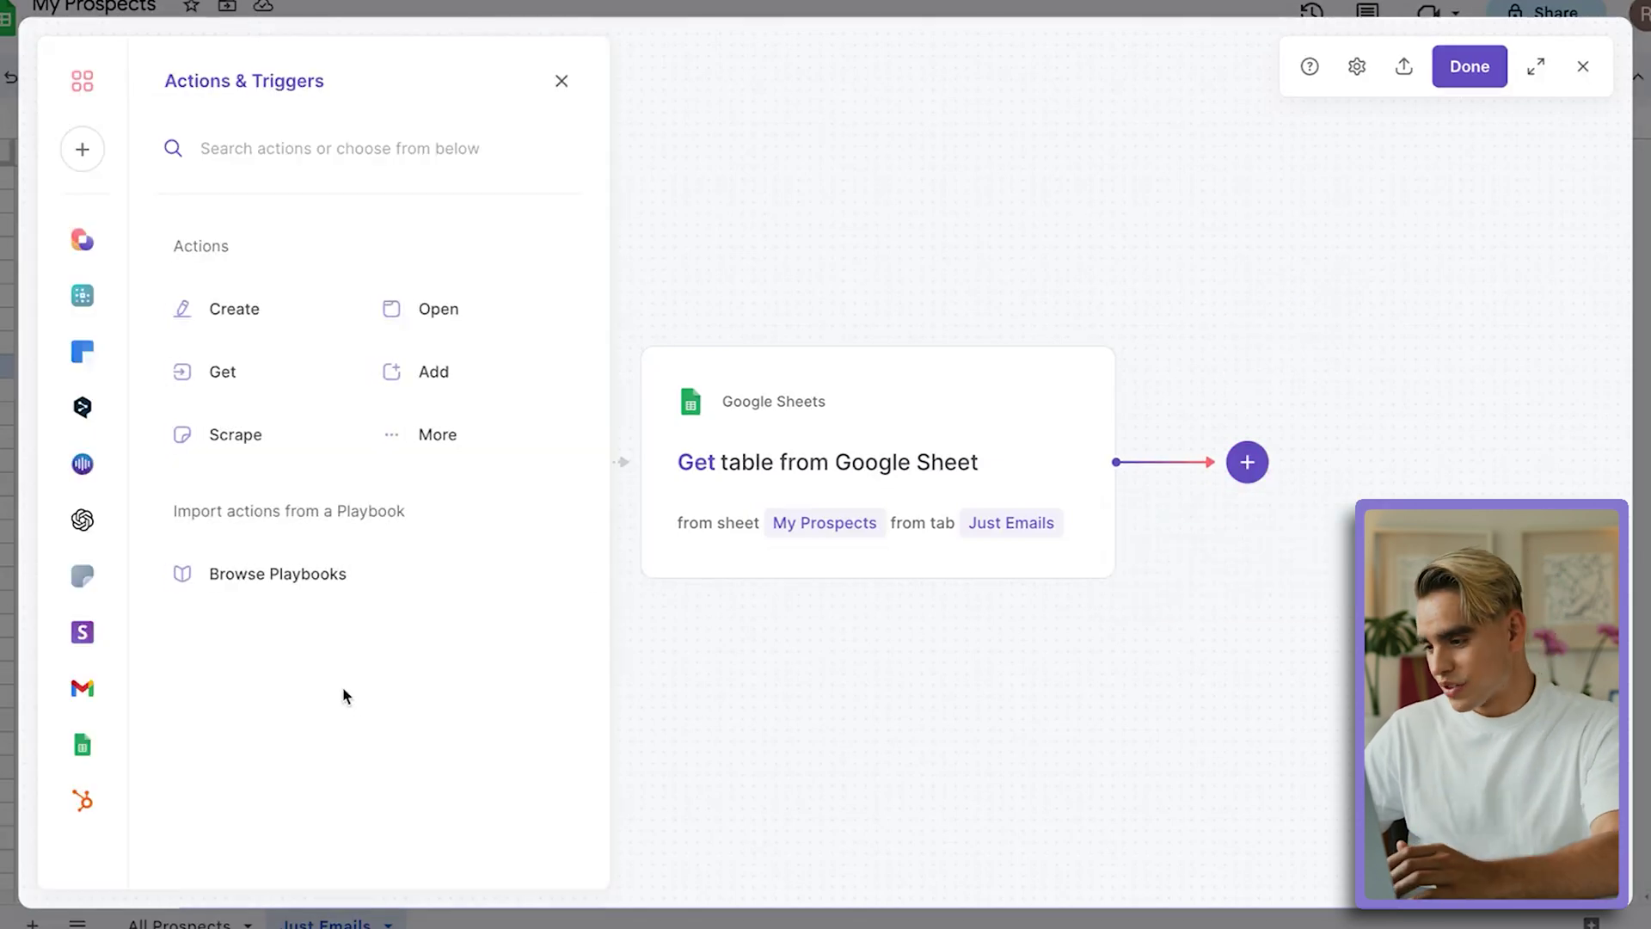
pyautogui.click(86, 572)
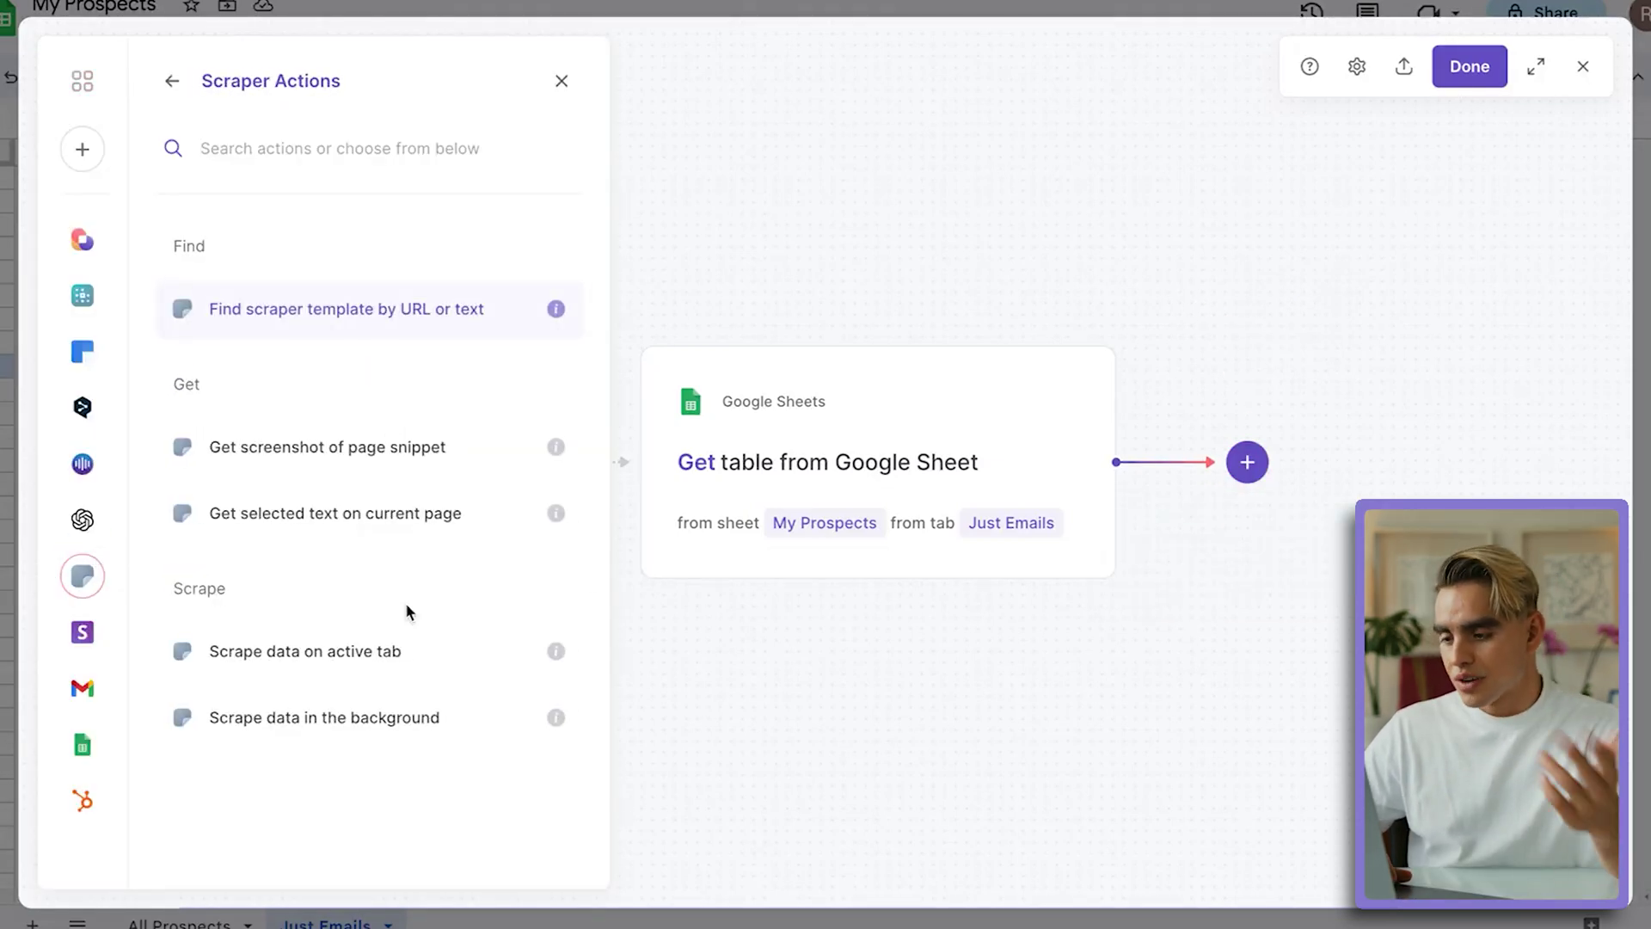
pyautogui.click(480, 711)
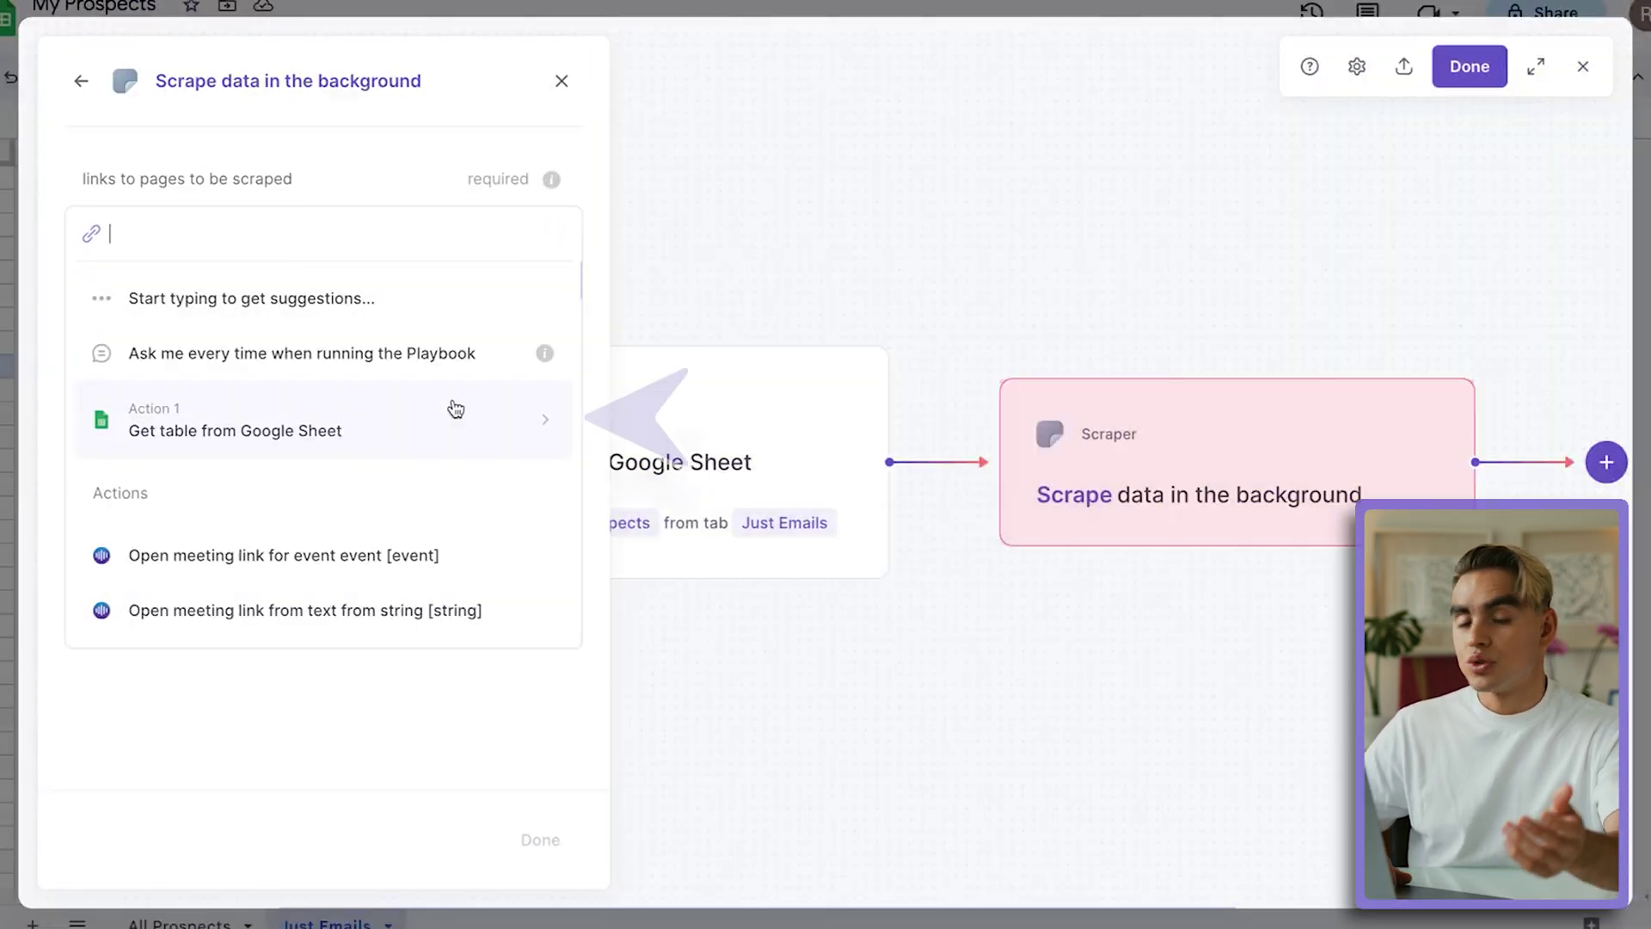
pyautogui.click(461, 430)
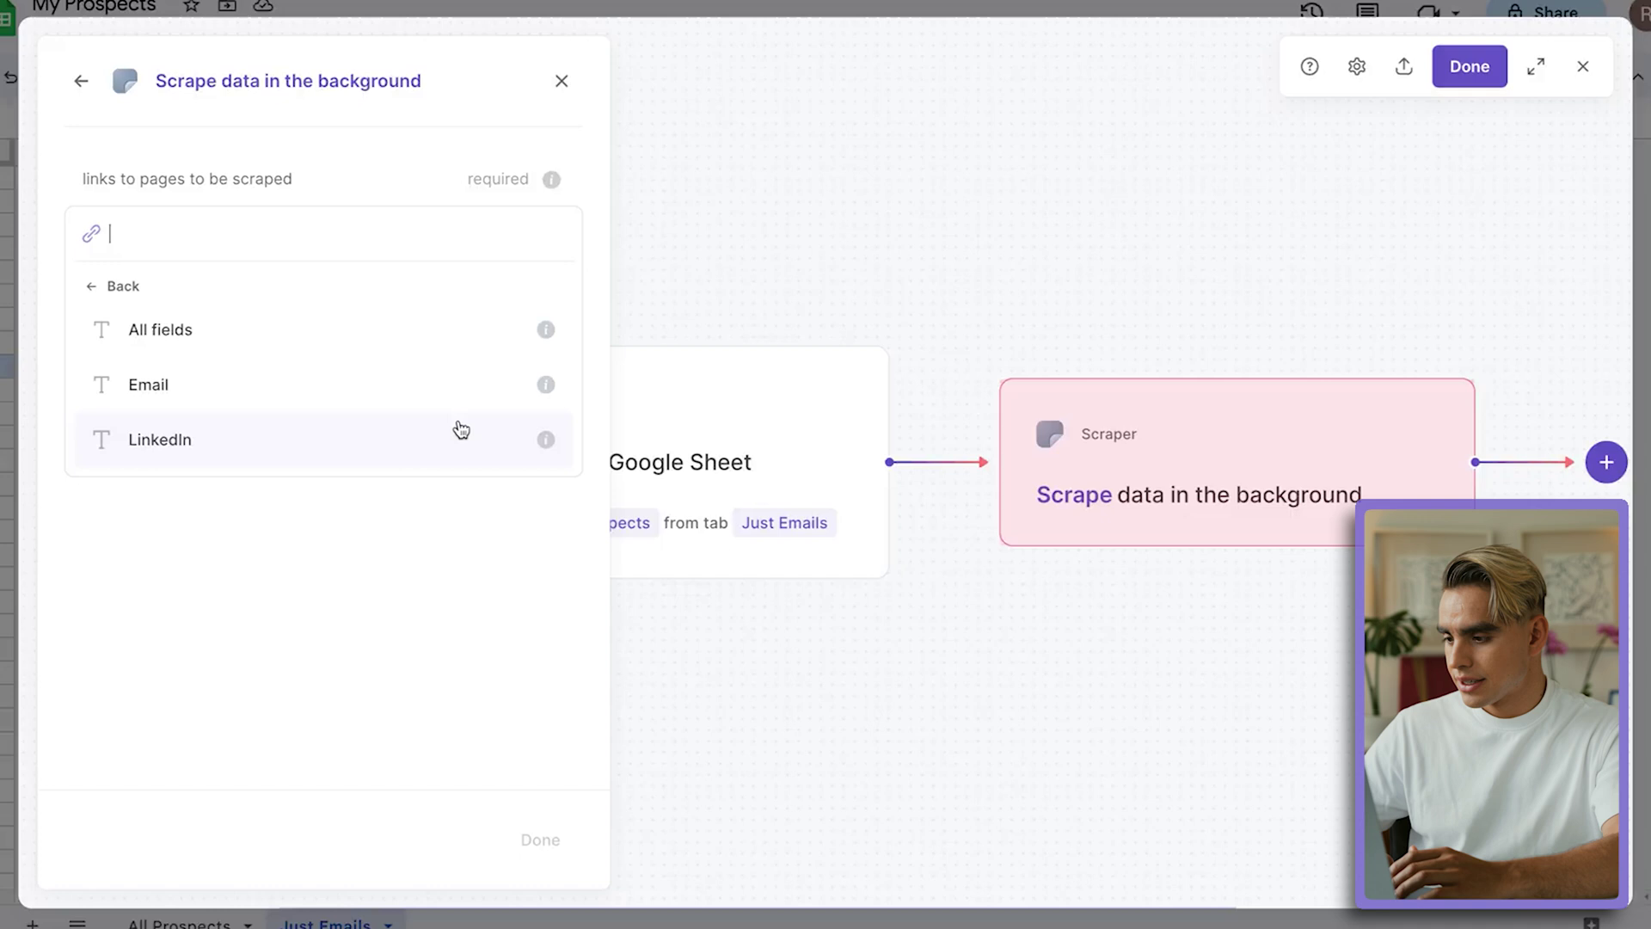
pyautogui.click(439, 425)
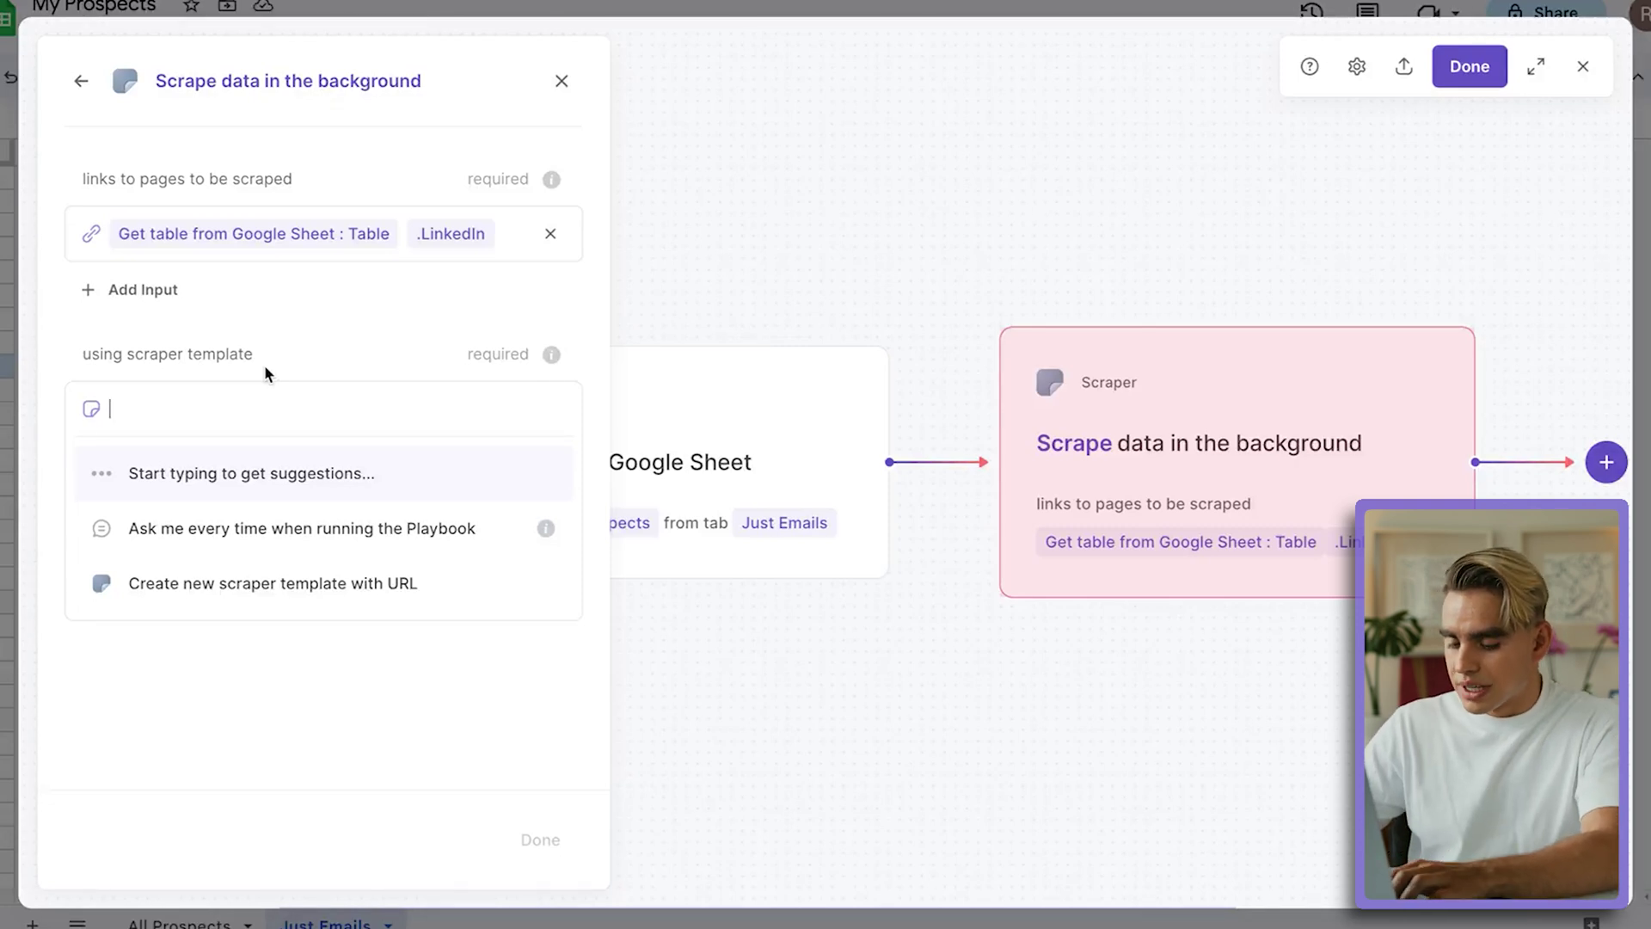
pyautogui.write('LinkedIn Profil')
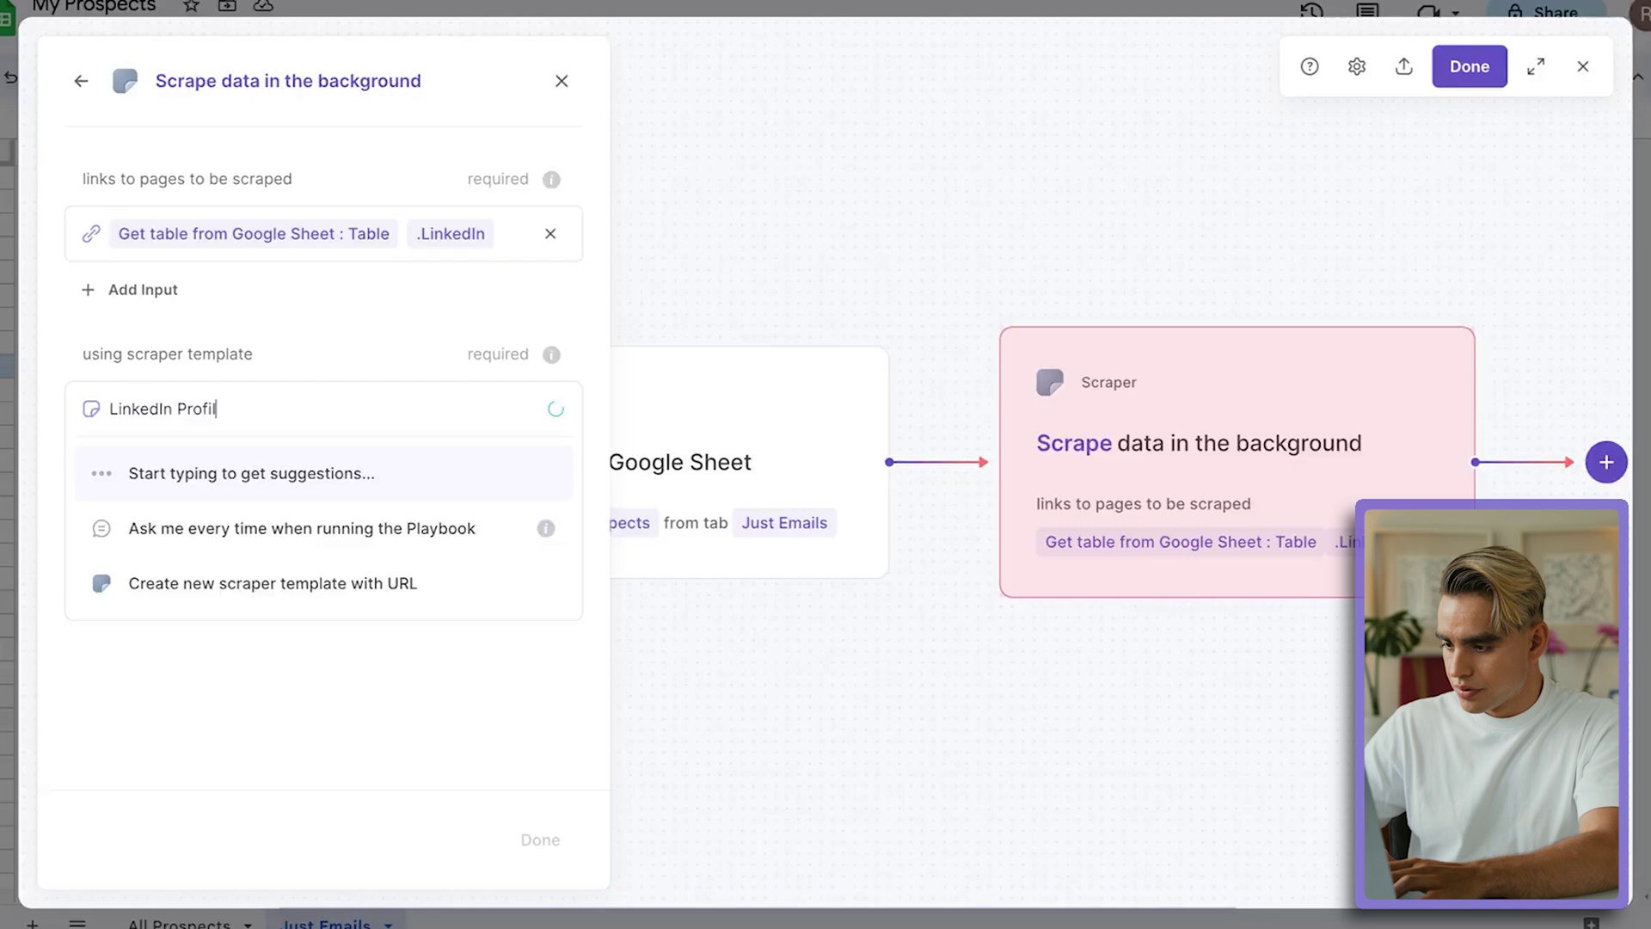
pyautogui.write('es')
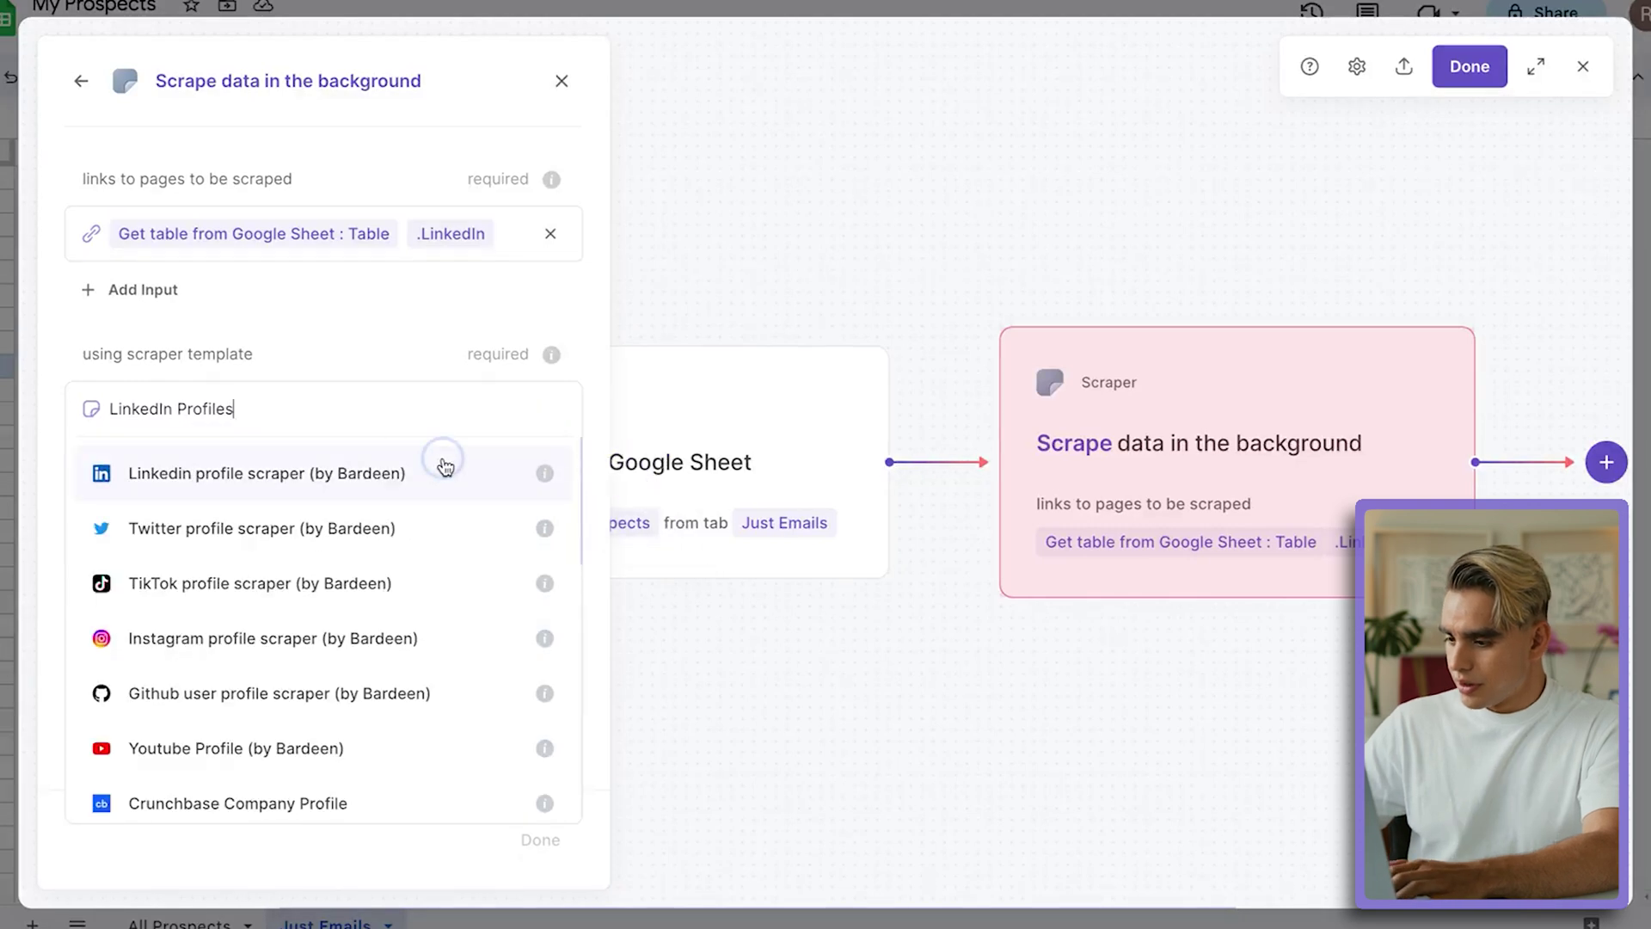
pyautogui.click(444, 466)
pyautogui.click(565, 841)
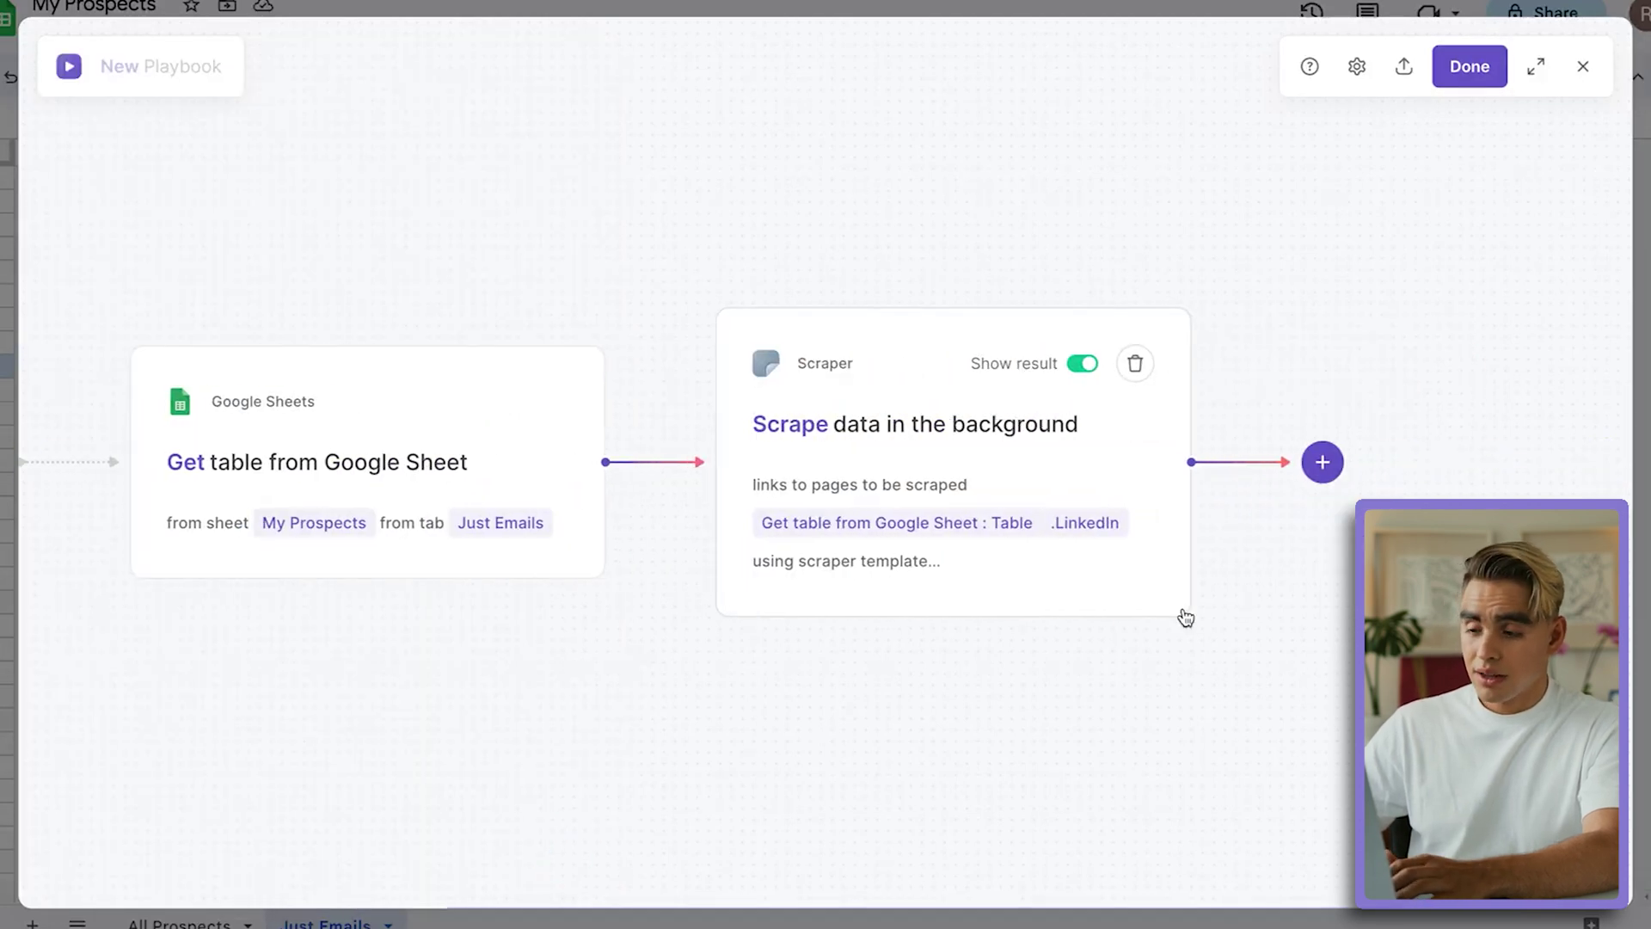
# Step: Add the Google Sheets 'Update Google Sheet tab rows' action as the next step
pyautogui.click(1316, 465)
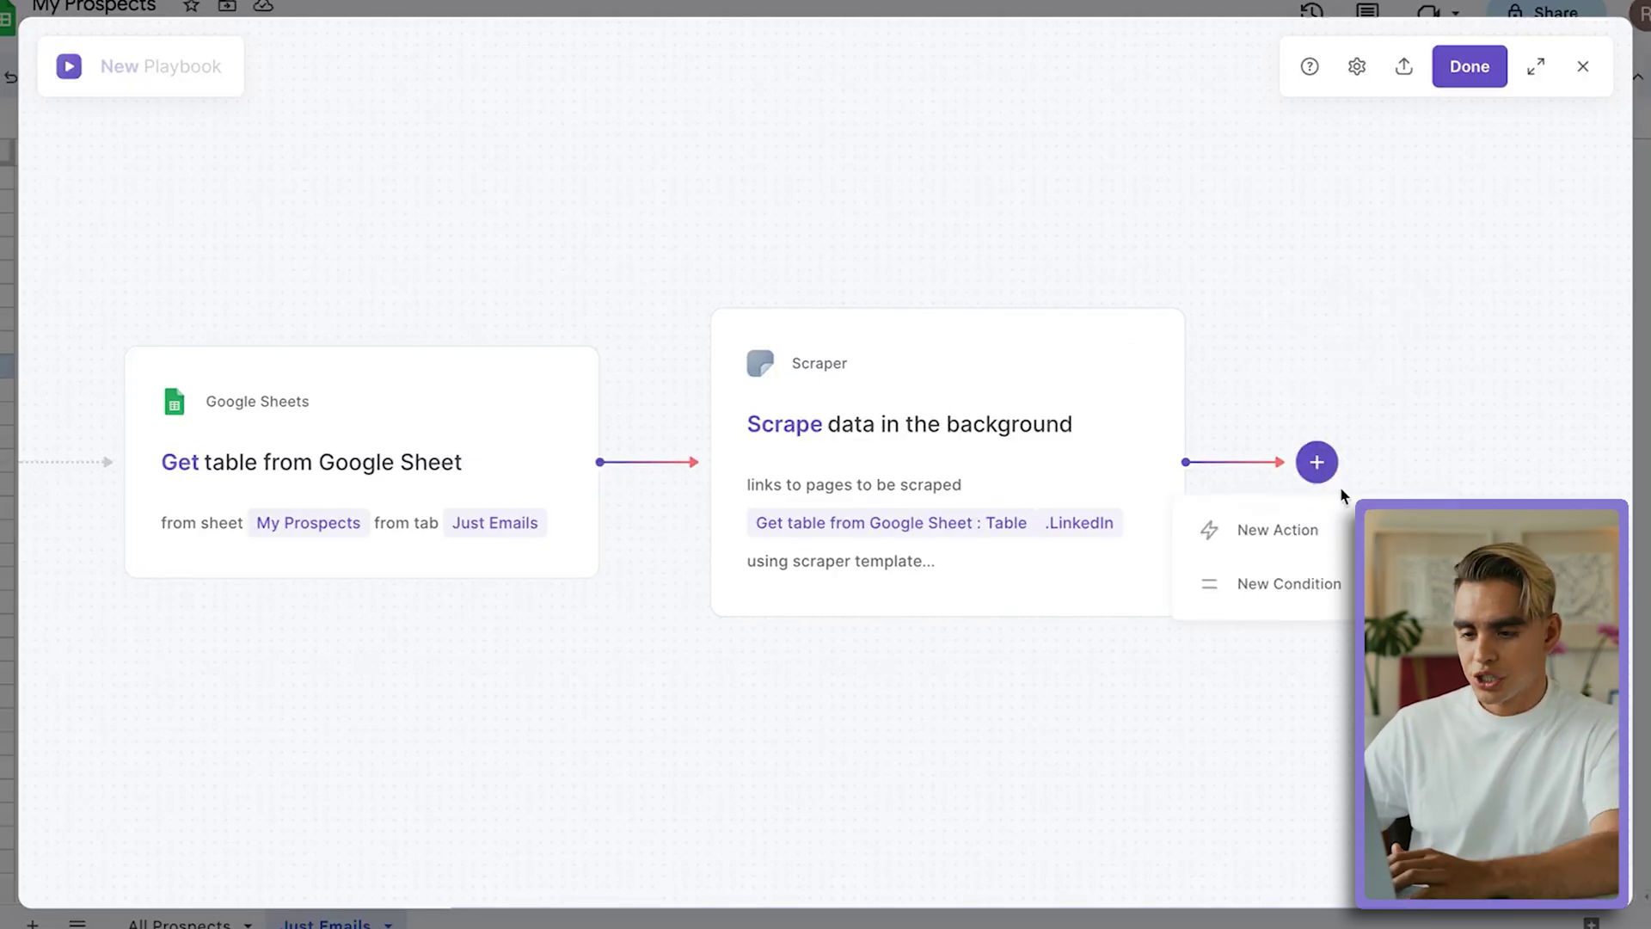
pyautogui.click(1271, 529)
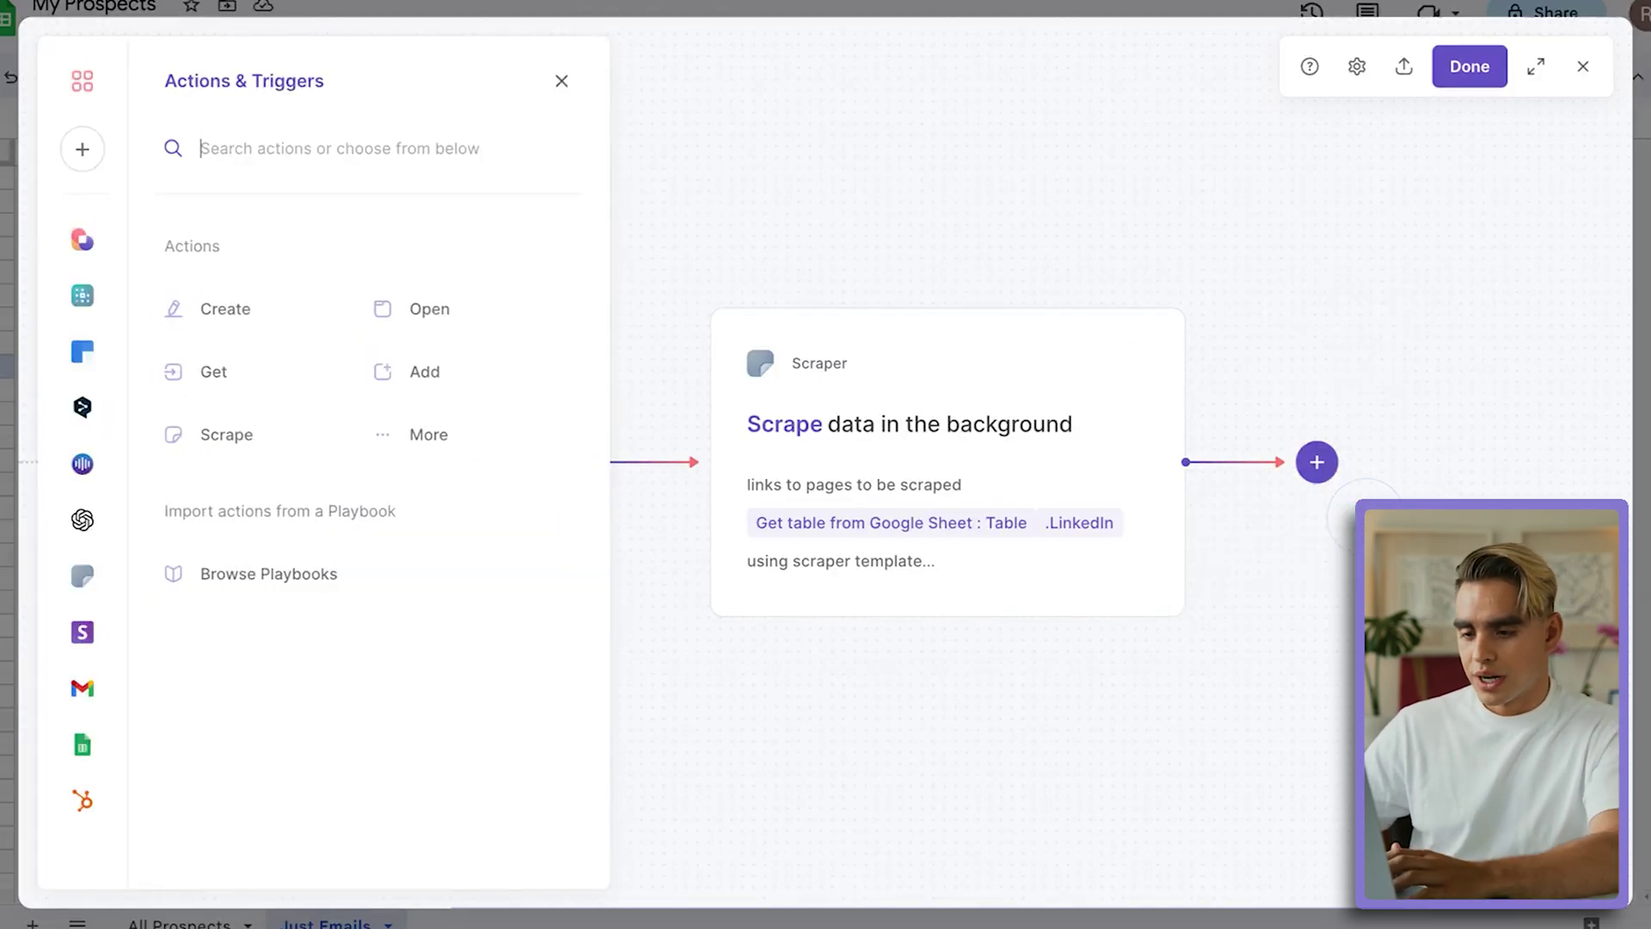
pyautogui.click(78, 747)
pyautogui.scroll(-3, 358, 674)
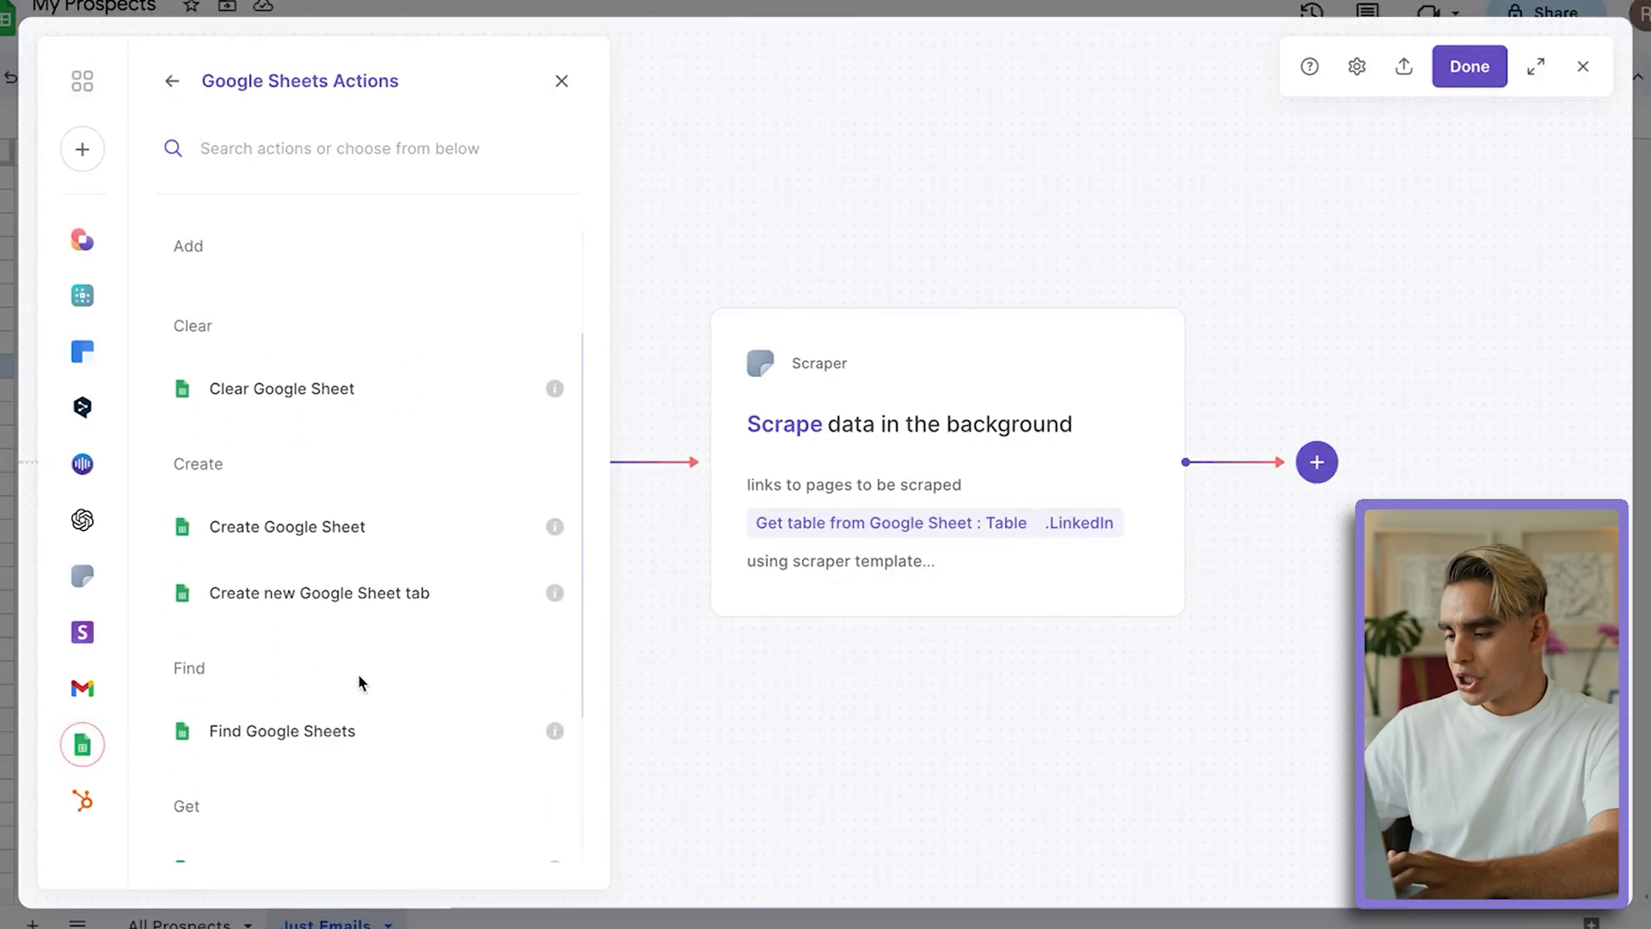
pyautogui.scroll(-3, 358, 673)
pyautogui.click(464, 832)
pyautogui.write('Update Google Sheet tab rows')
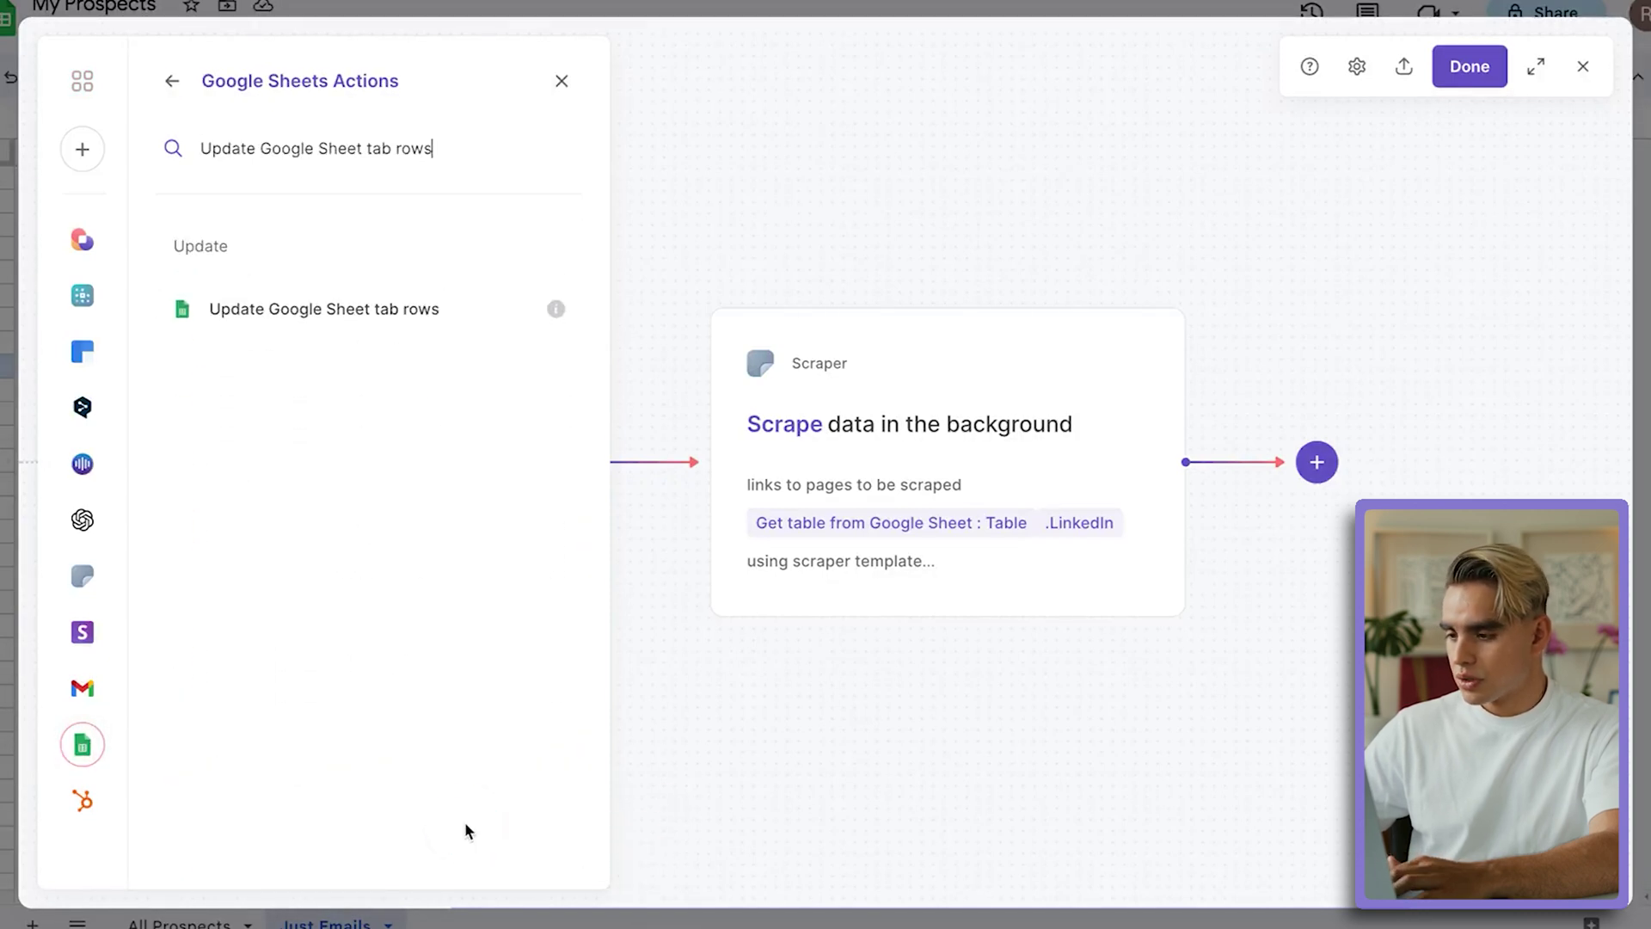
pyautogui.press('Return')
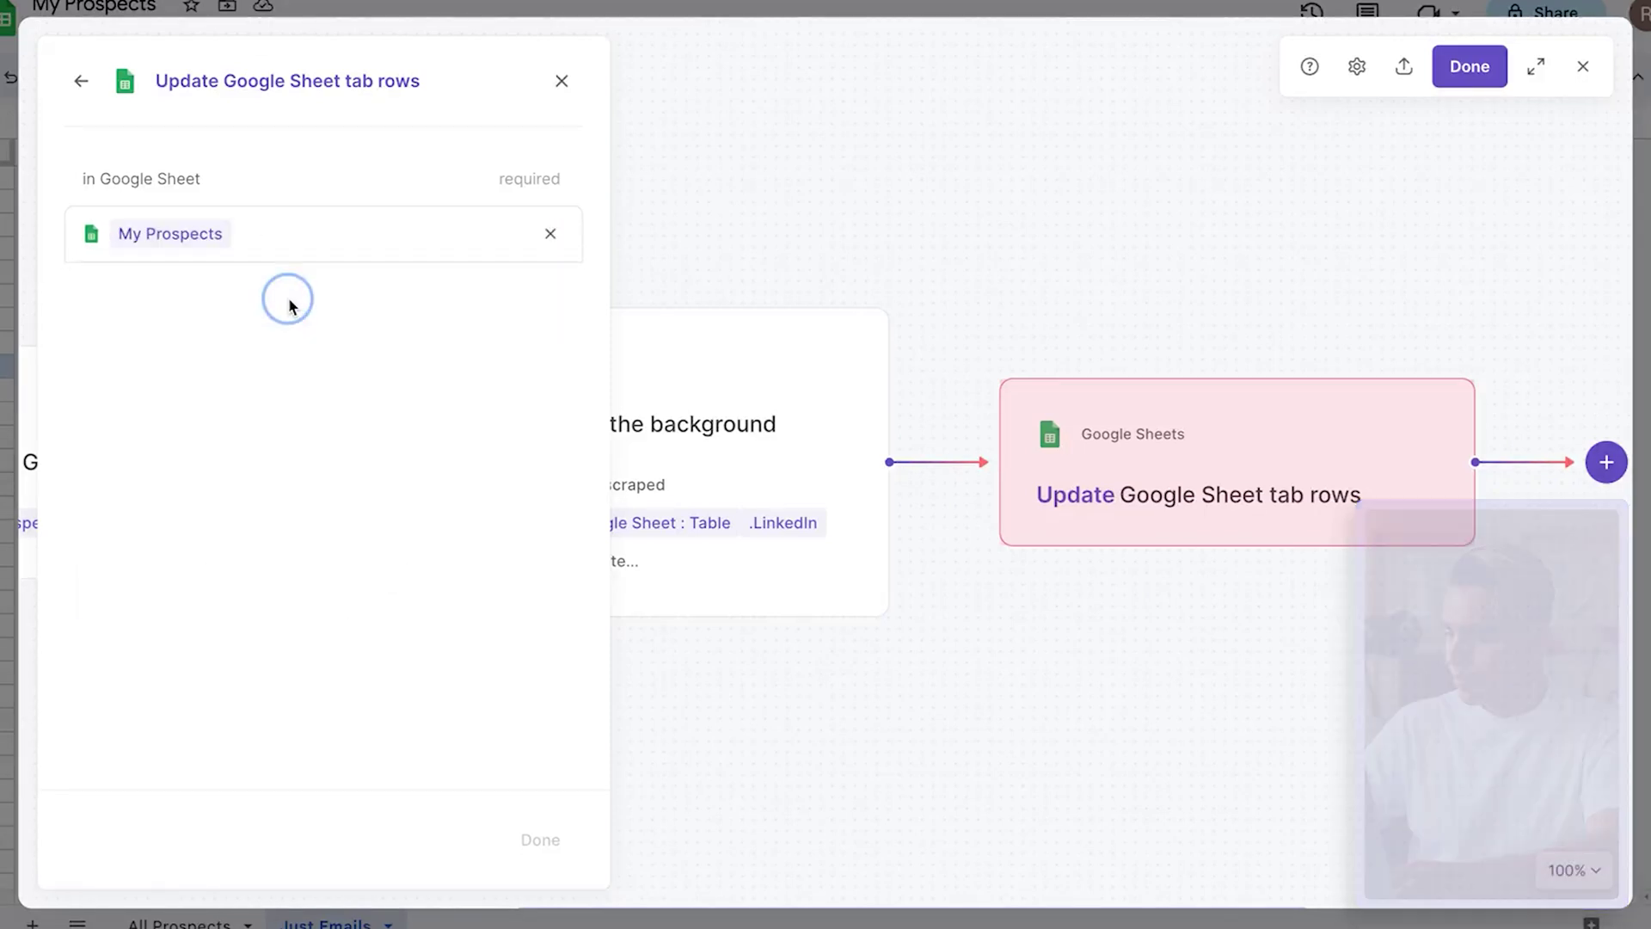
# Step: Set the tab to Just Emails and the header to search to LinkedIn
pyautogui.click(1296, 313)
pyautogui.click(644, 364)
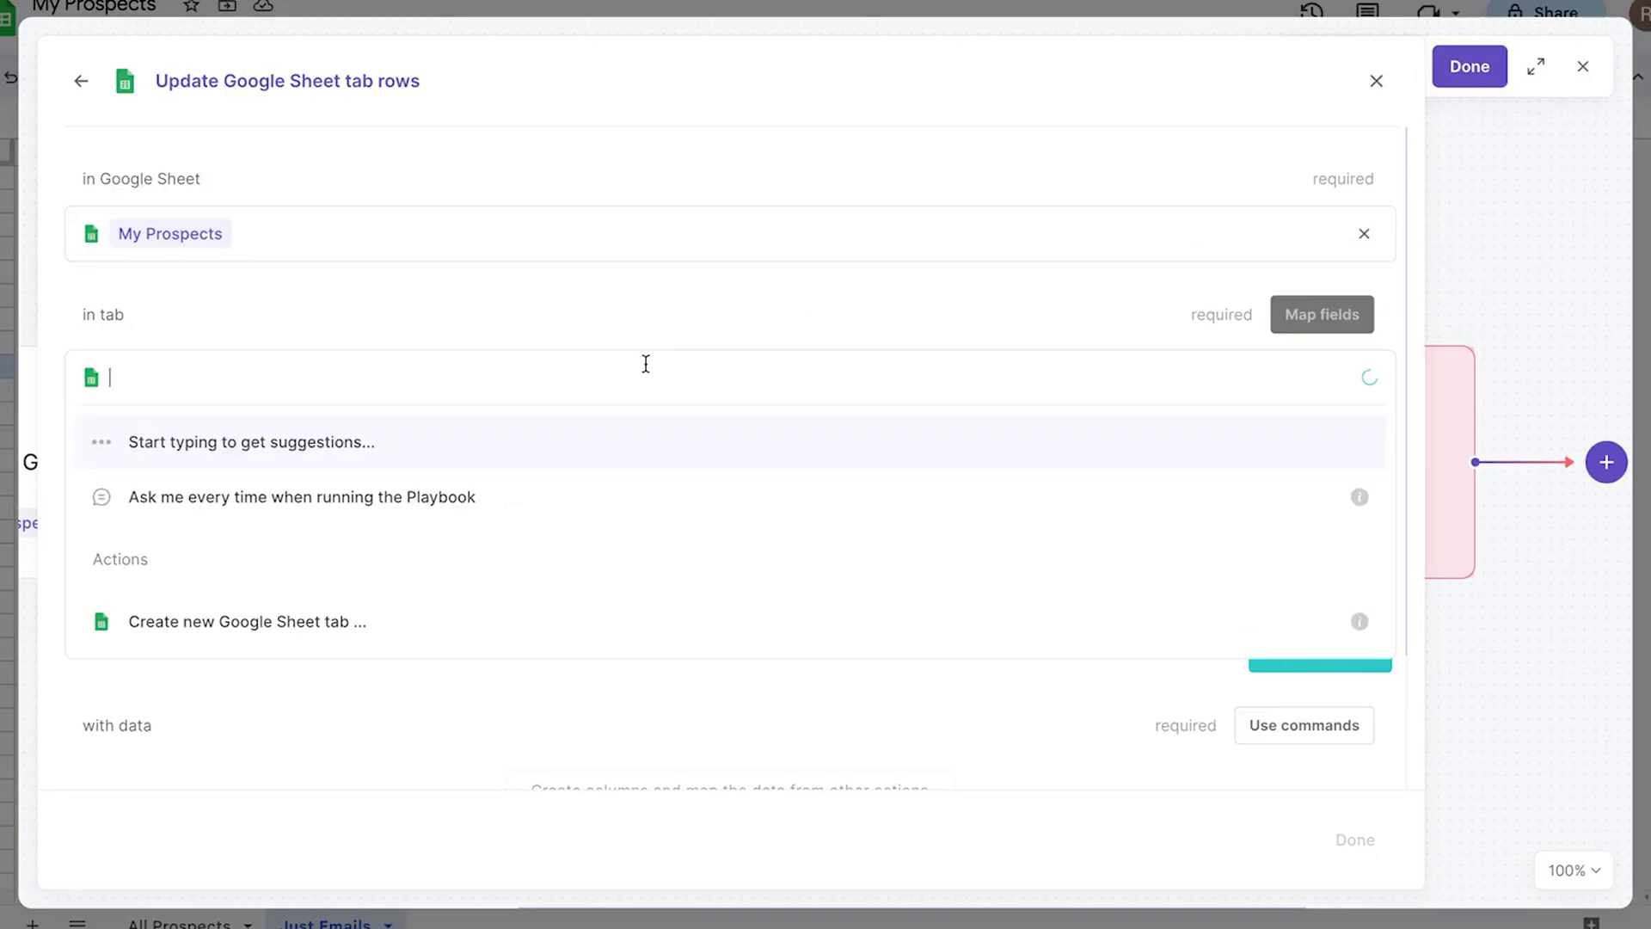
pyautogui.click(478, 599)
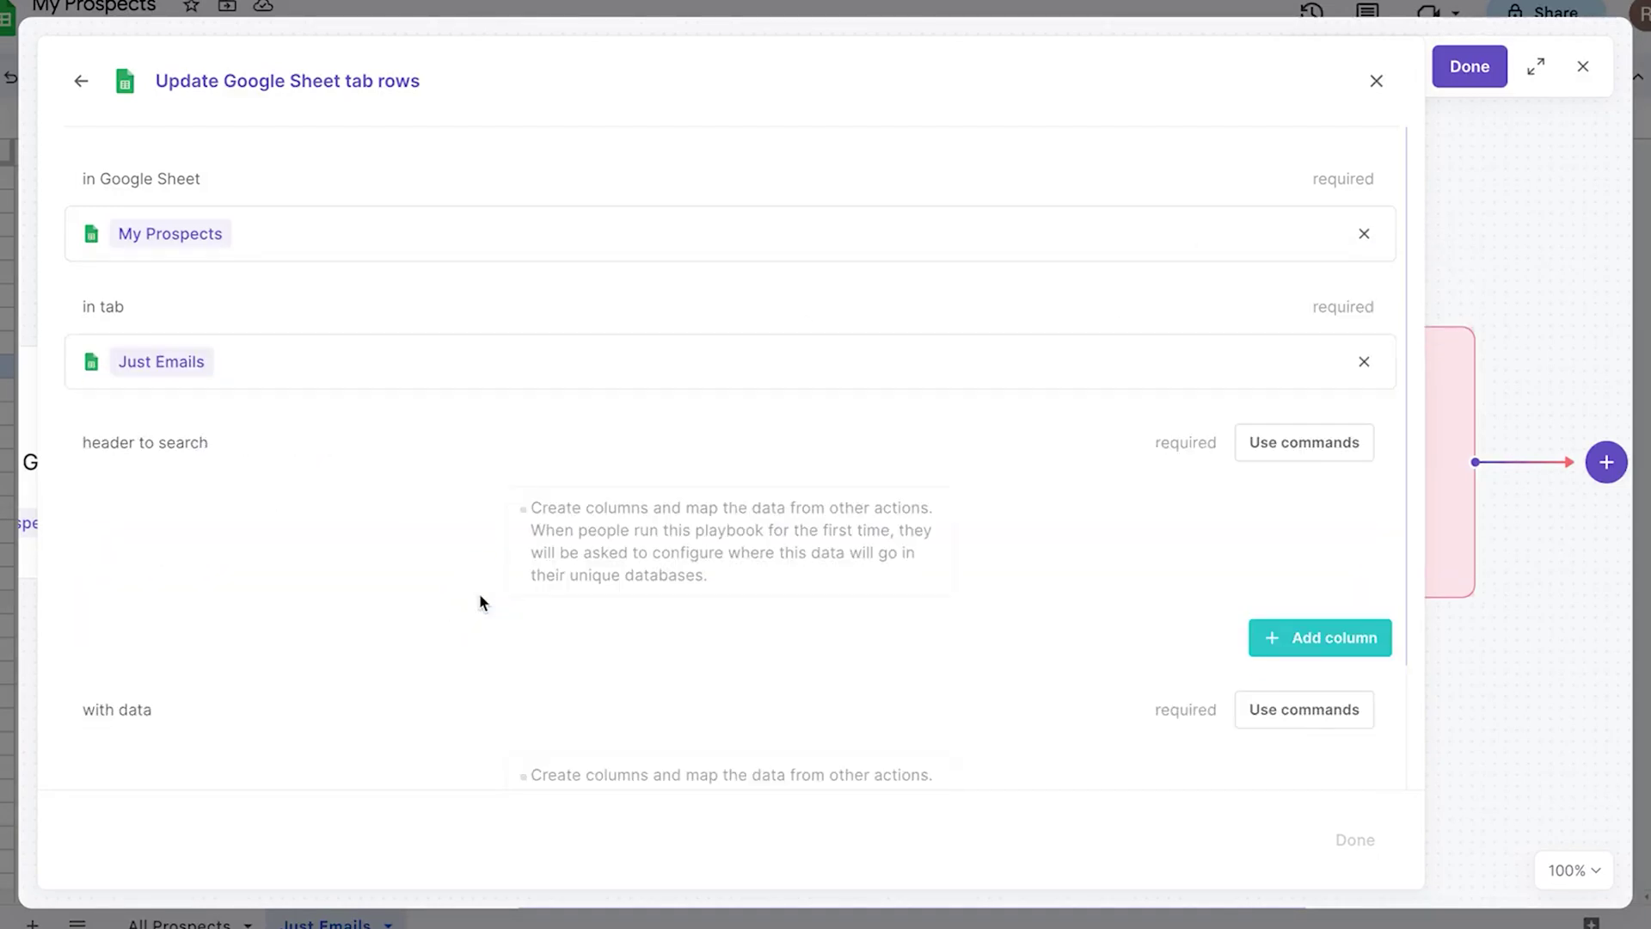
pyautogui.click(1304, 423)
pyautogui.click(428, 478)
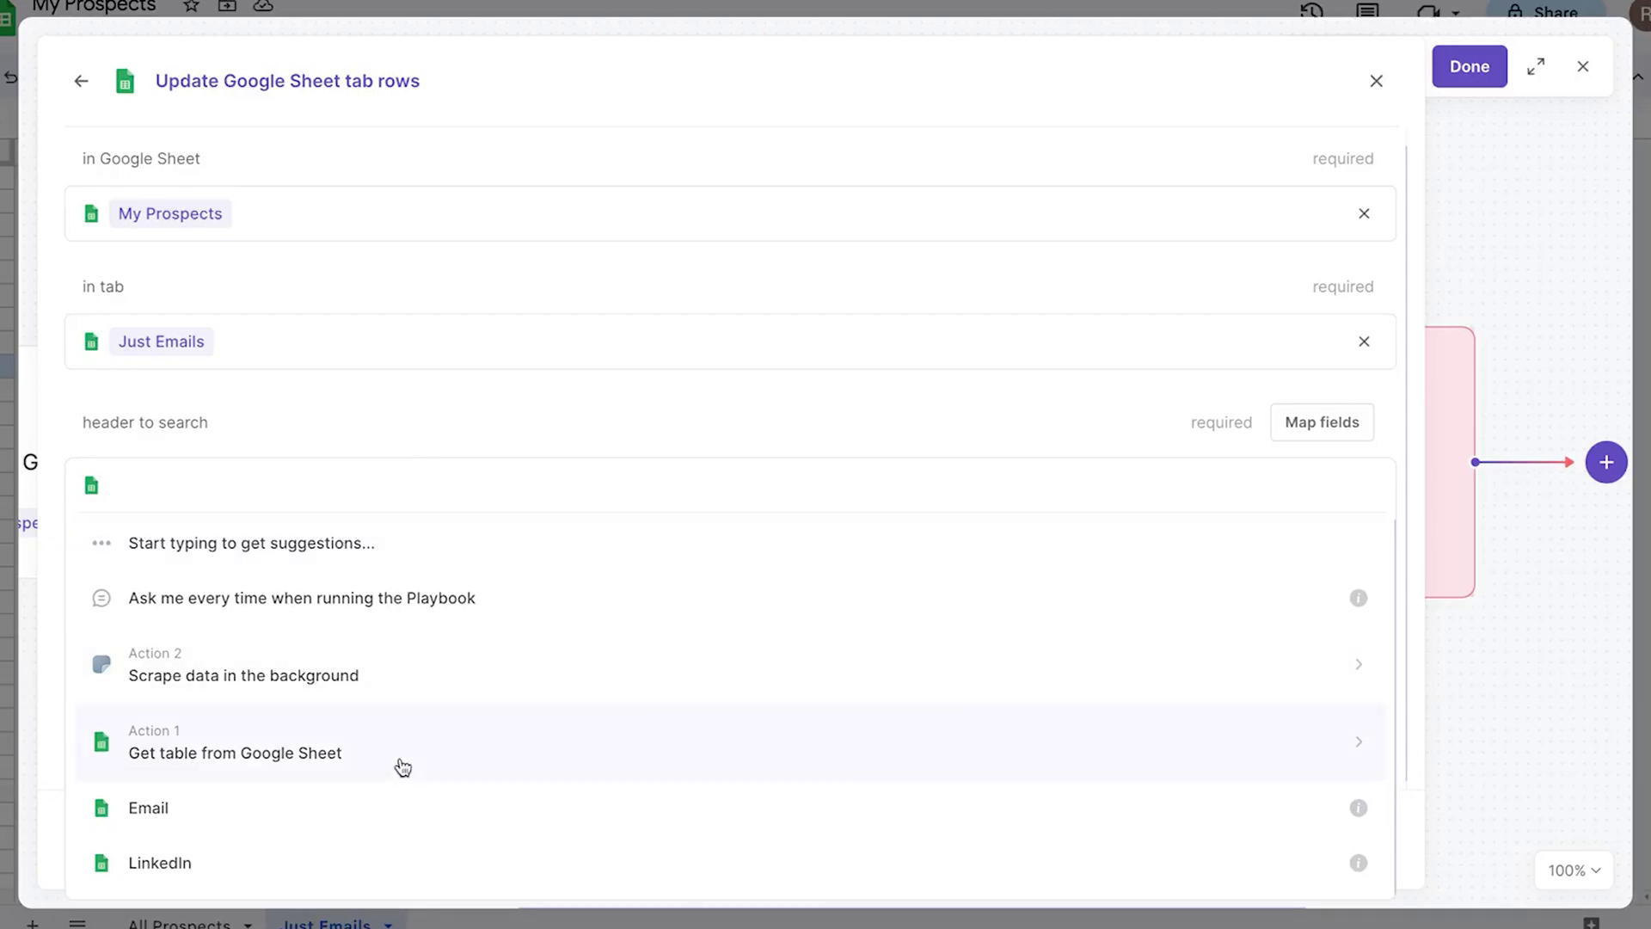
pyautogui.click(428, 849)
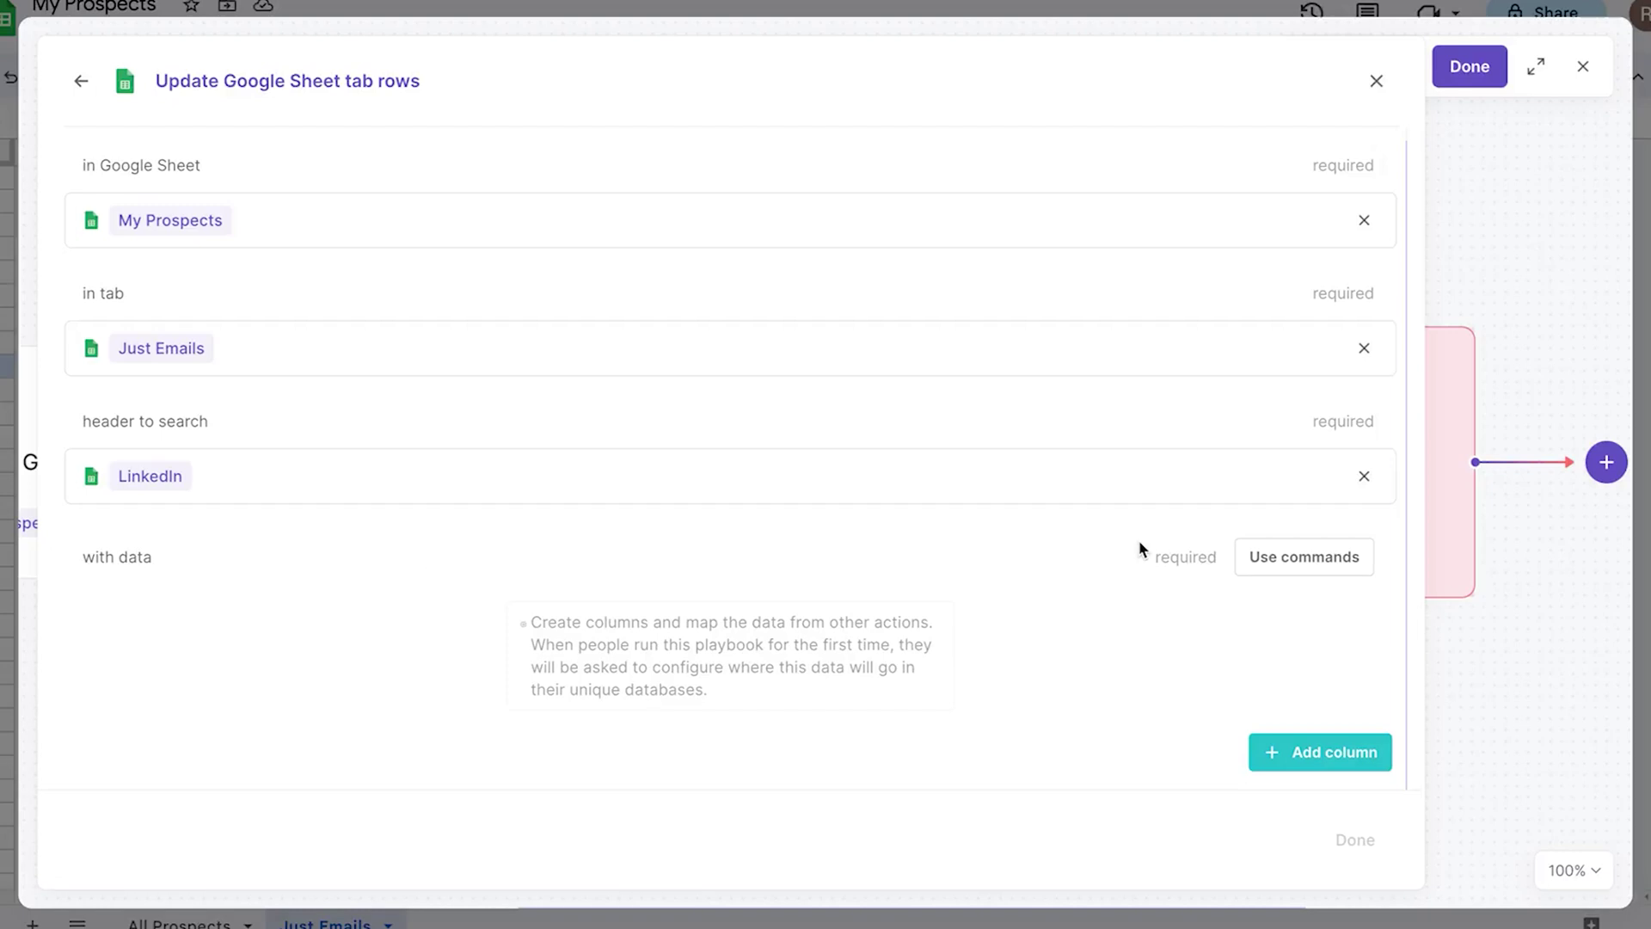
# Step: Use the scraped table as row data, match rows by the sheet's LinkedIn values, and finish the playbook
pyautogui.click(1283, 565)
pyautogui.click(266, 638)
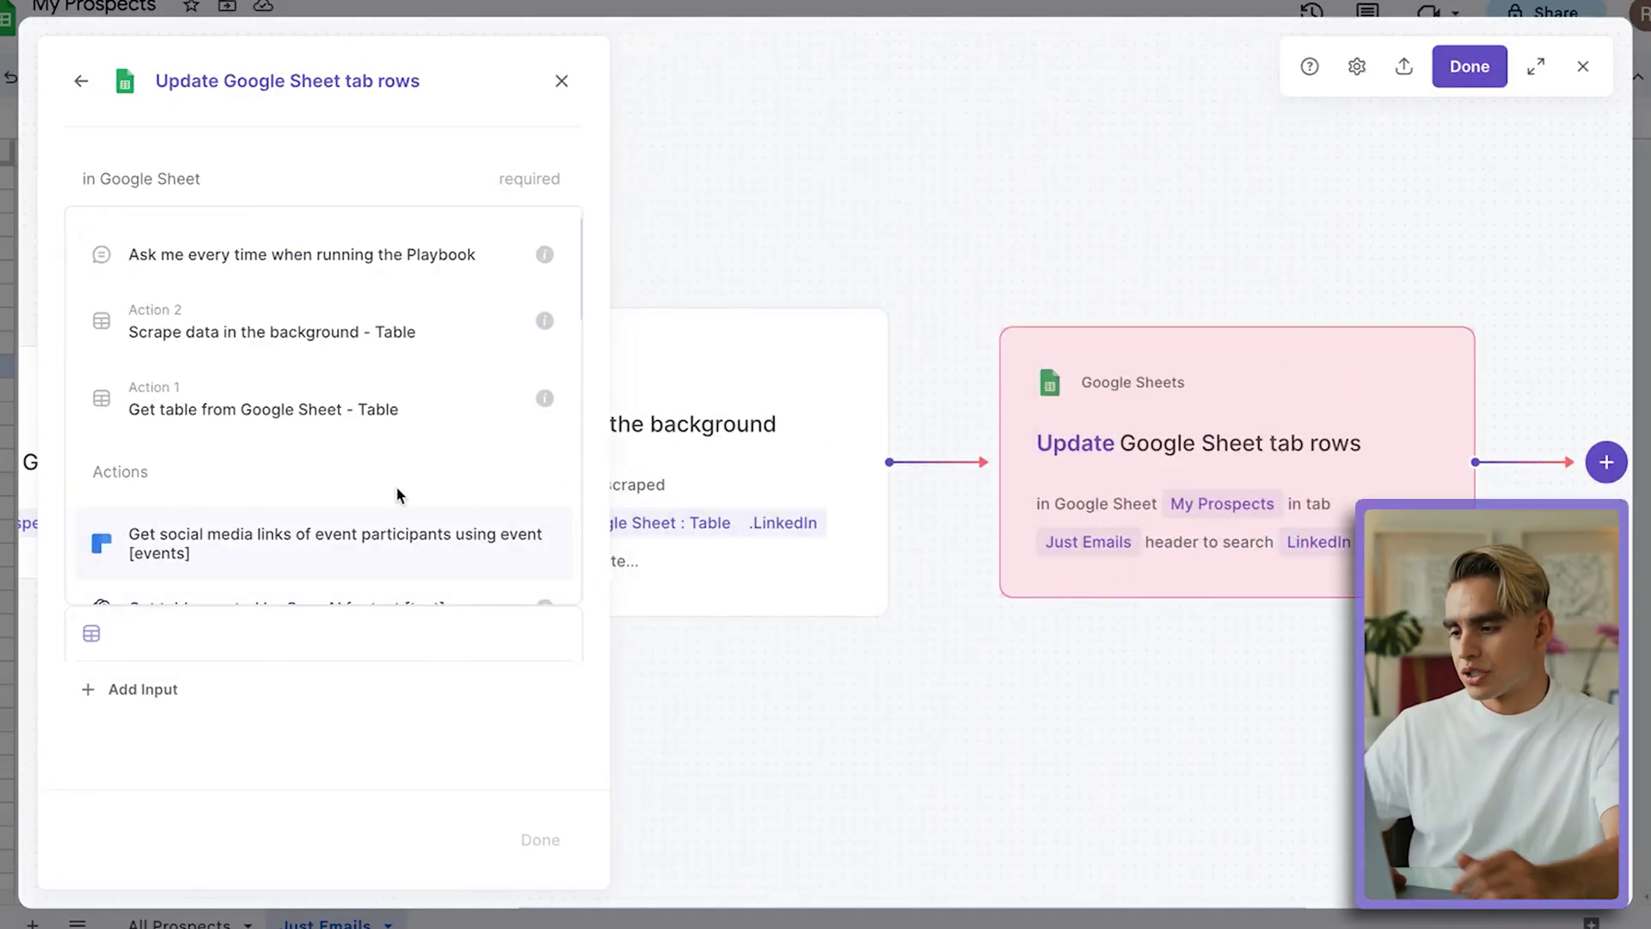
pyautogui.click(183, 332)
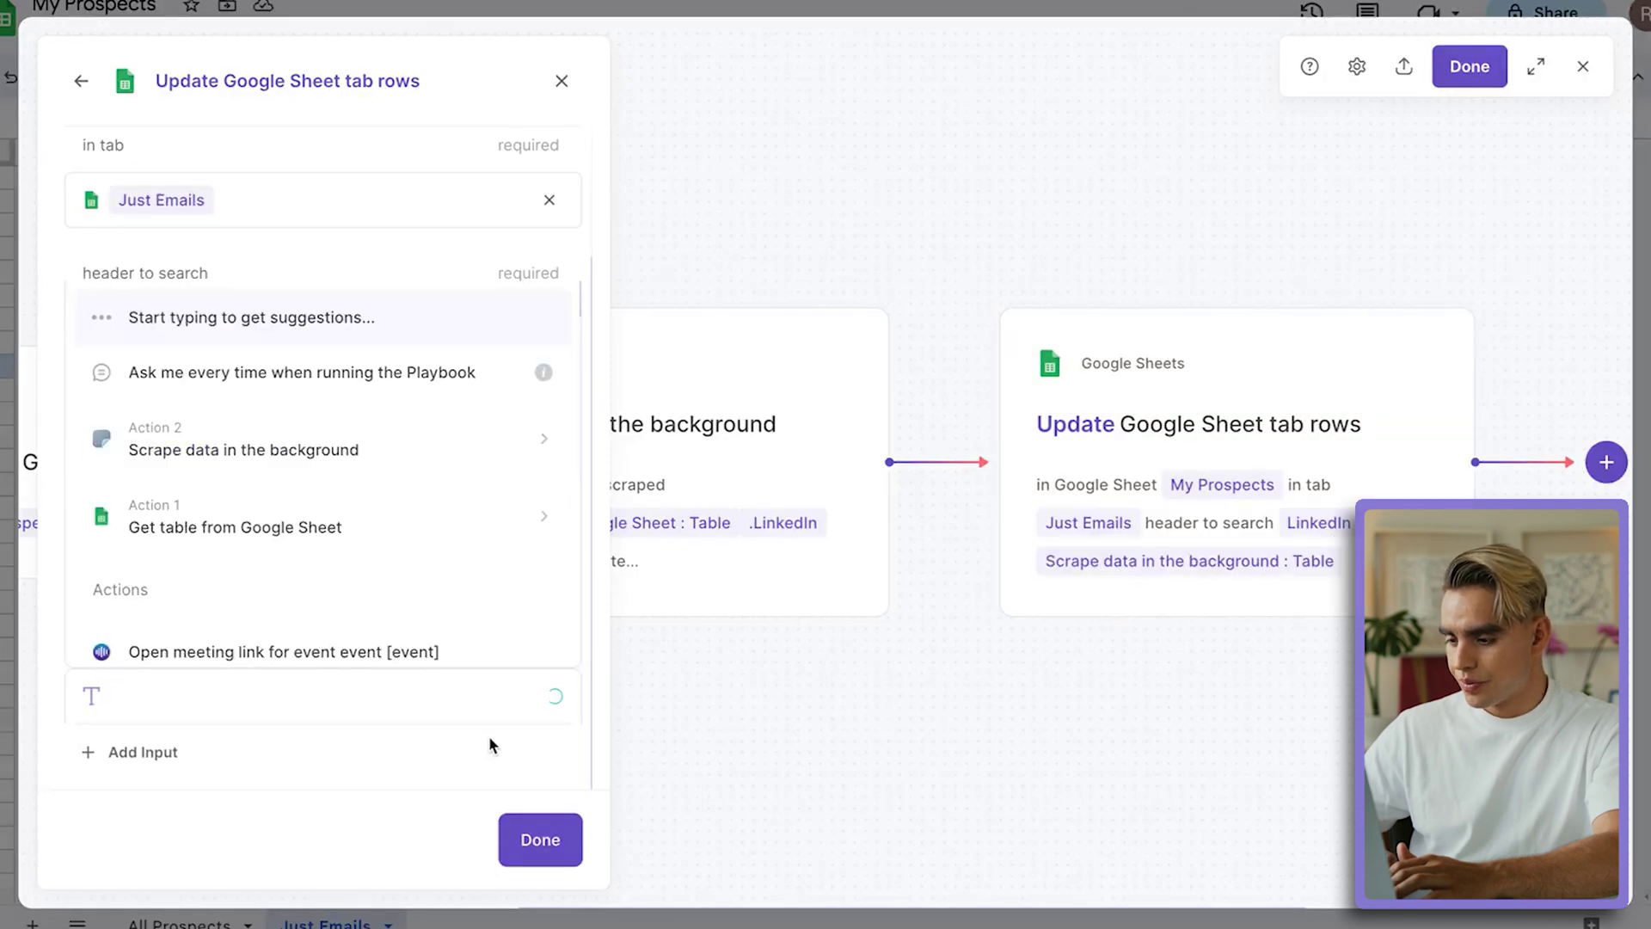
pyautogui.click(490, 741)
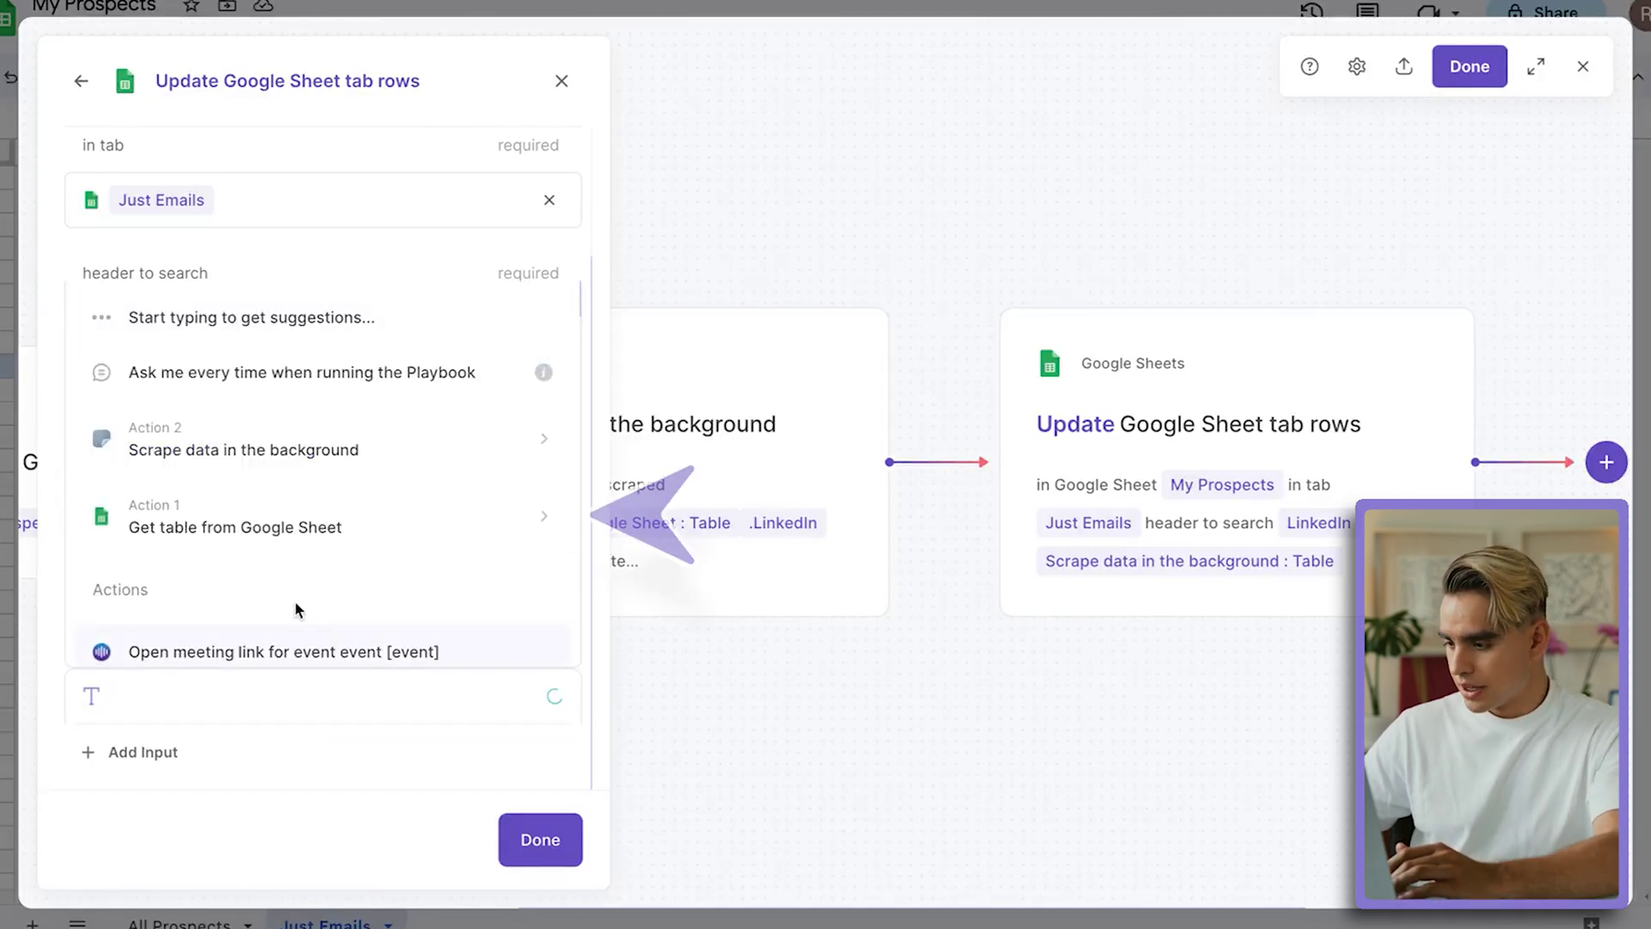
pyautogui.click(317, 506)
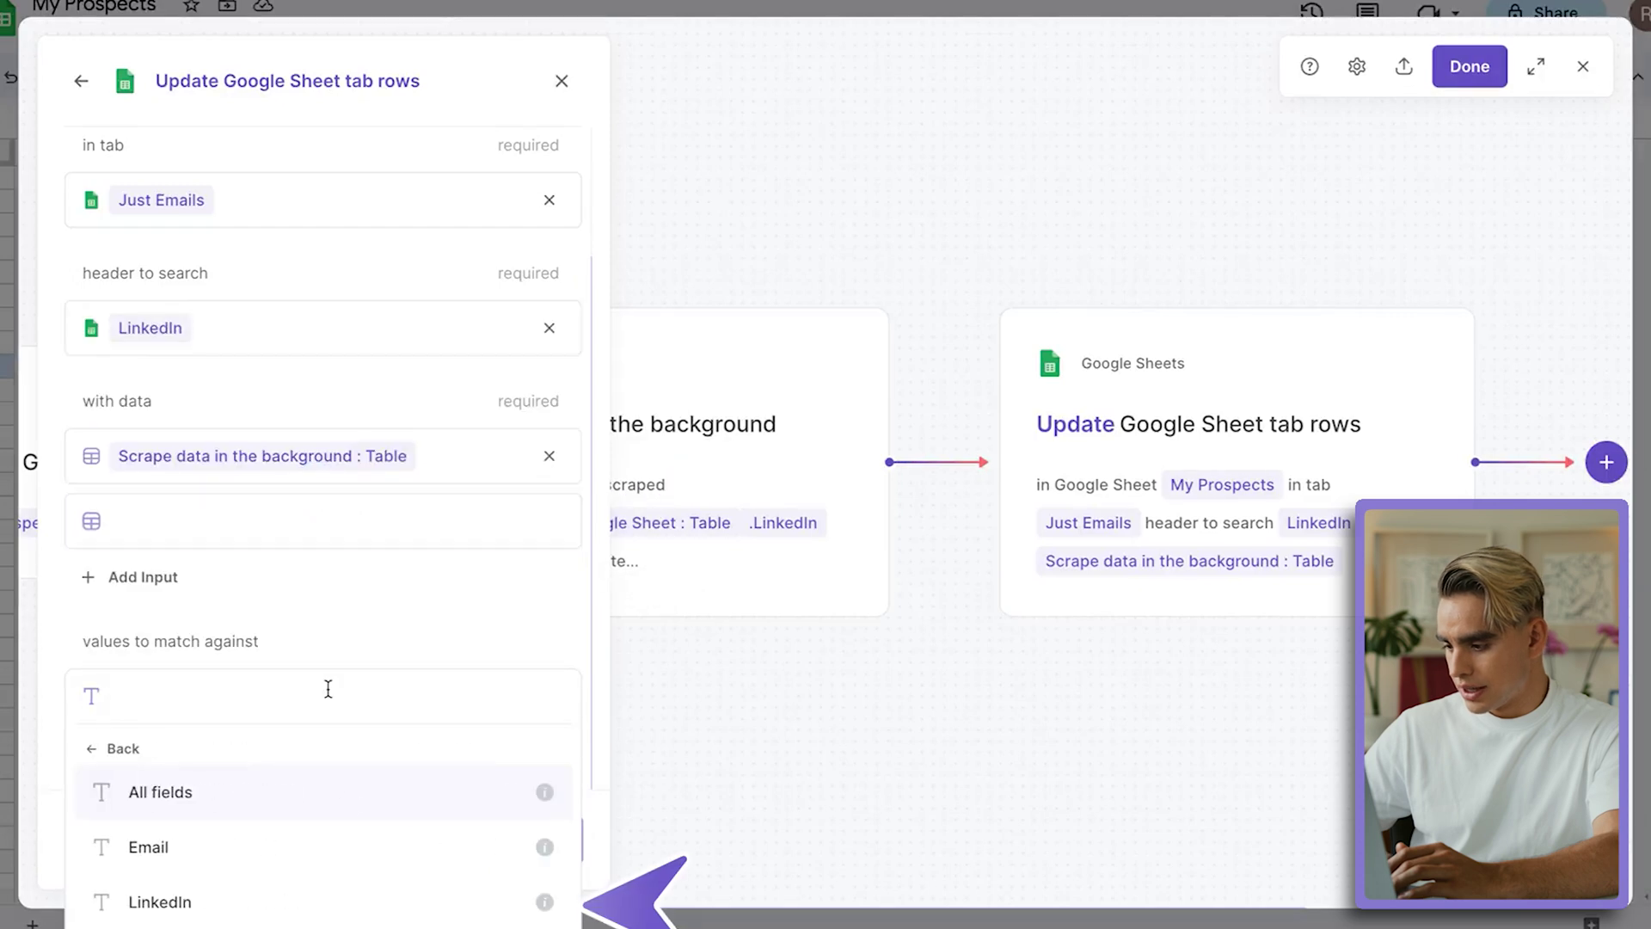
pyautogui.click(365, 897)
pyautogui.click(527, 841)
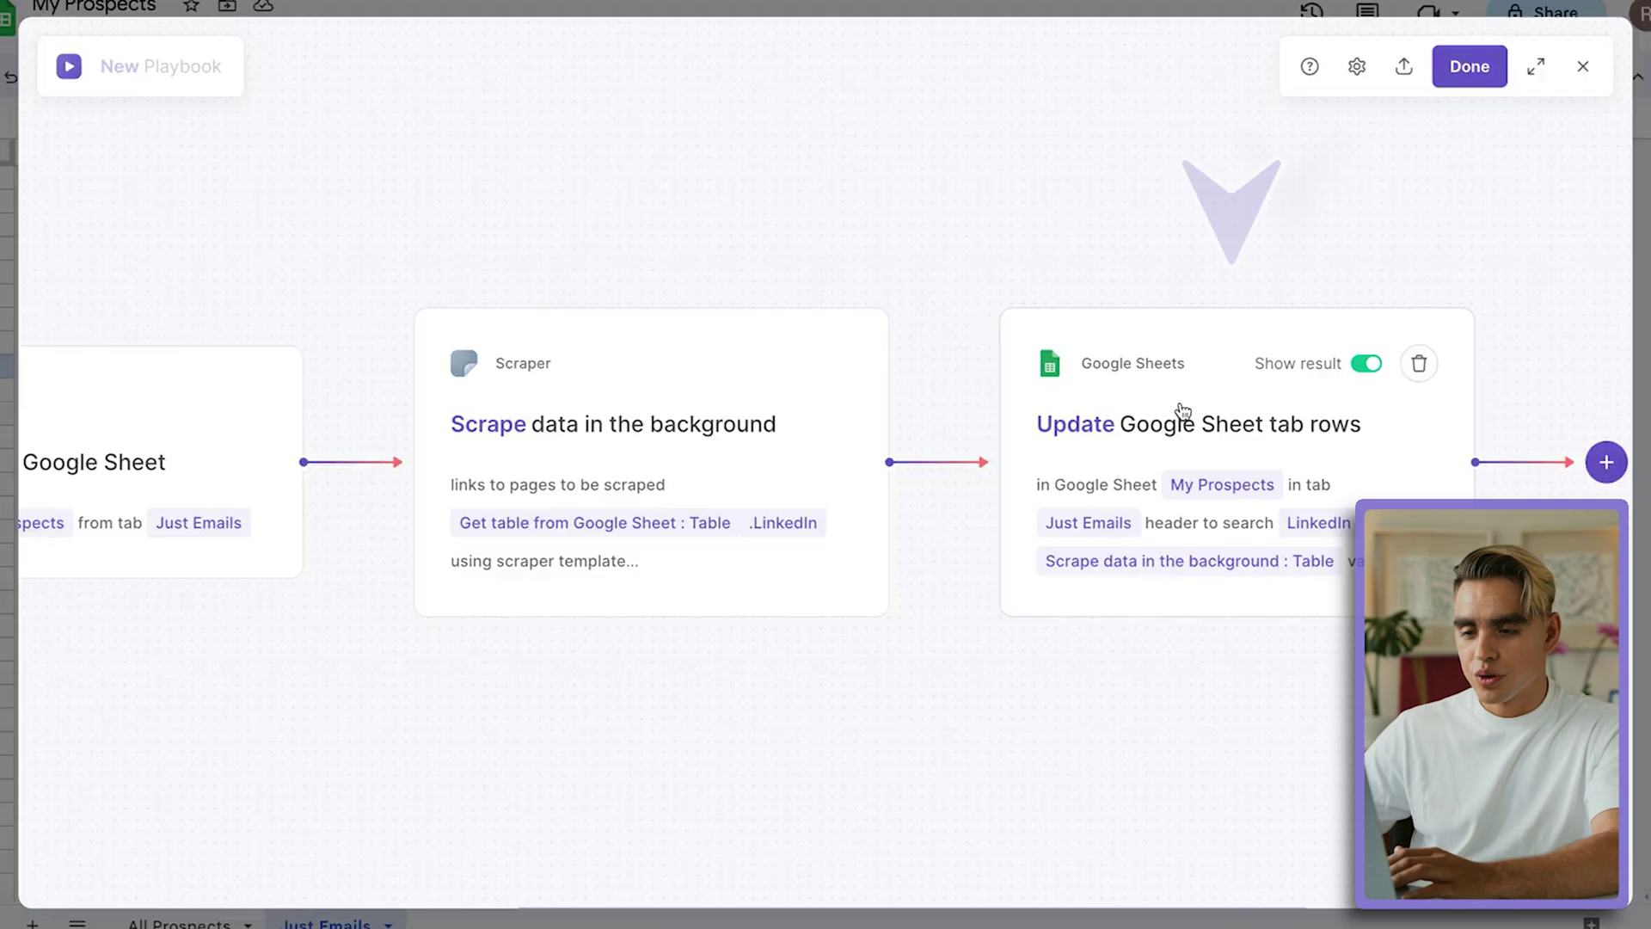
pyautogui.click(1437, 73)
pyautogui.write('Enrich Sheets with LinkedIn')
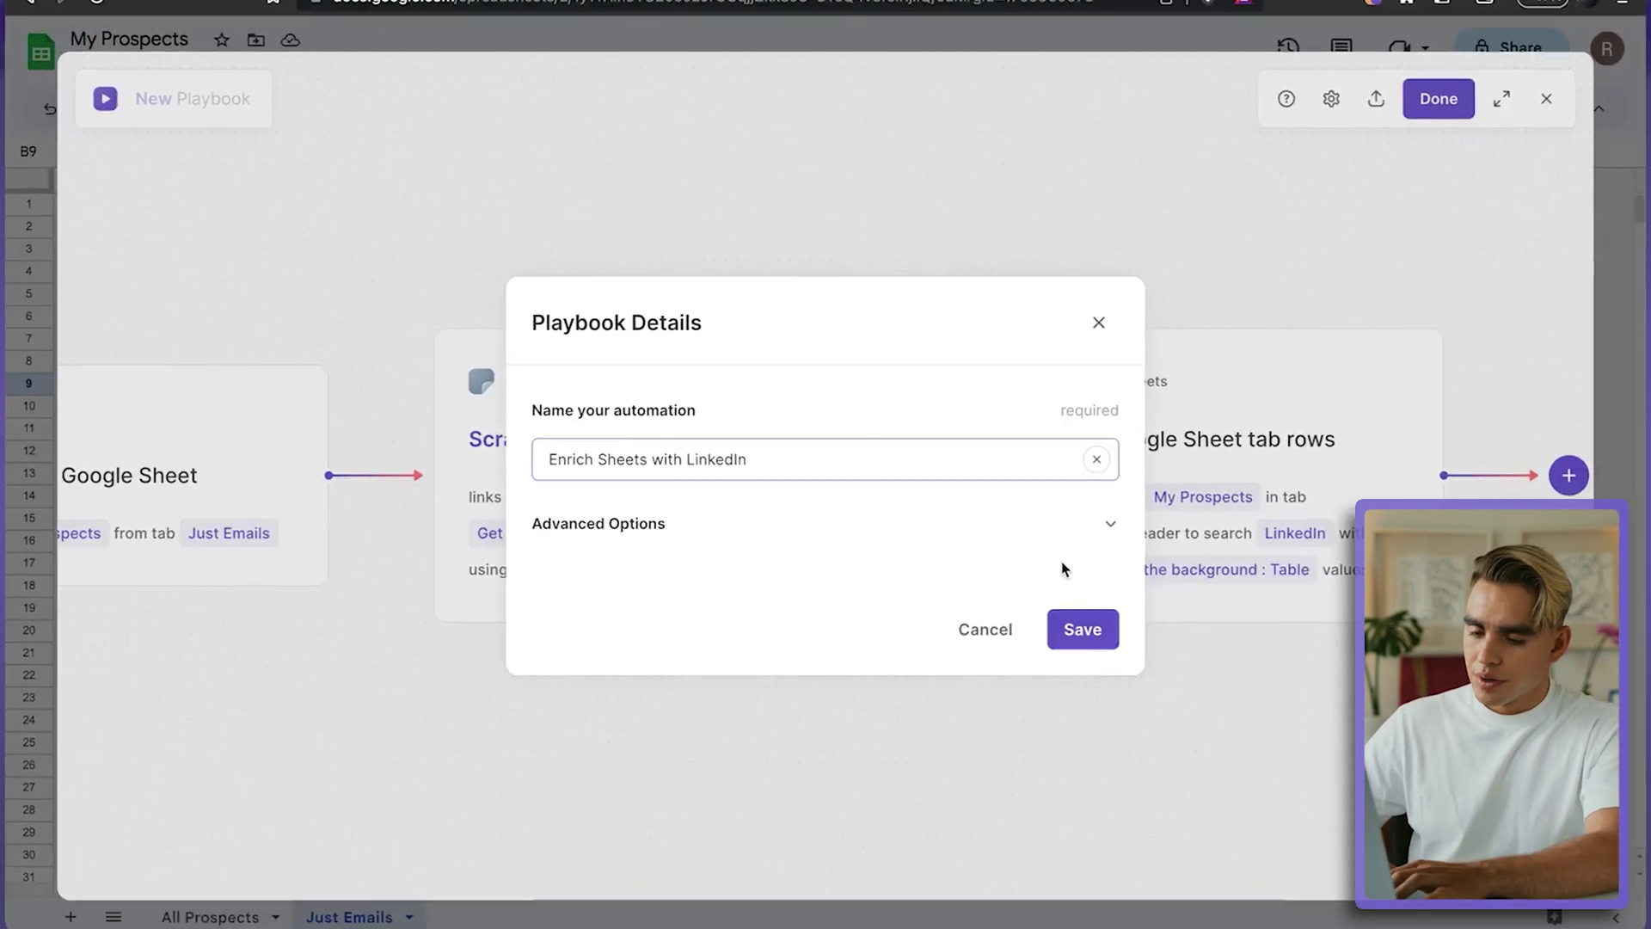
# Step: Save the playbook as 'Enrich Sheets with LinkedIn' and run it from My Playbooks
pyautogui.click(1091, 626)
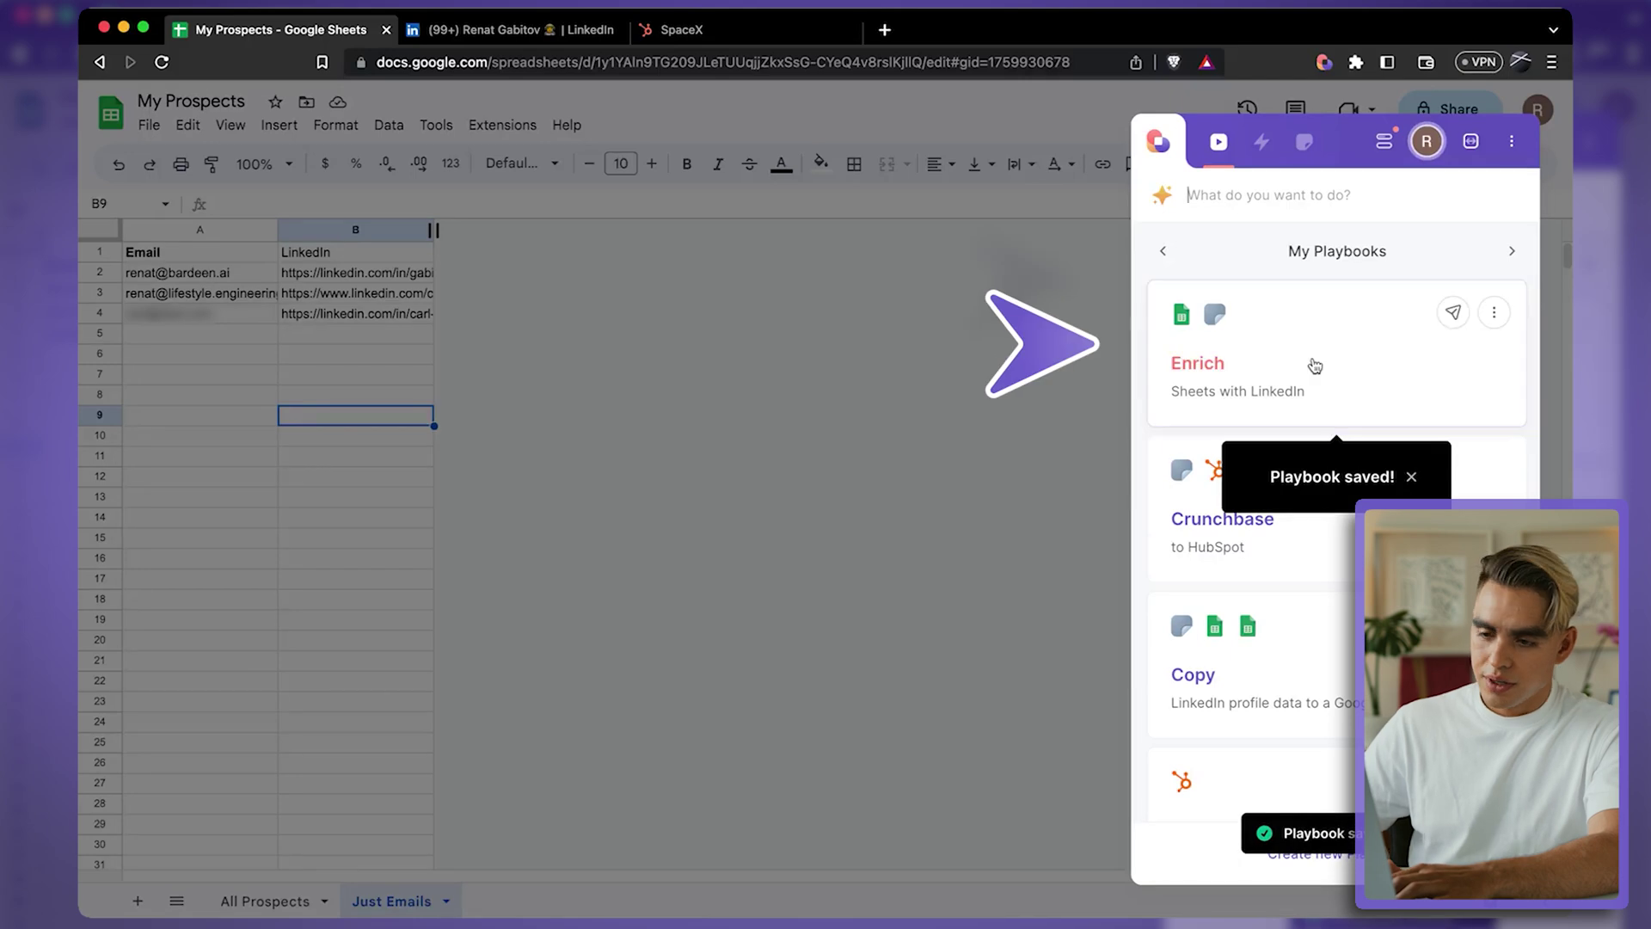
pyautogui.click(1313, 367)
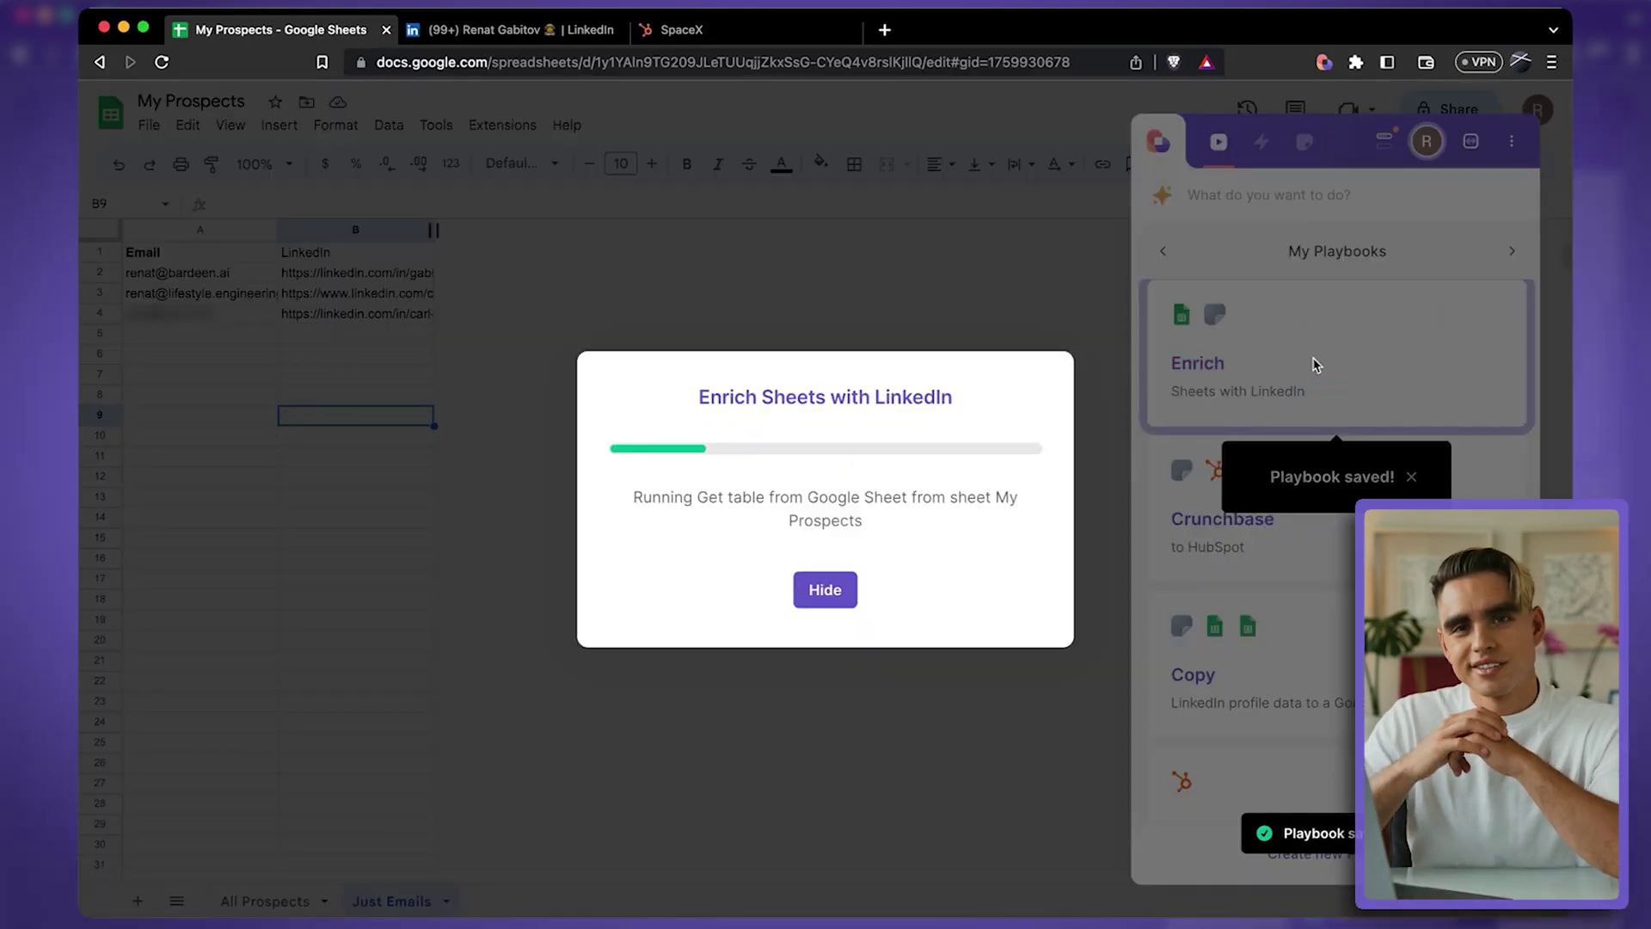
# Step: Dismiss the run result dialog to view the enriched Just Emails rows
pyautogui.click(876, 323)
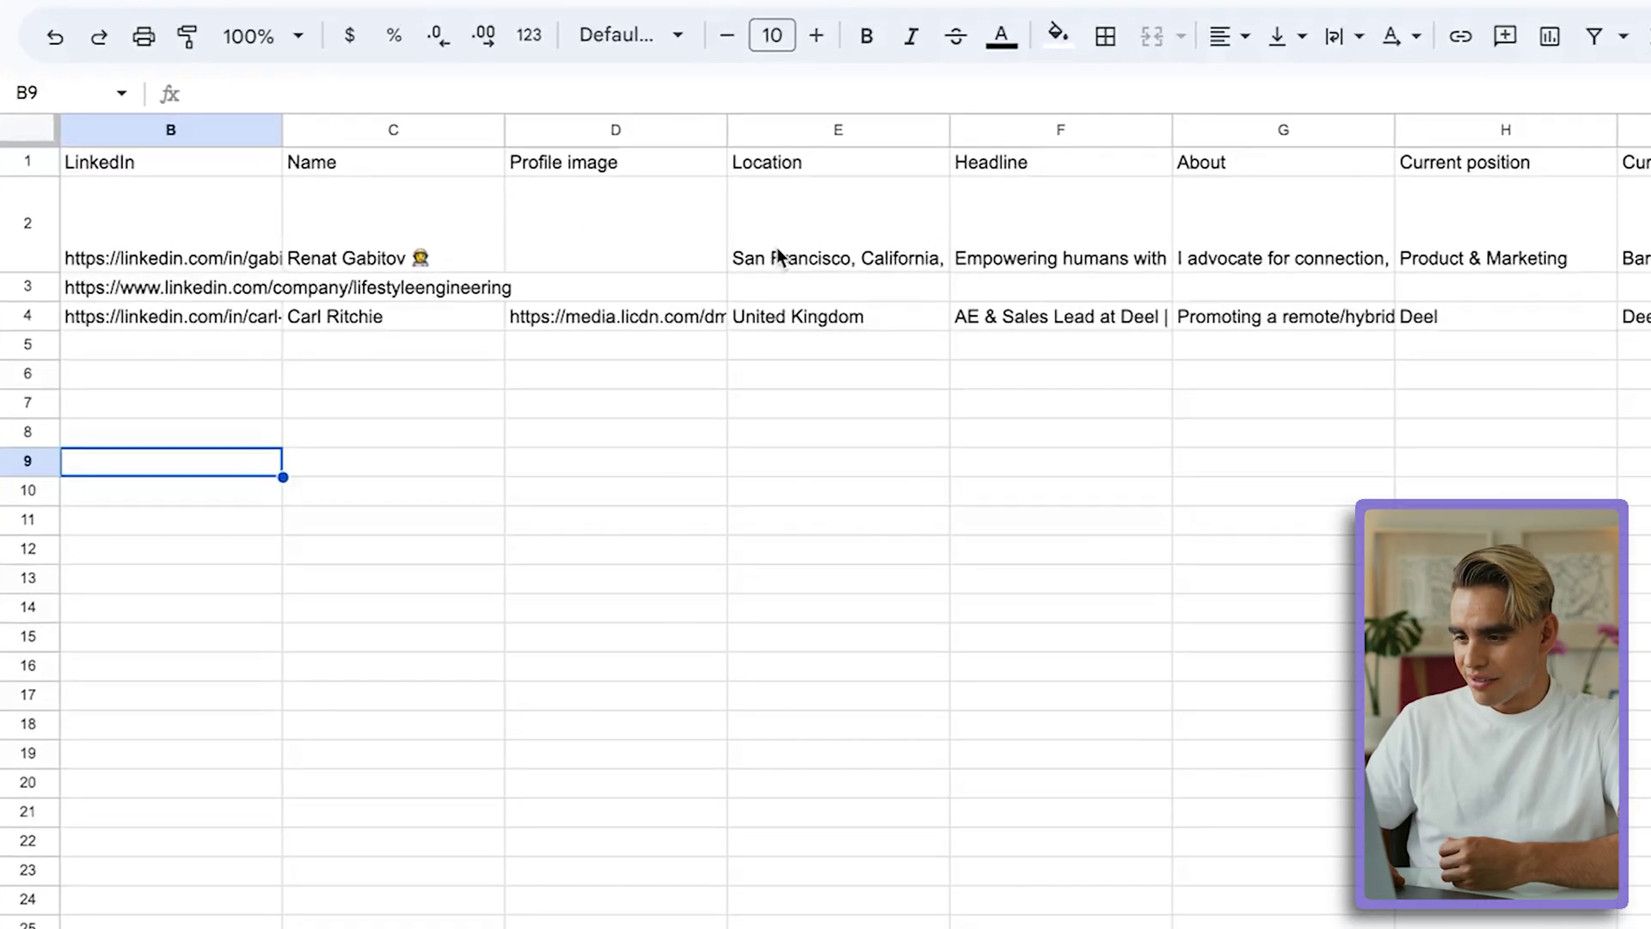
pyautogui.hscroll(3, 1189, 369)
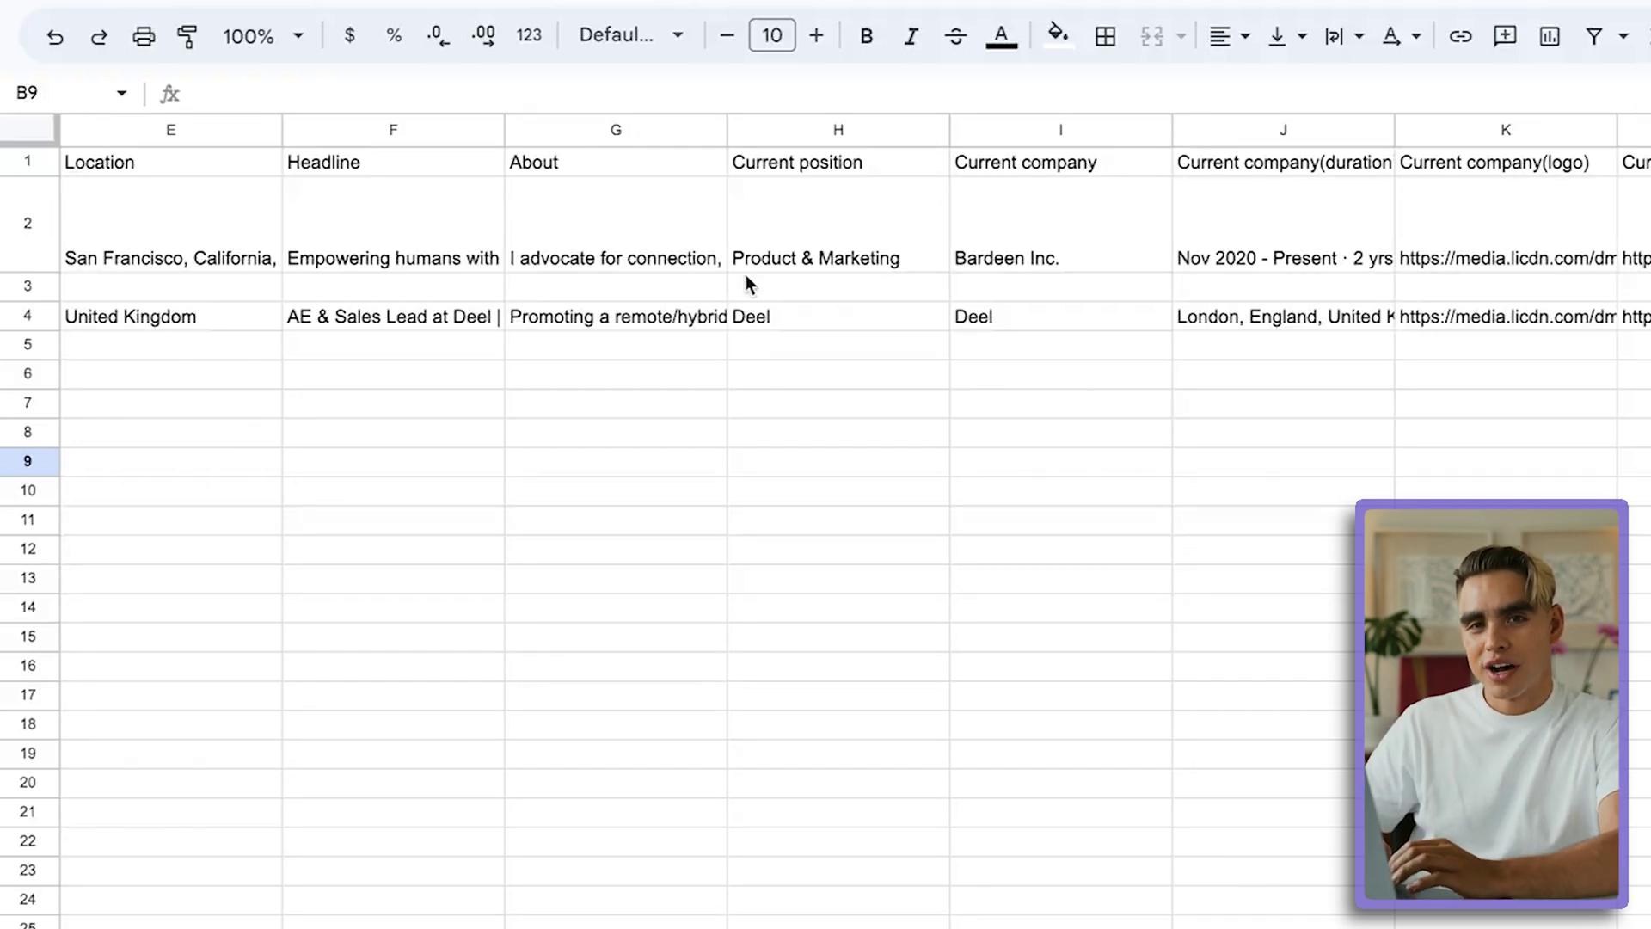
pyautogui.hscroll(10, 747, 275)
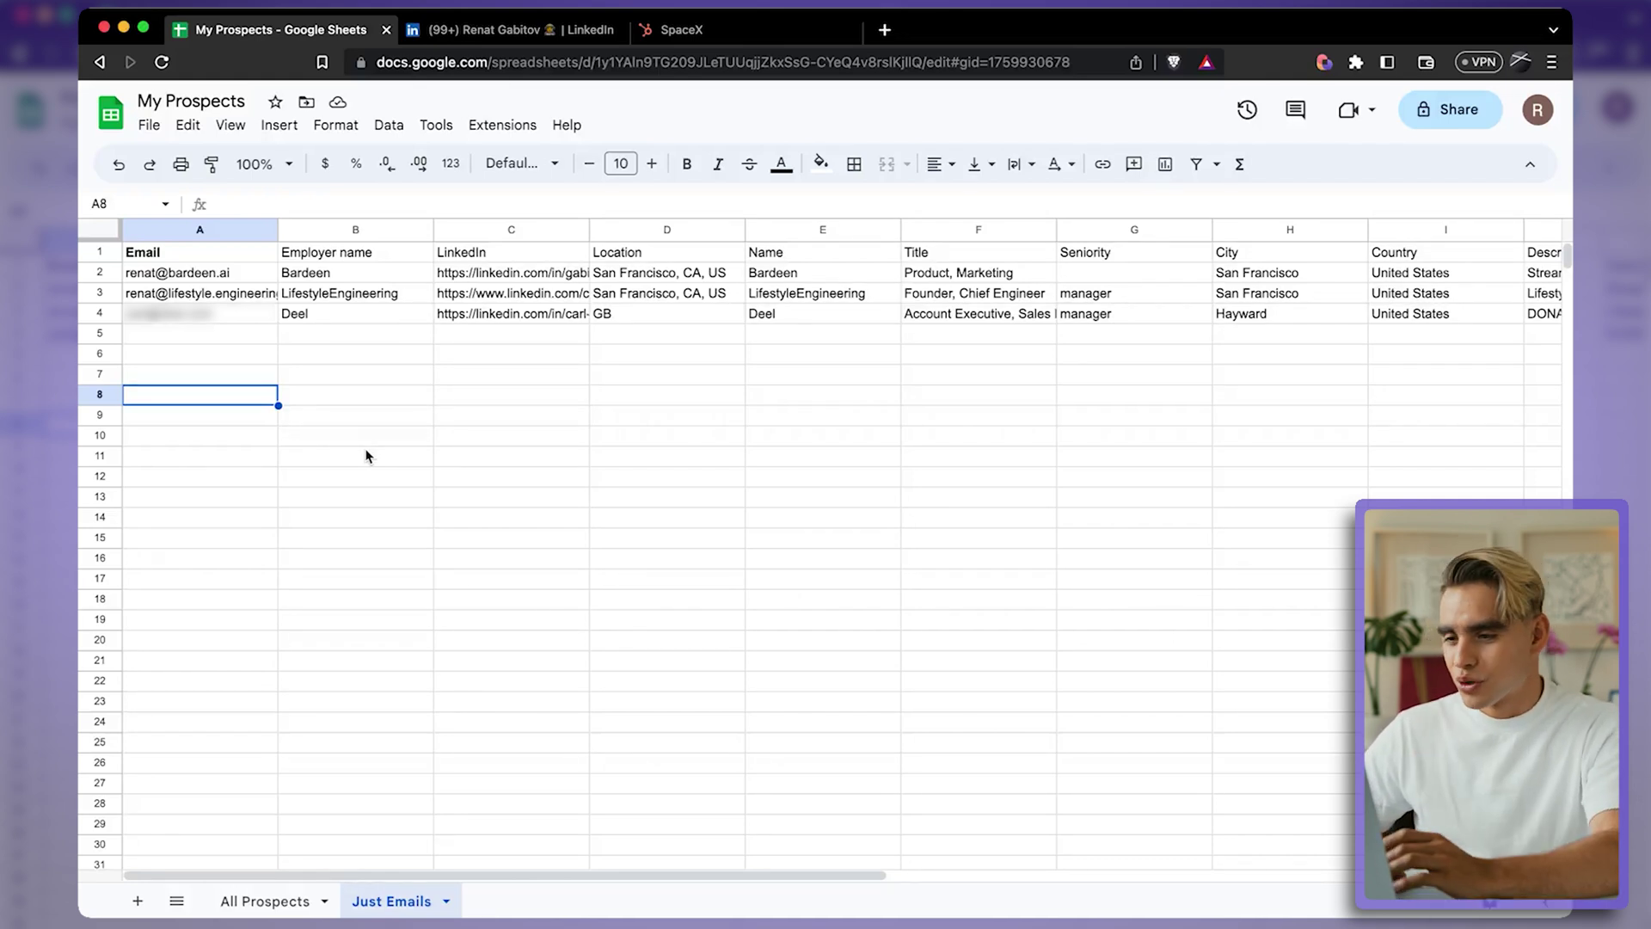
# Step: Run 'Create Draft Emails with AI' from the first prospect's email with a Bardeen-capabilities topic
pyautogui.click(245, 273)
pyautogui.click(1323, 62)
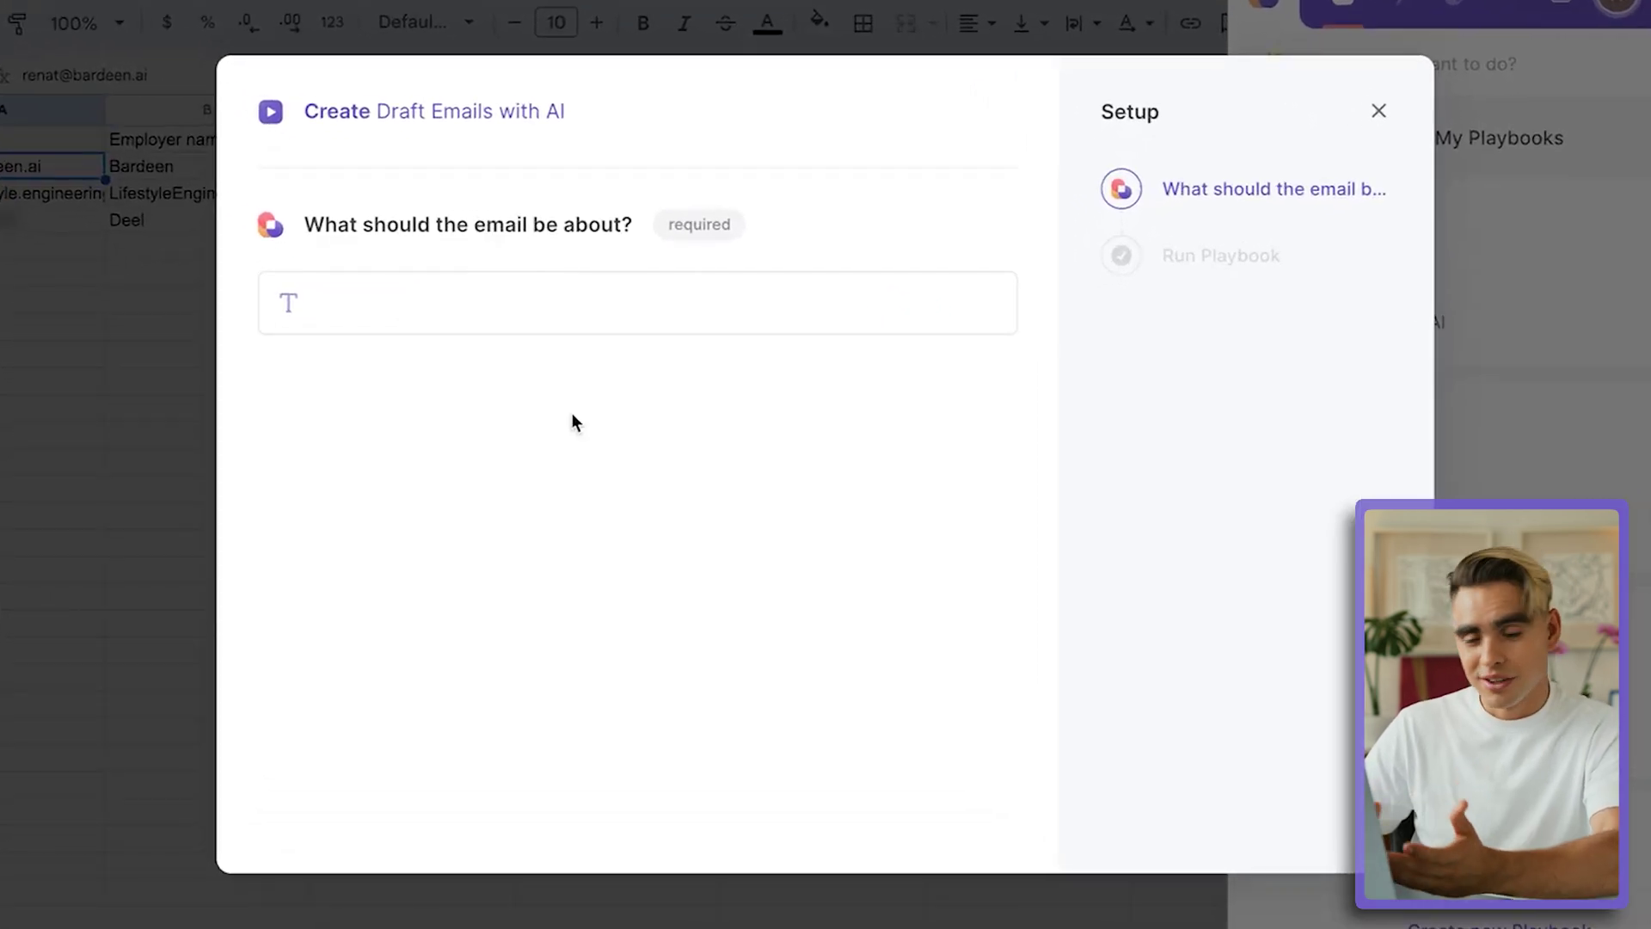
pyautogui.click(534, 296)
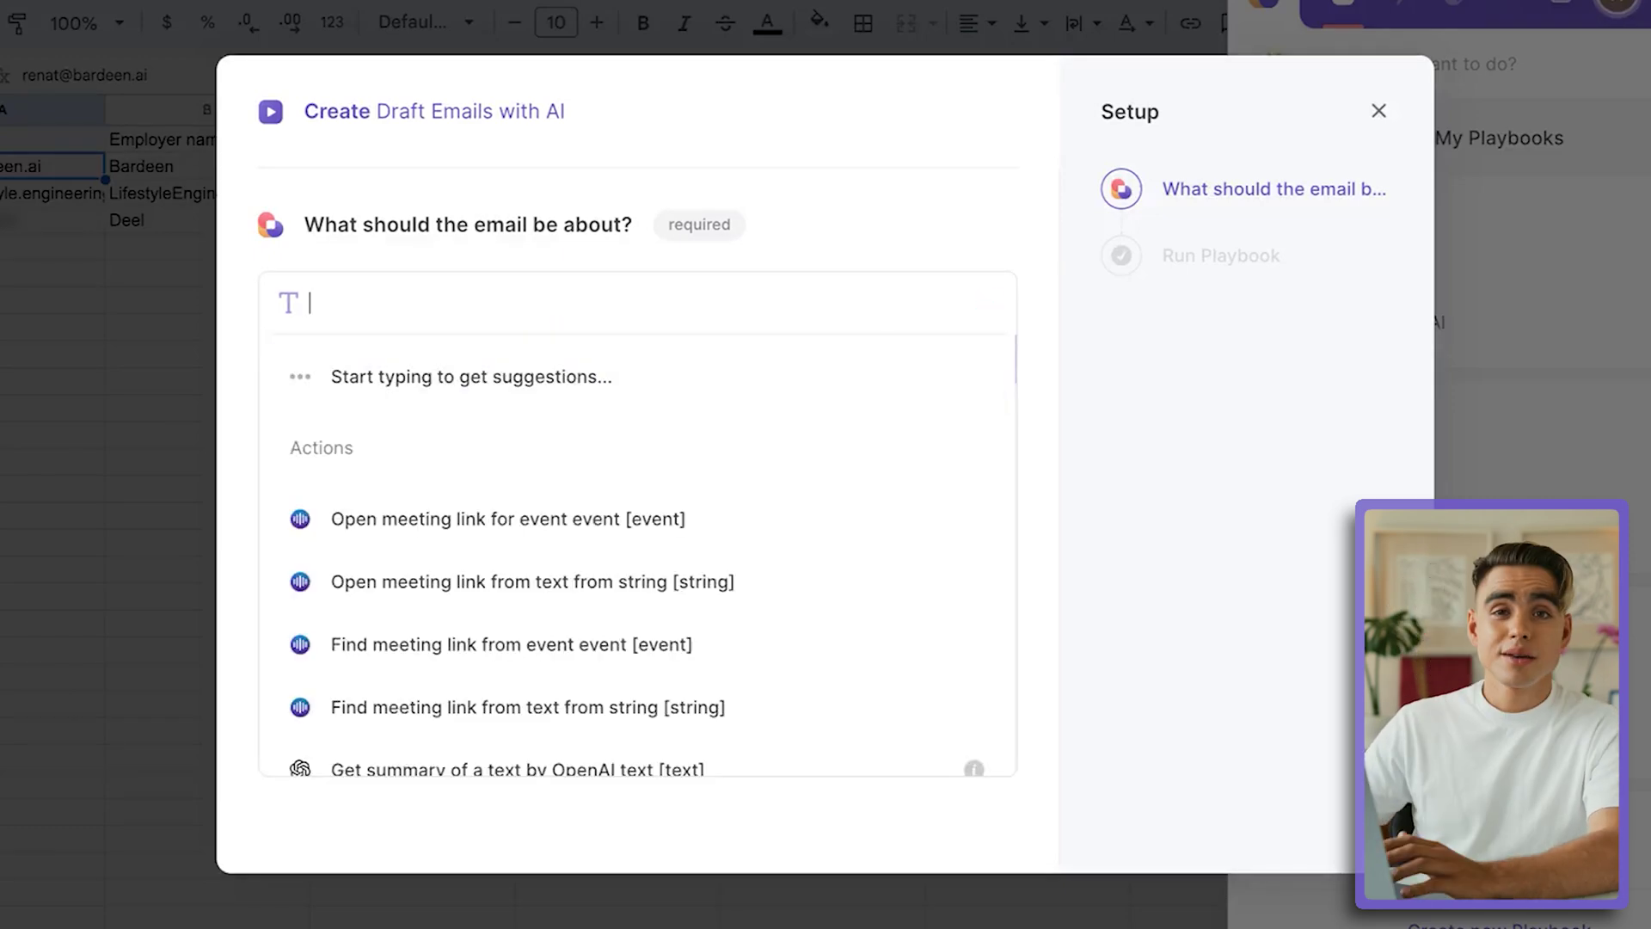
pyautogui.write('Show of')
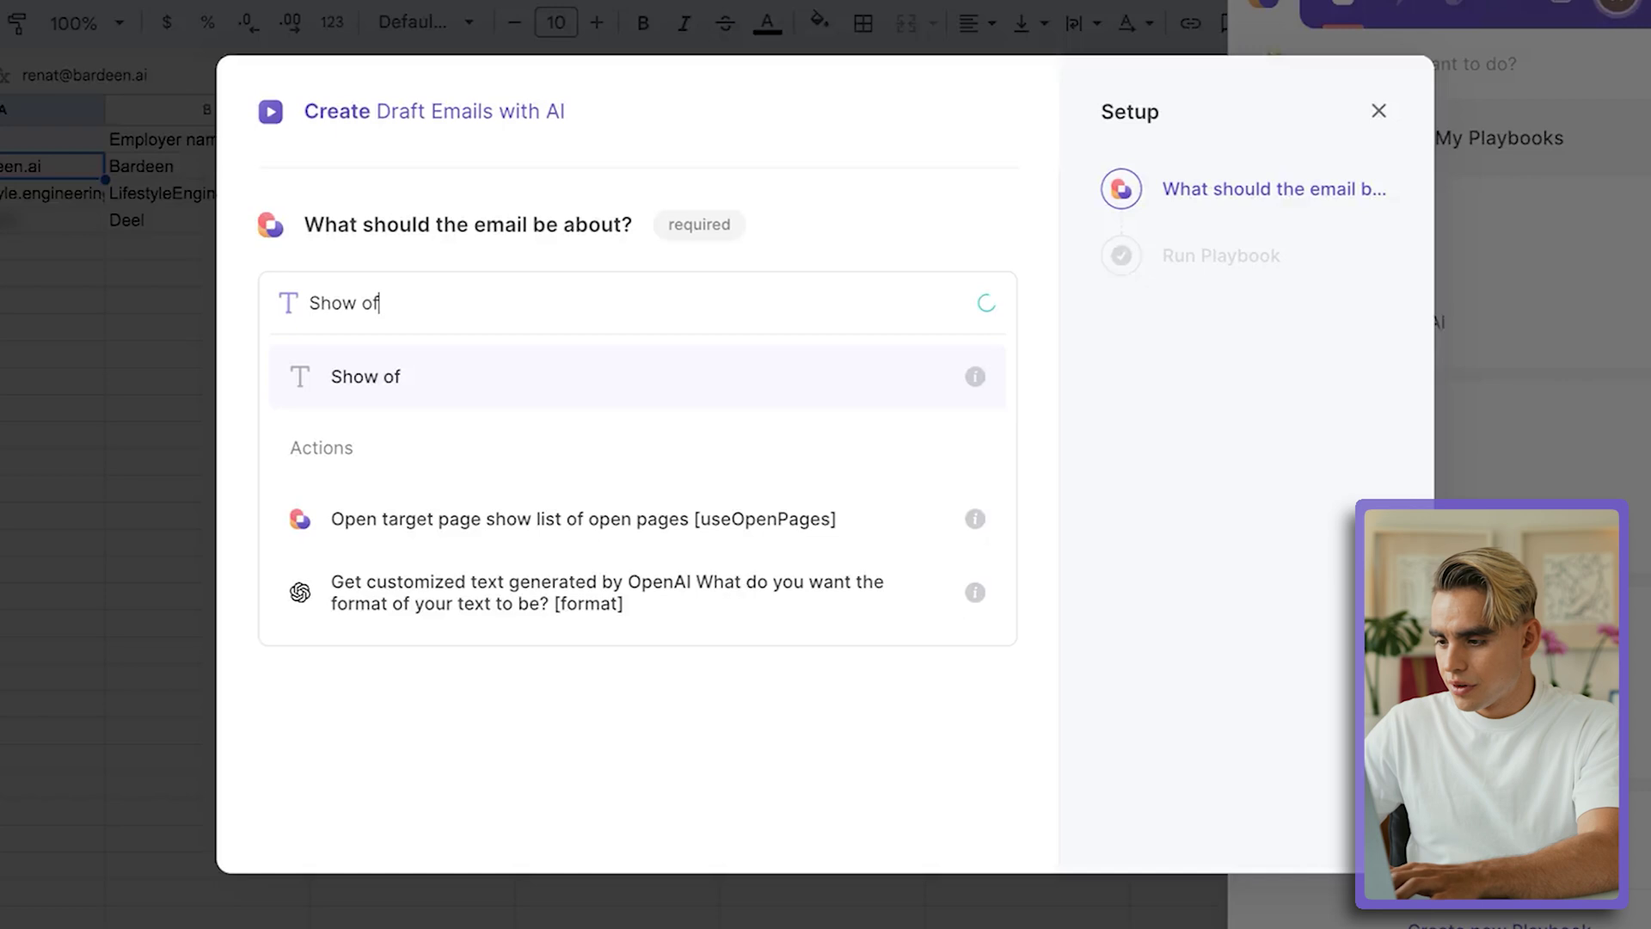
pyautogui.write('f capabilitis of the new workfl')
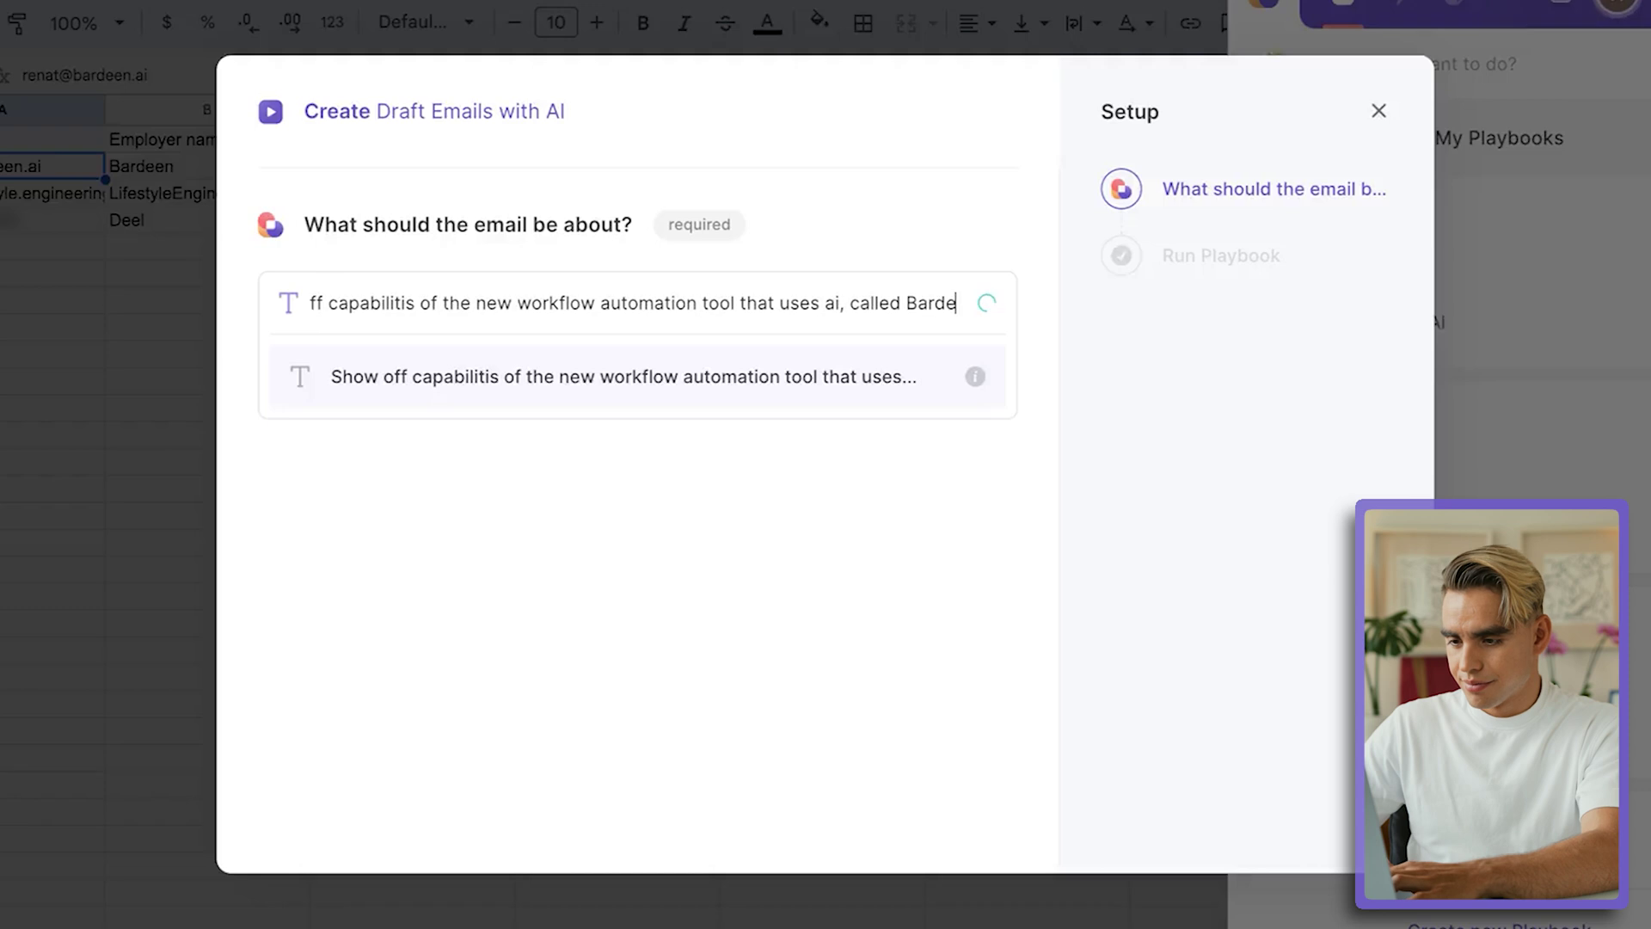
pyautogui.press('Return')
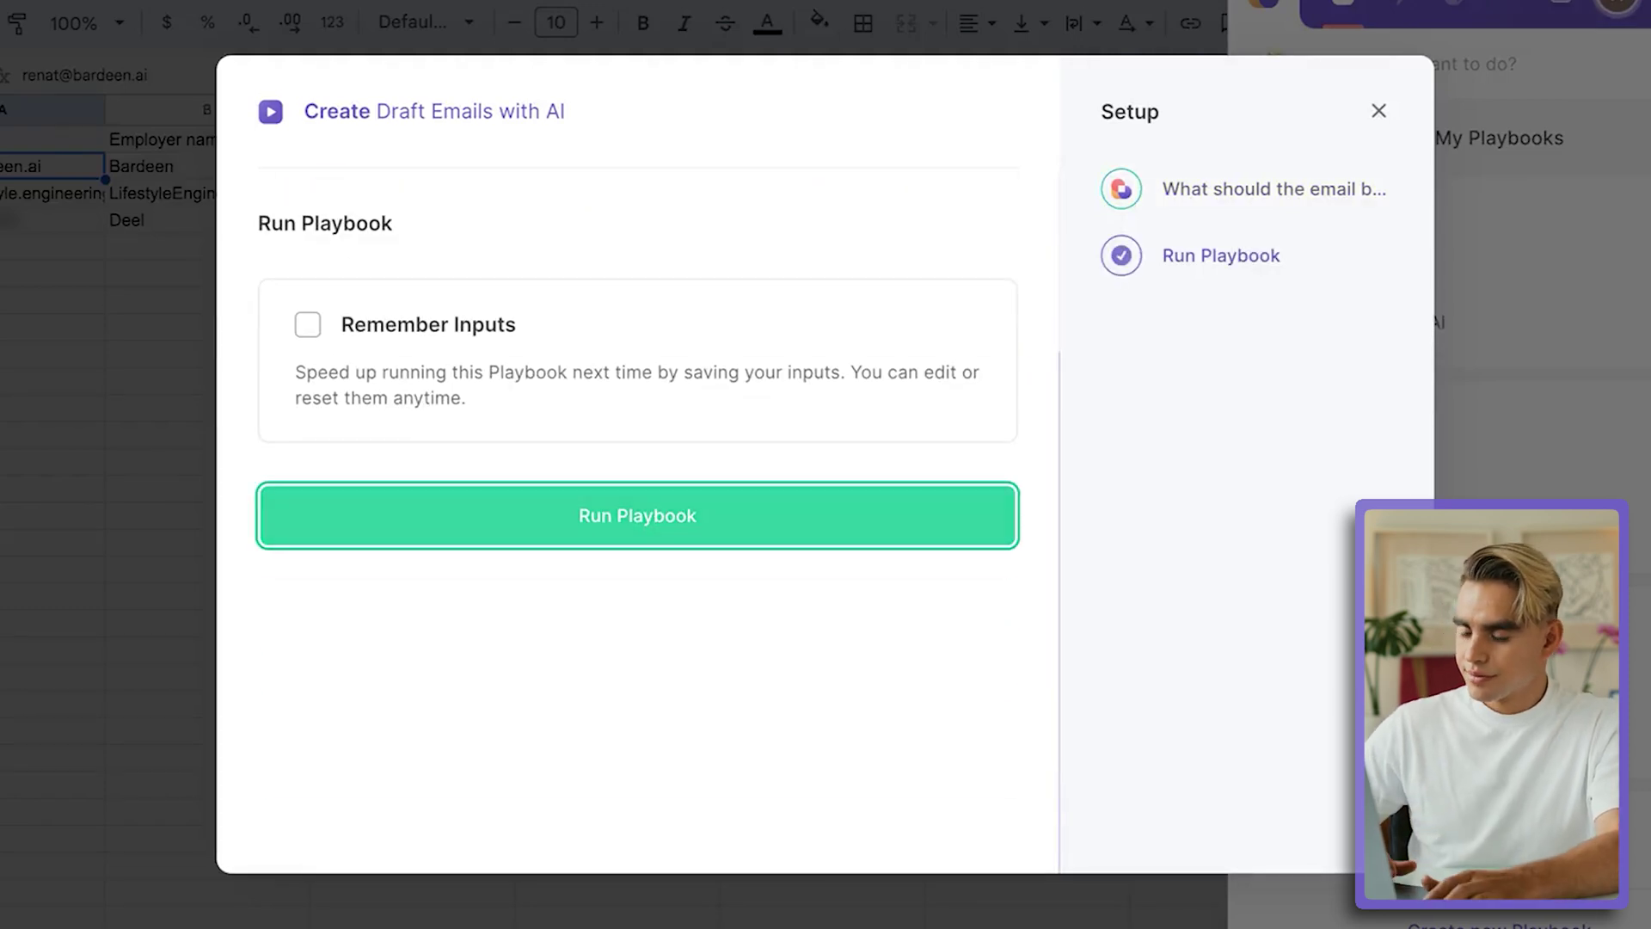
pyautogui.click(608, 535)
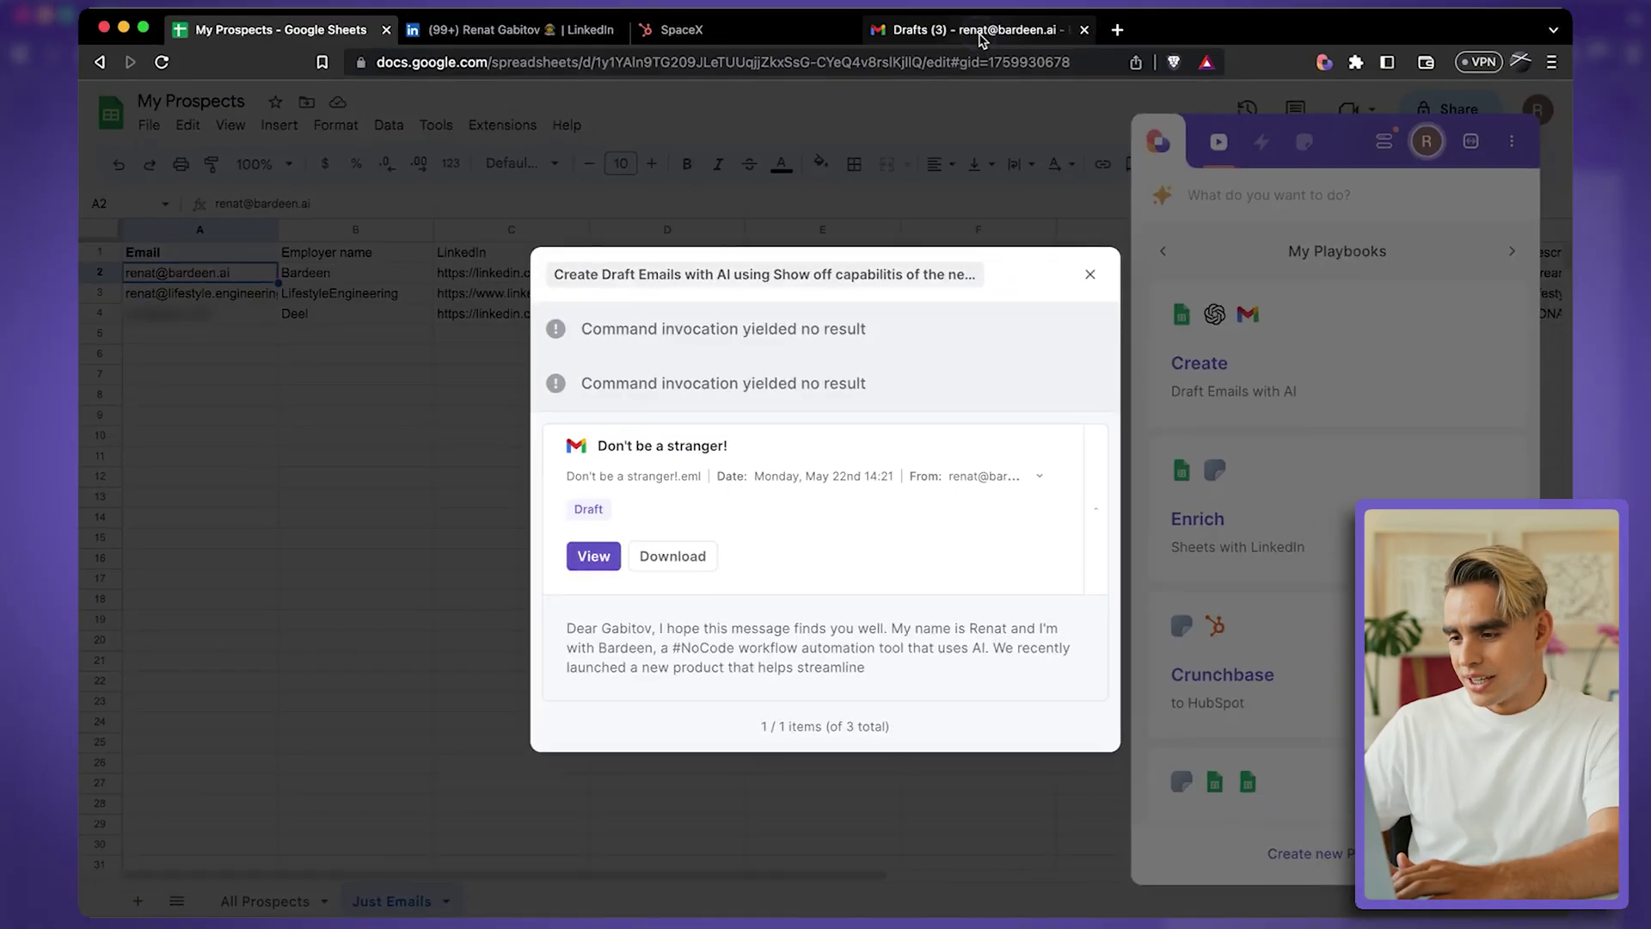
# Step: In Gmail Drafts, select all three drafts and open the first 'Don't be a stranger!' email
pyautogui.click(979, 40)
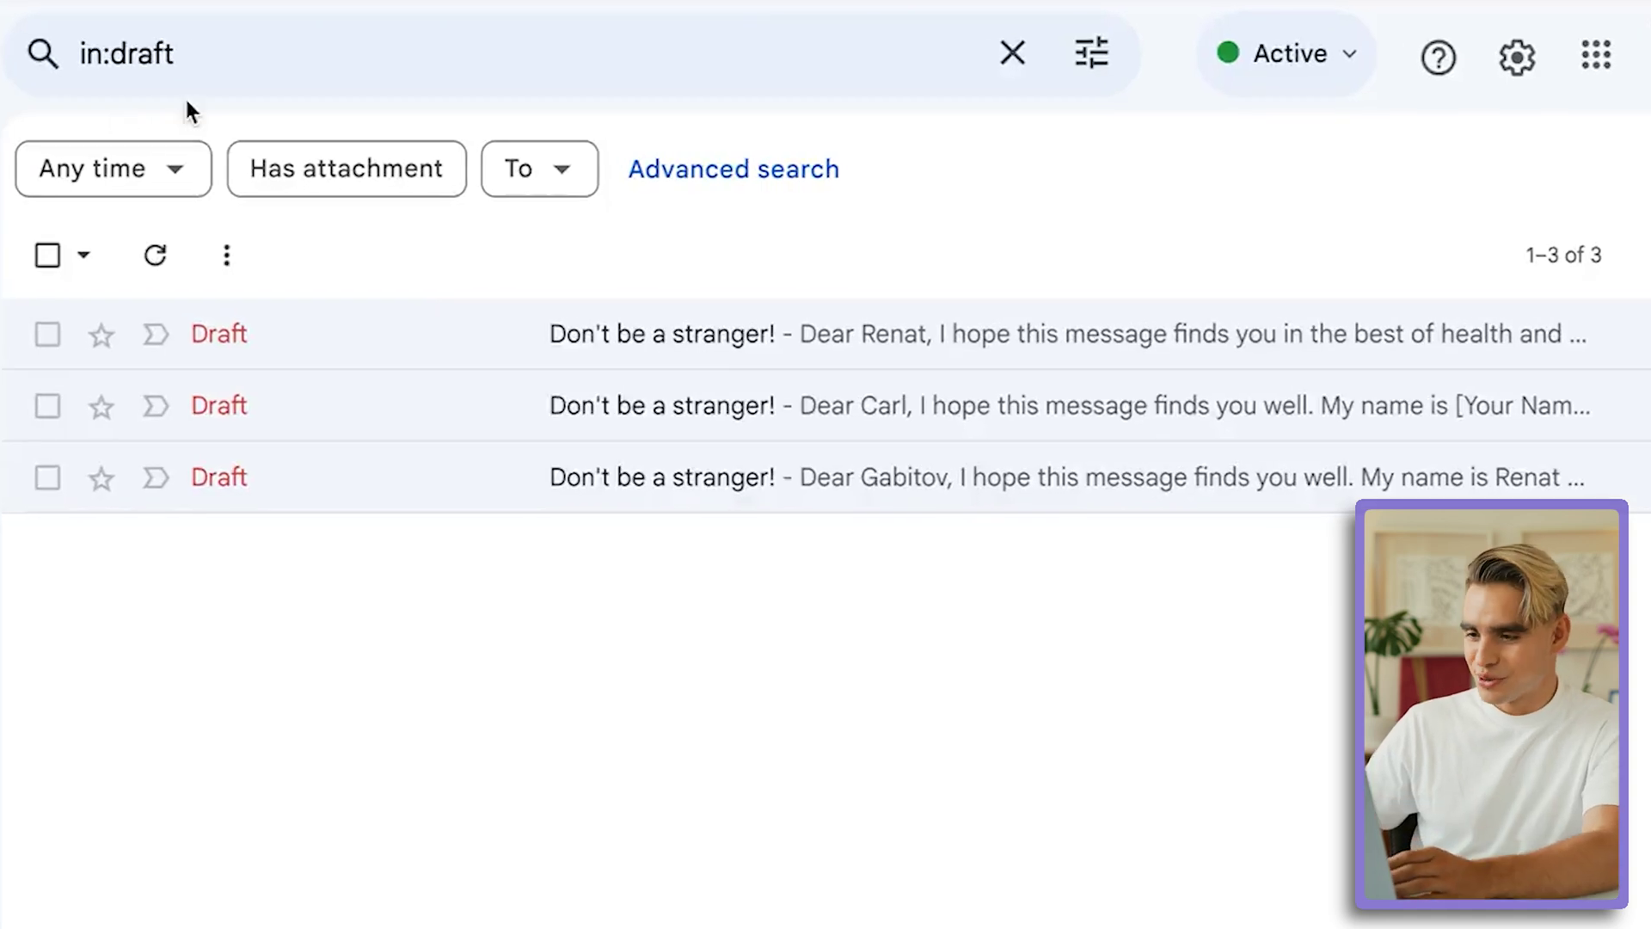
pyautogui.click(47, 255)
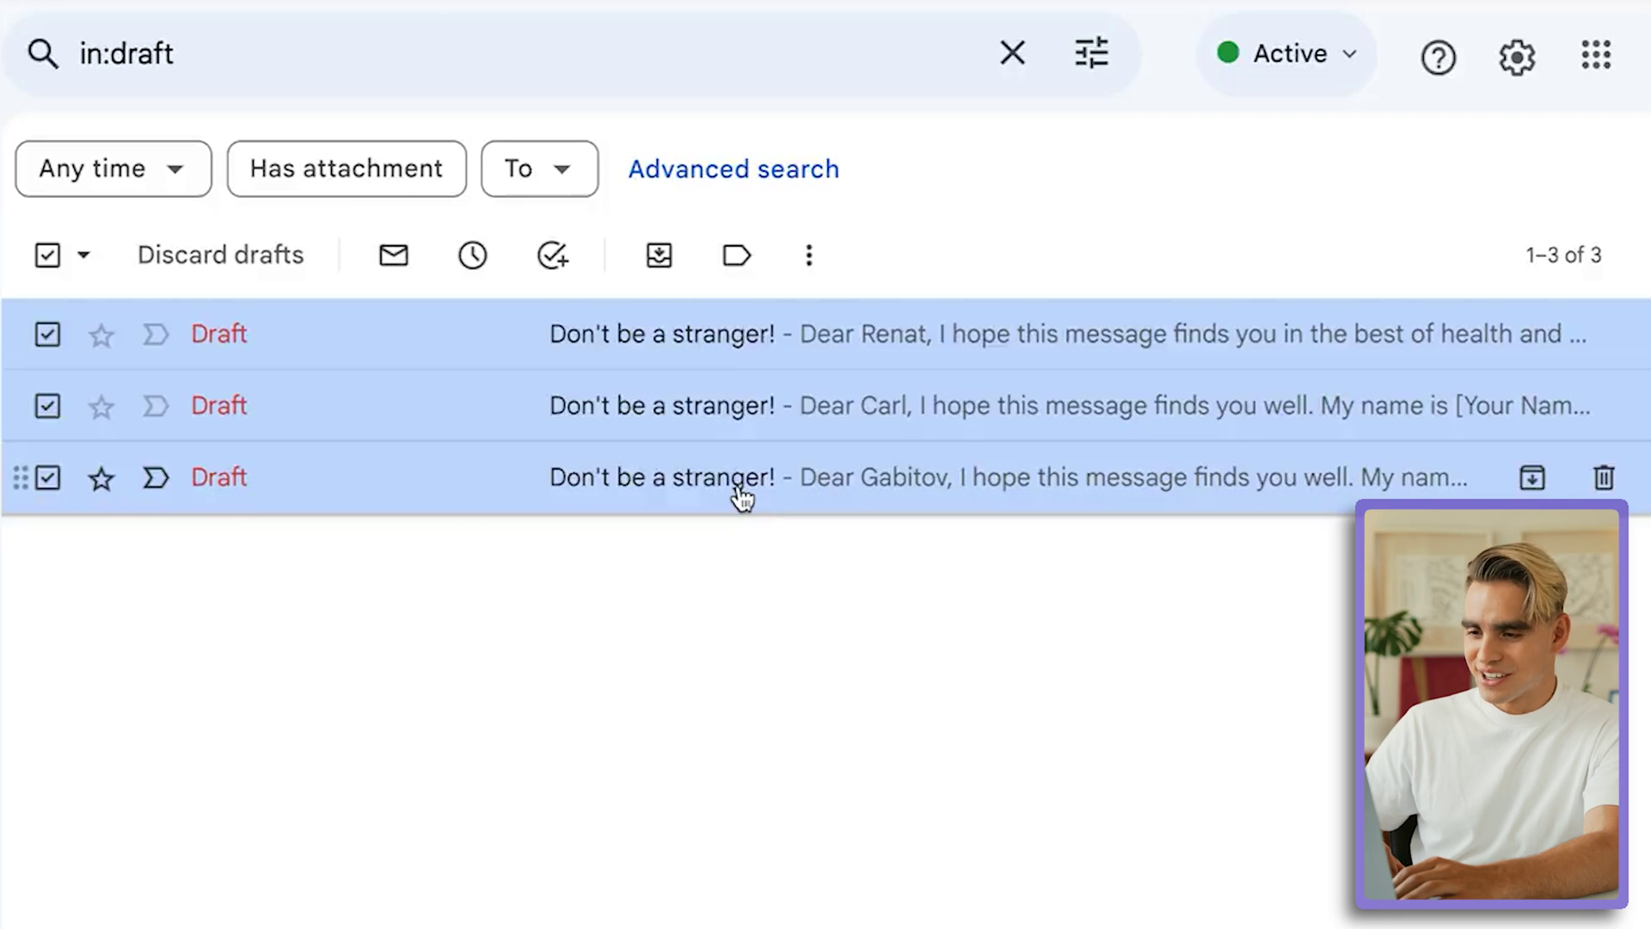
pyautogui.click(704, 334)
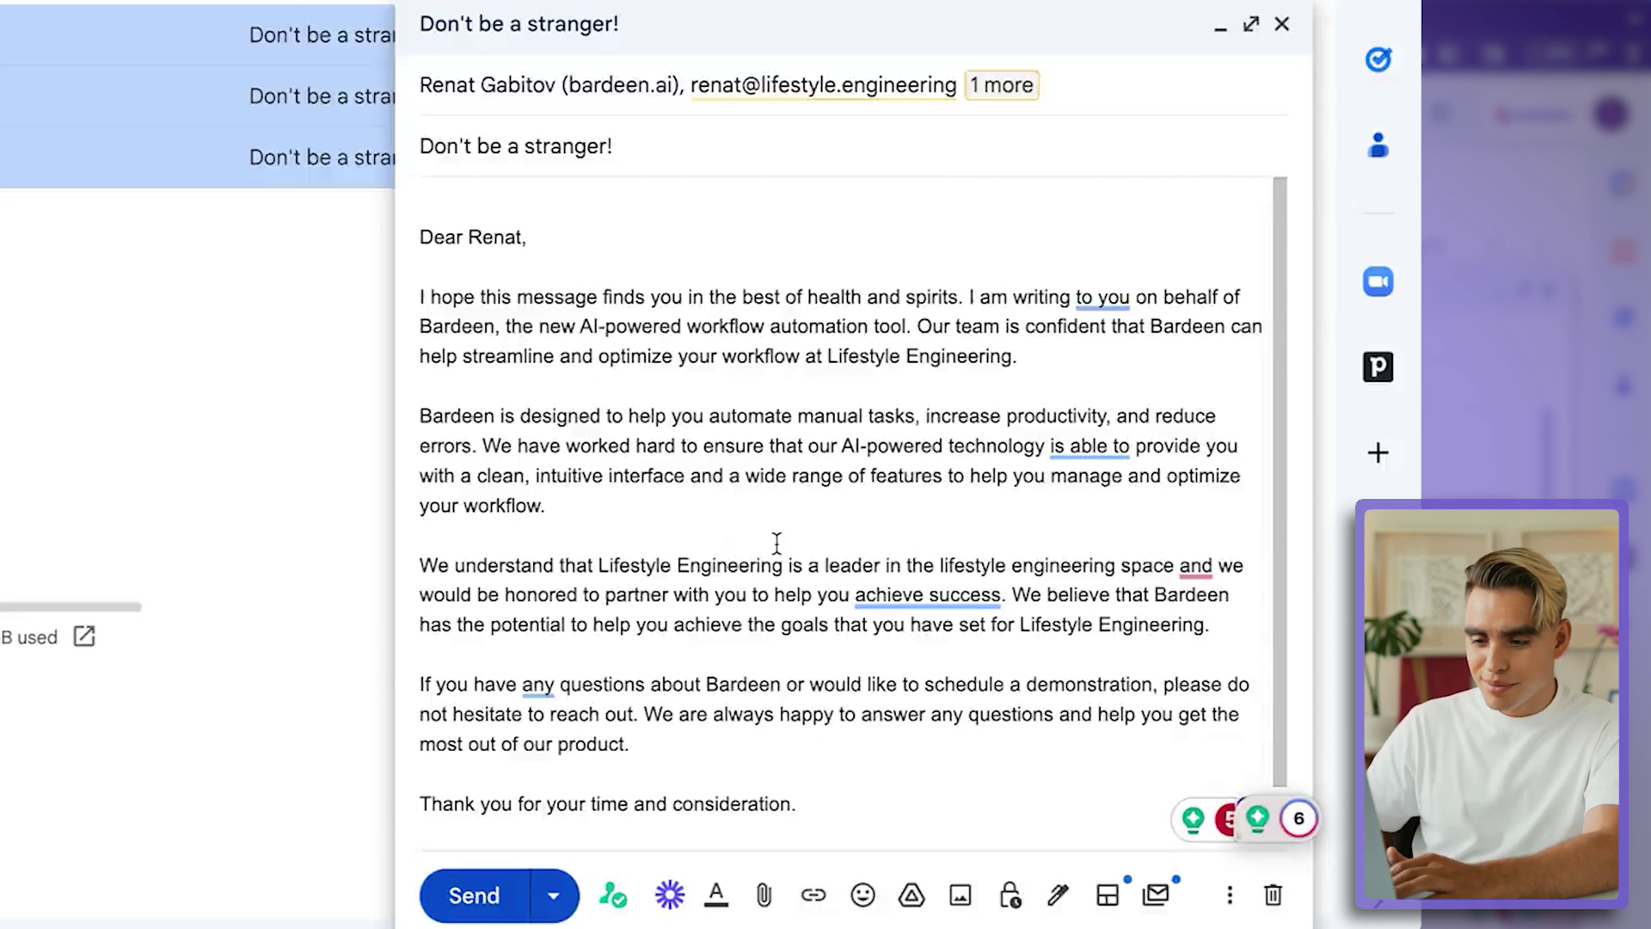
pyautogui.moveTo(787, 568); pyautogui.dragTo(590, 570)
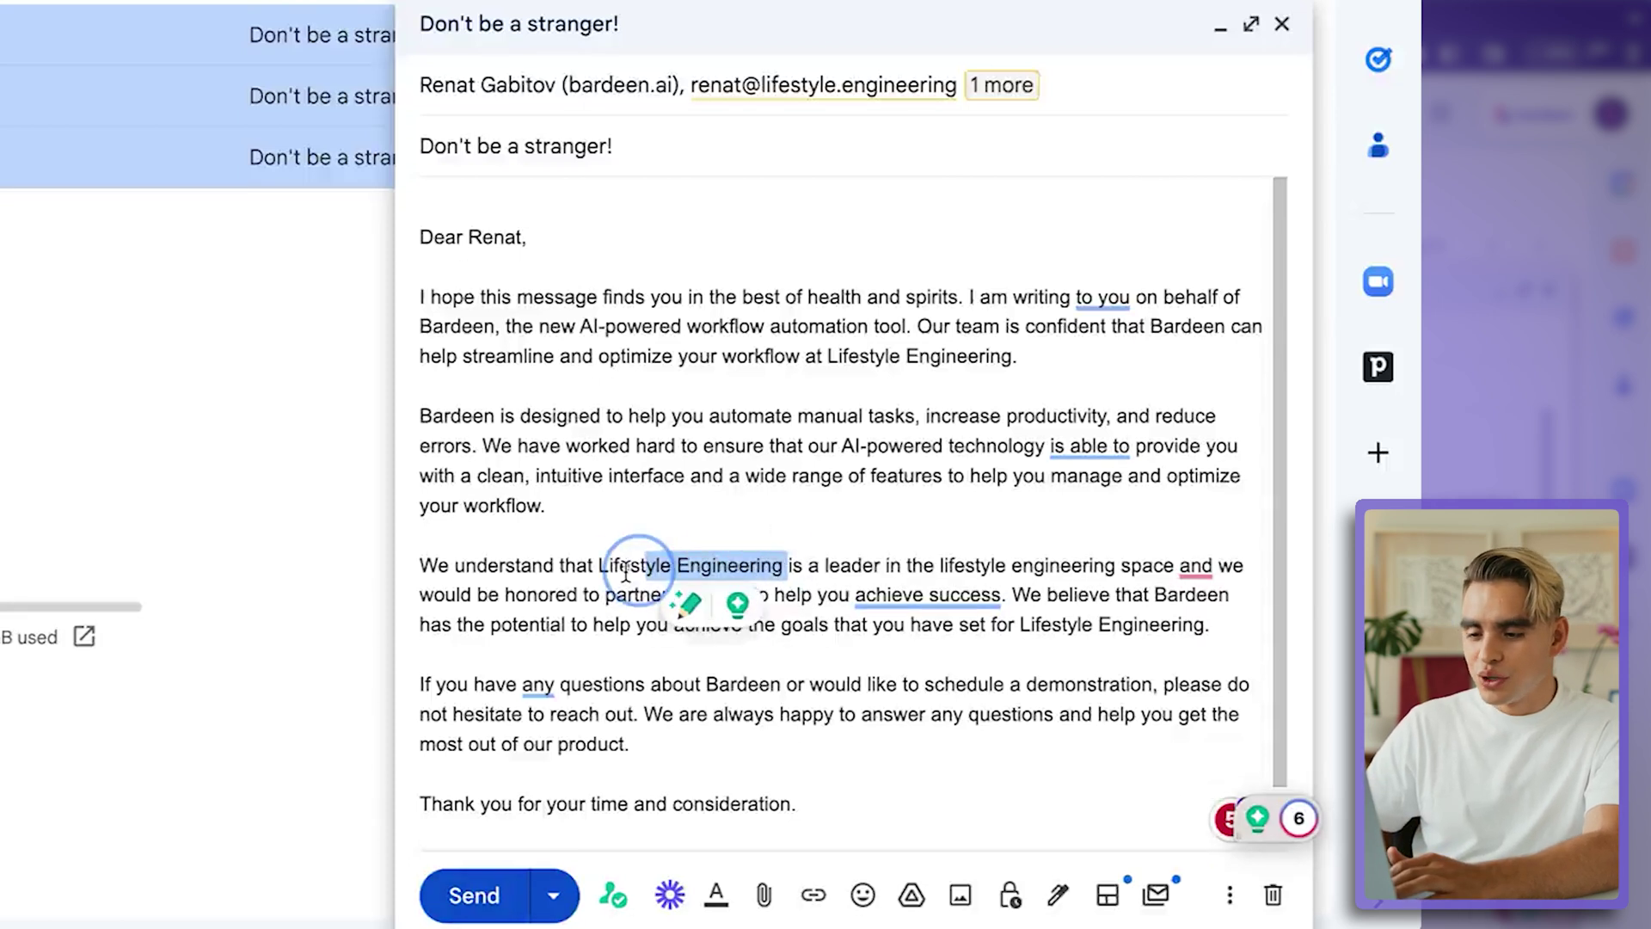
pyautogui.click(603, 512)
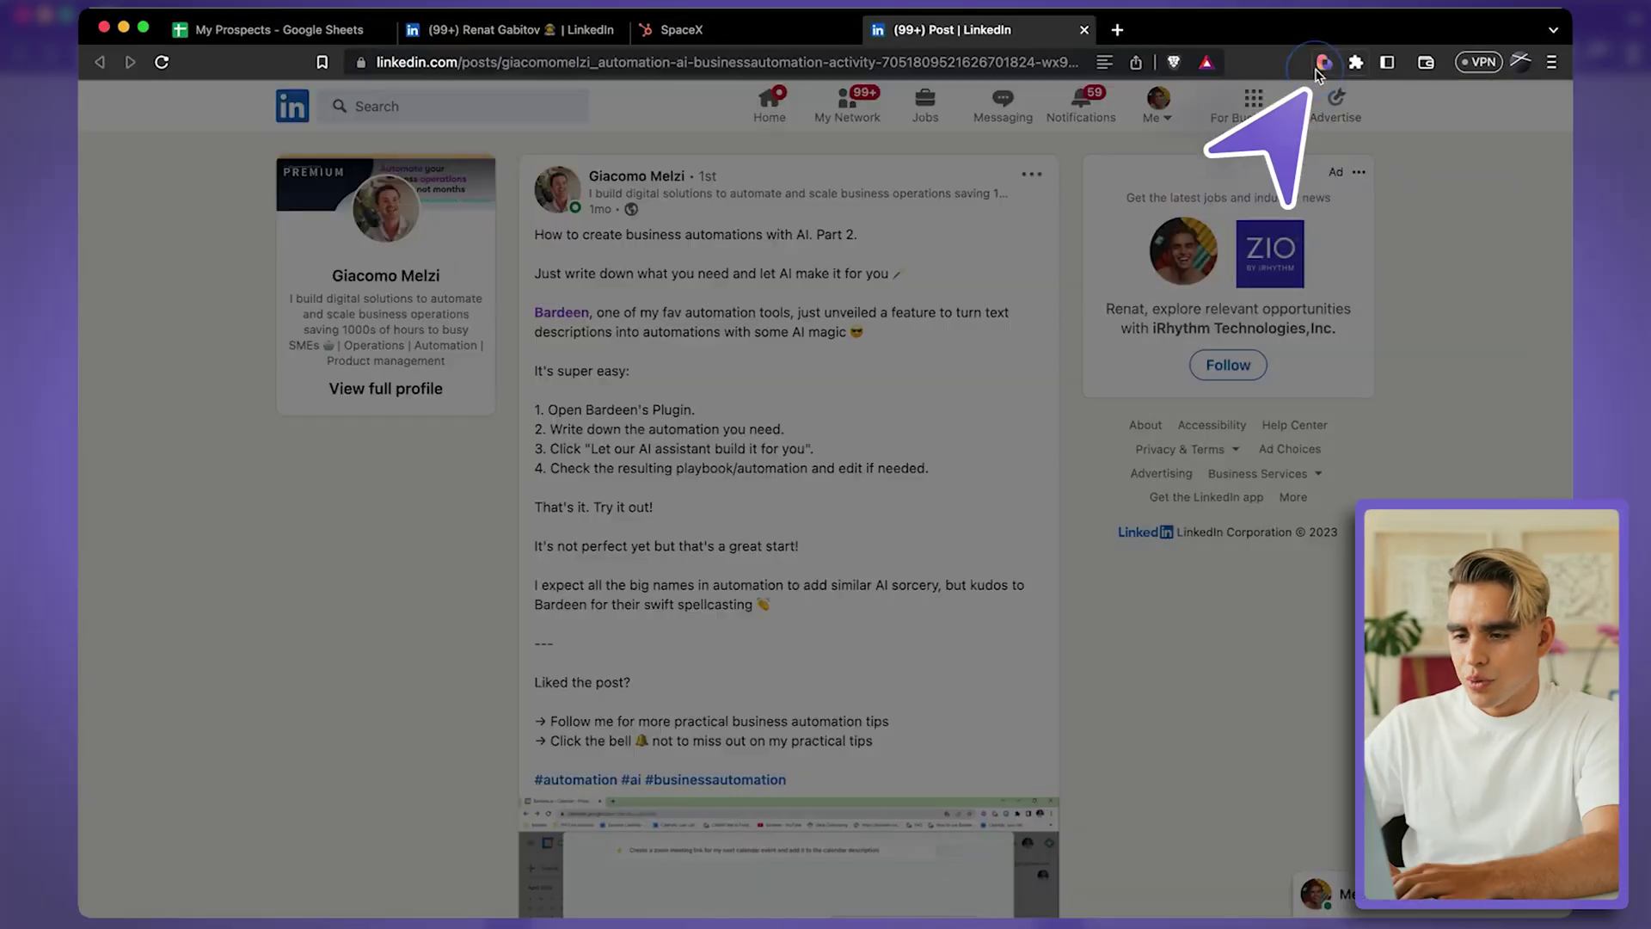
# Step: Run the LinkedIn-post outreach email playbook with a collaboration prompt and view the draft in Gmail
pyautogui.click(1321, 65)
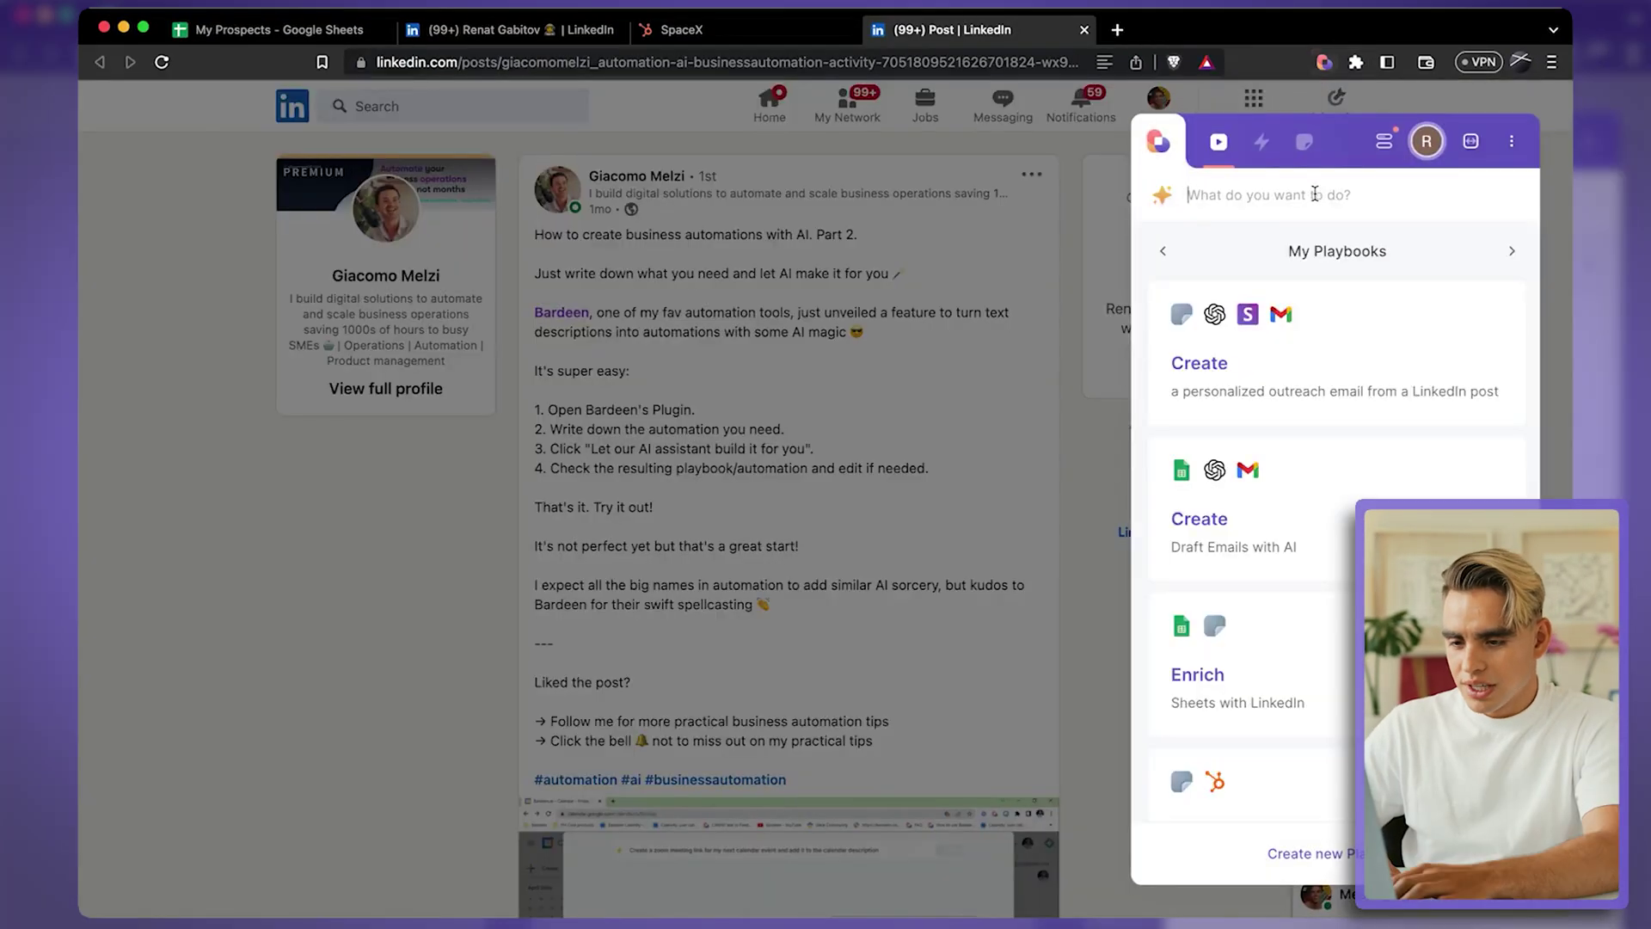
pyautogui.click(1402, 346)
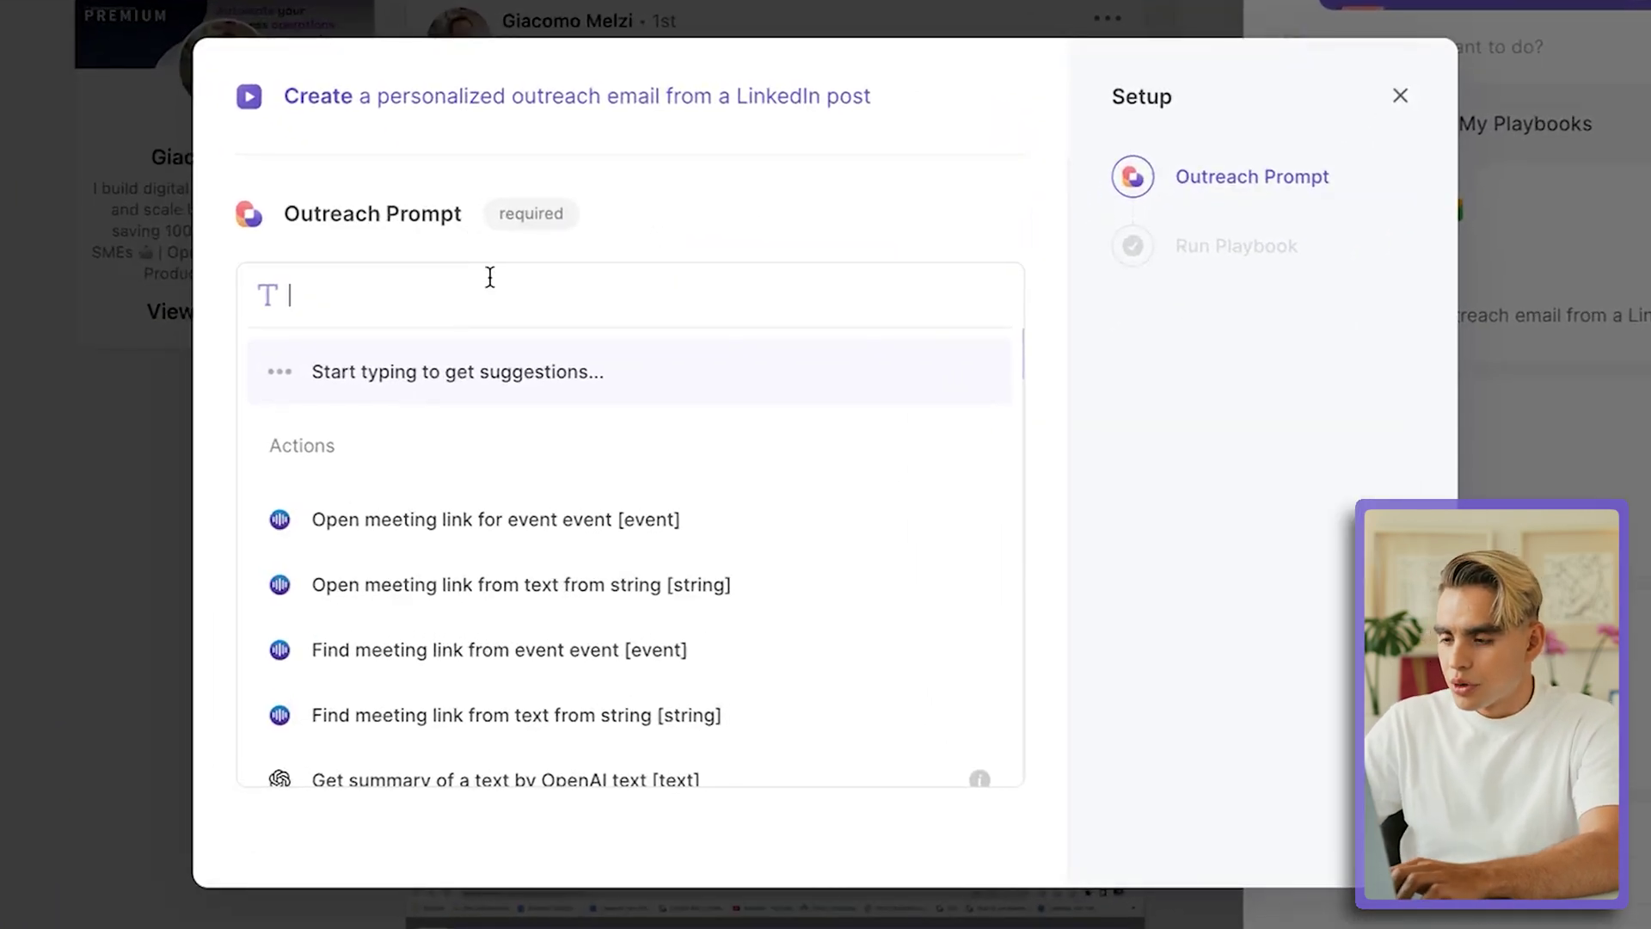
pyautogui.write("I'd love to collaborate on a LinkedIn post with you.")
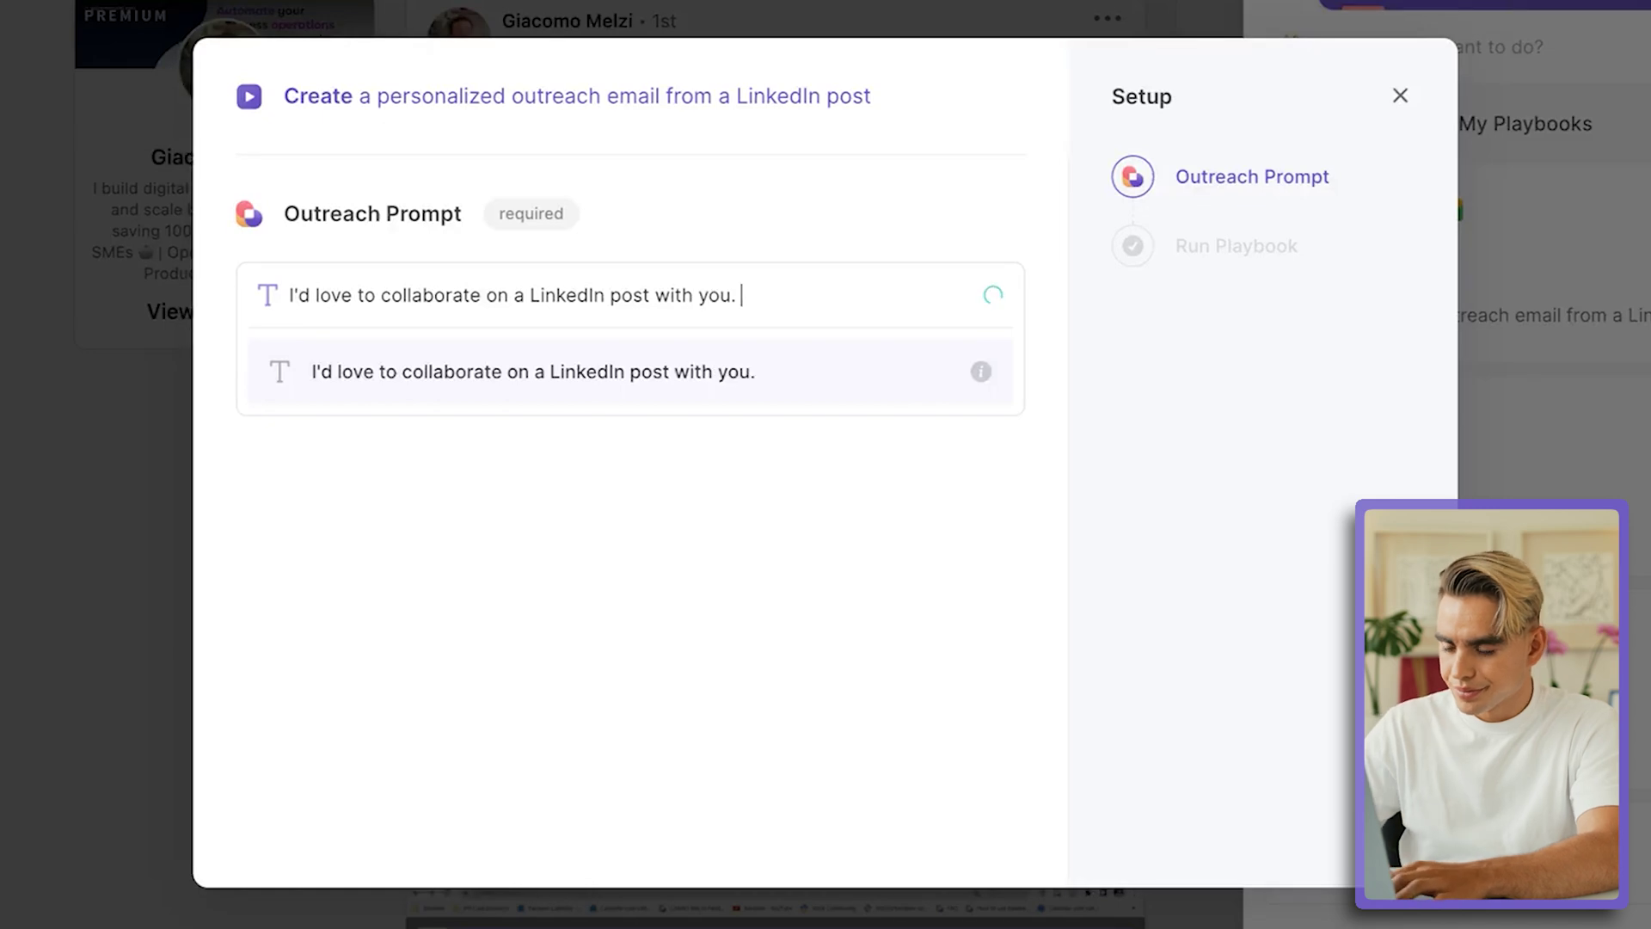
pyautogui.press('Return')
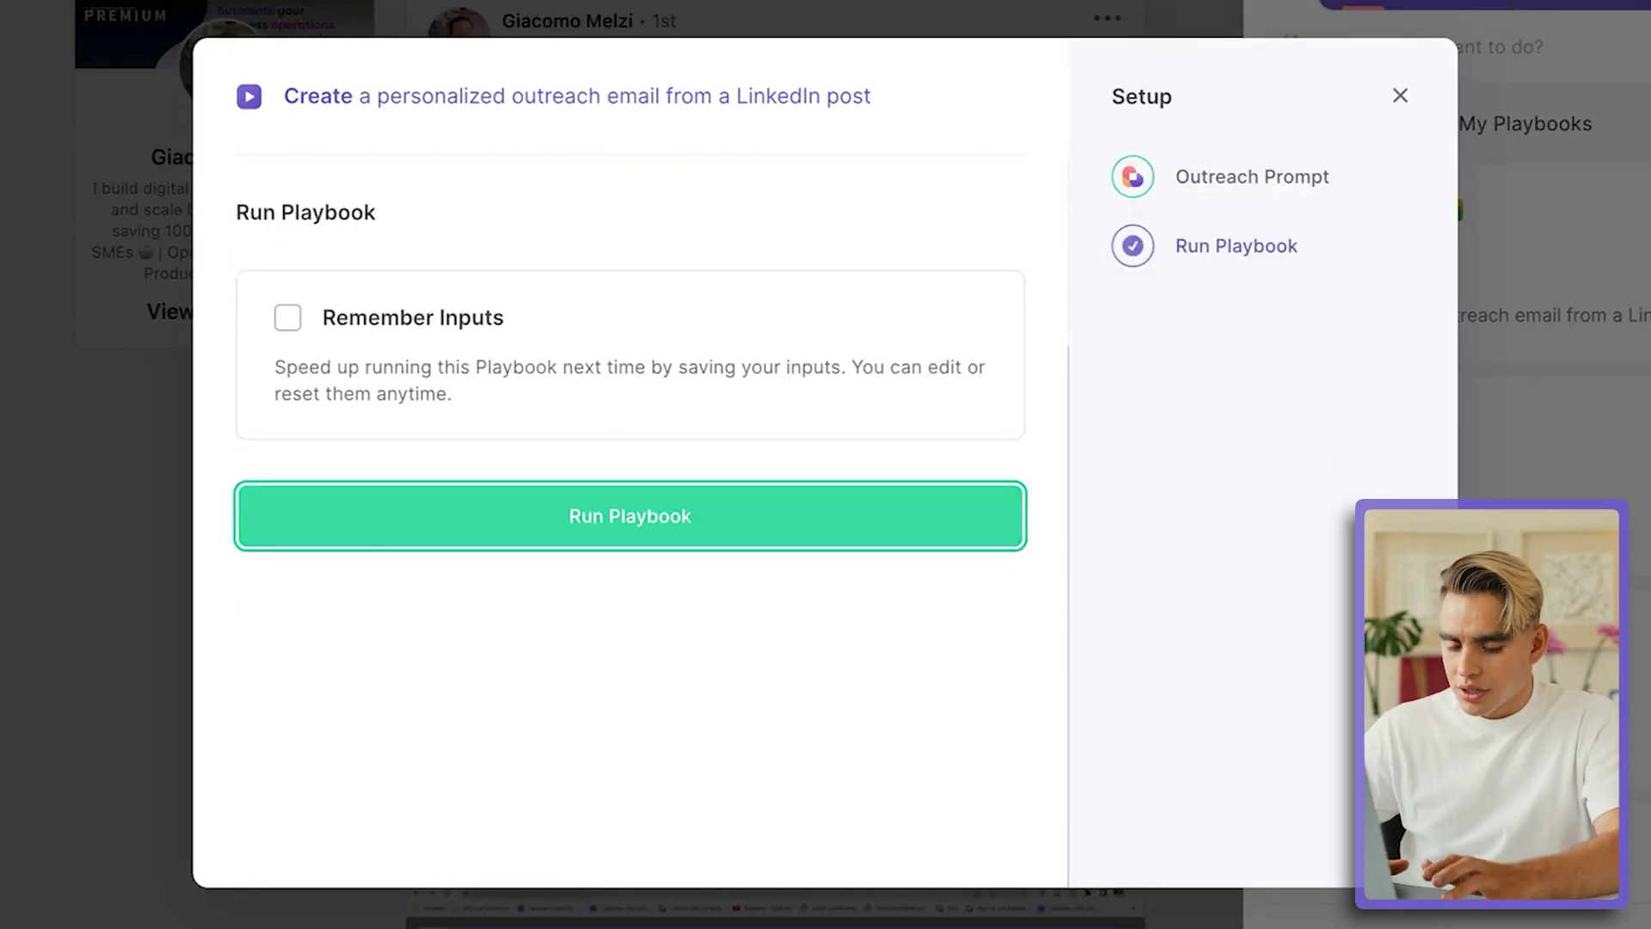
pyautogui.click(604, 516)
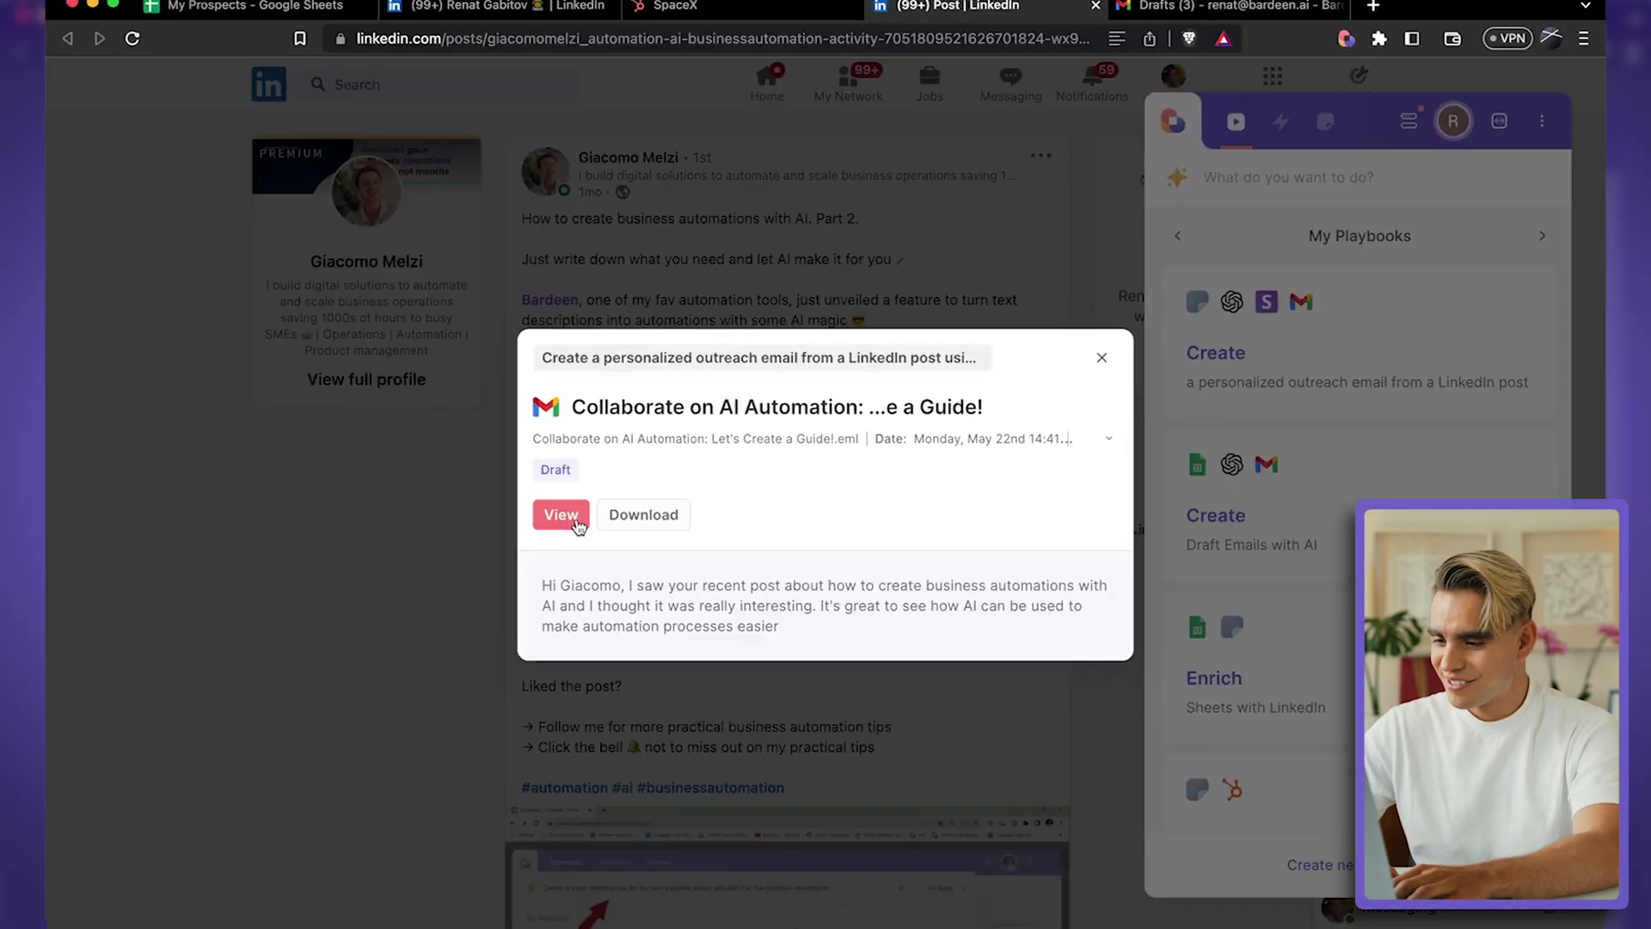
pyautogui.click(562, 515)
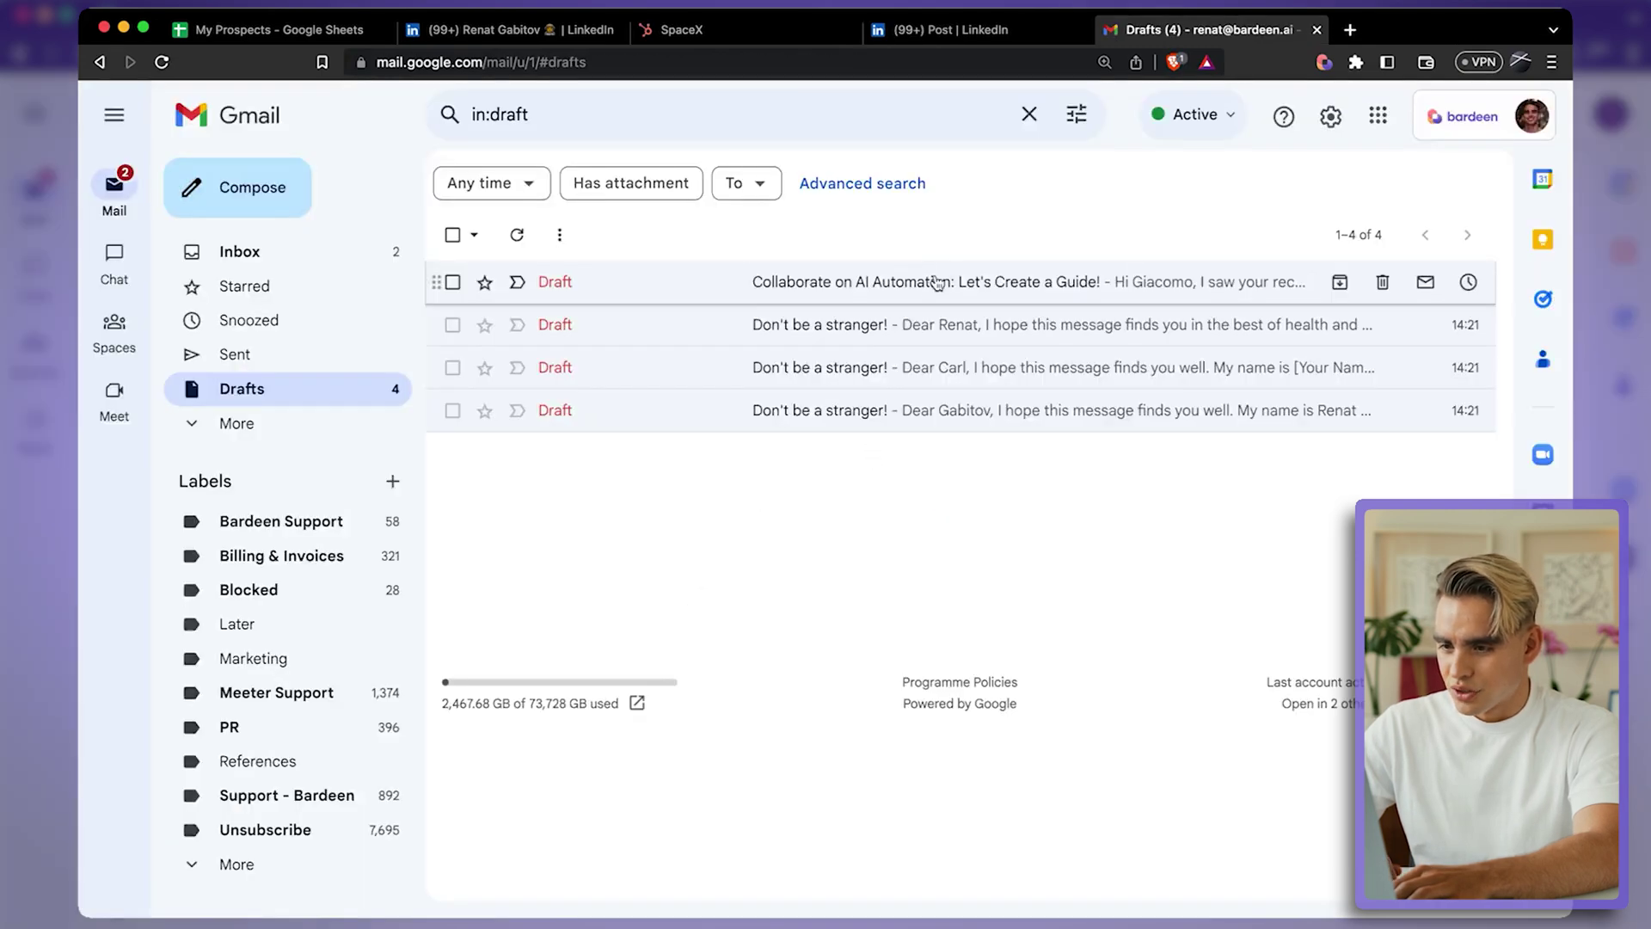
# Step: Review the 'Collaborate on AI Automation' draft and its Grammarly comma suggestion, then go to bardeen.ai
pyautogui.click(928, 281)
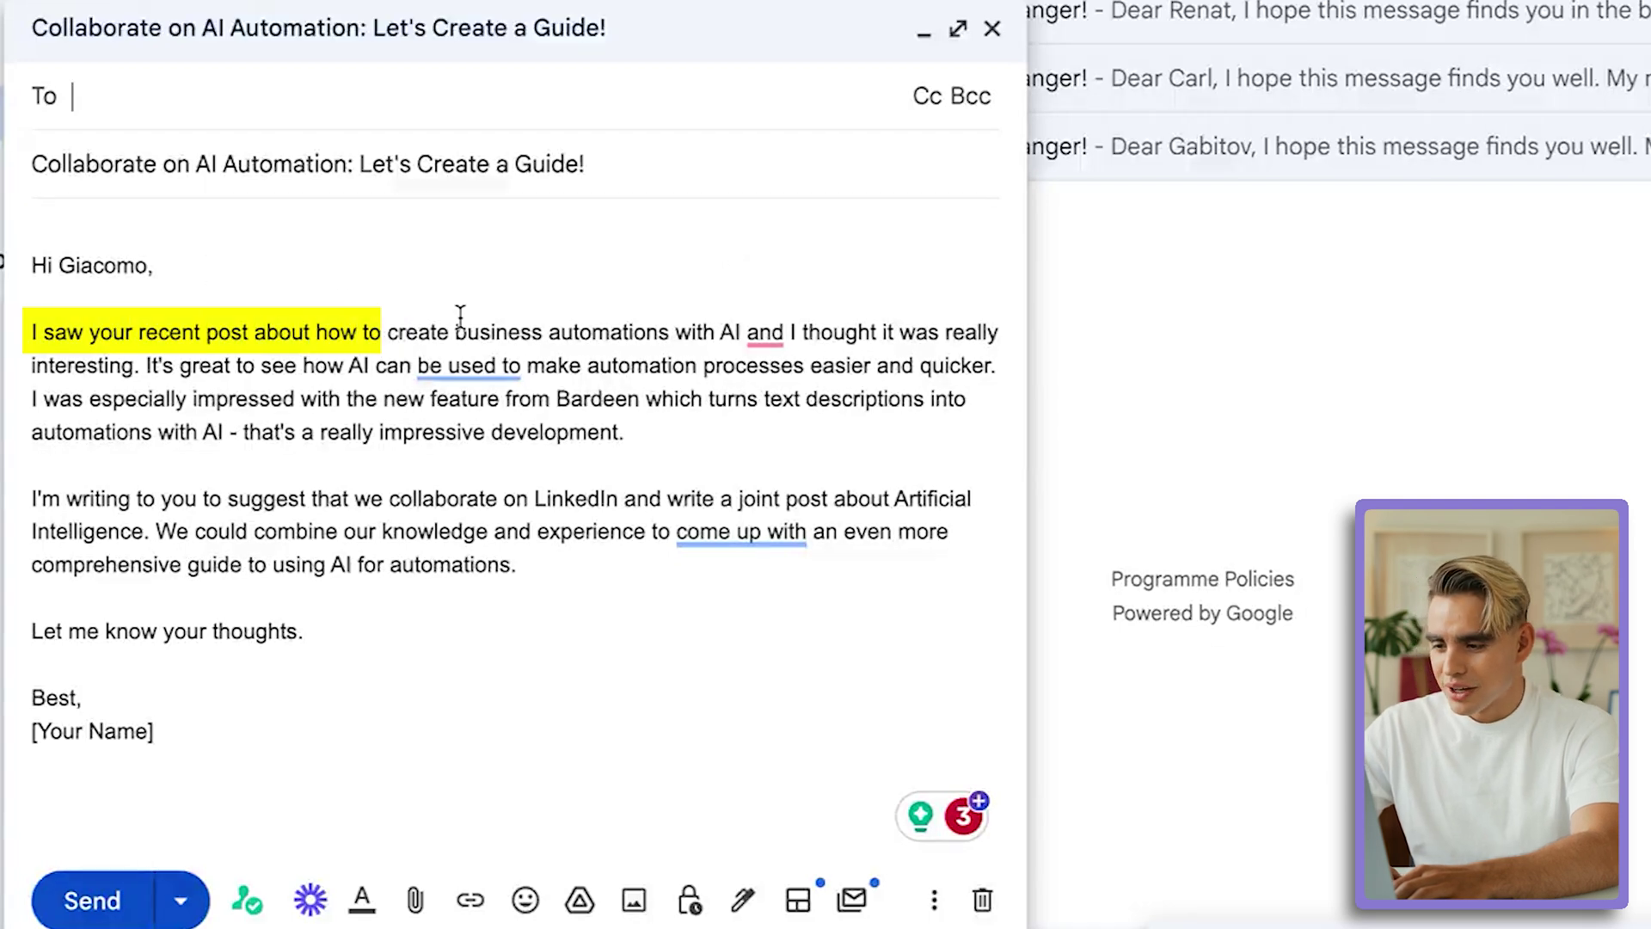
pyautogui.click(767, 333)
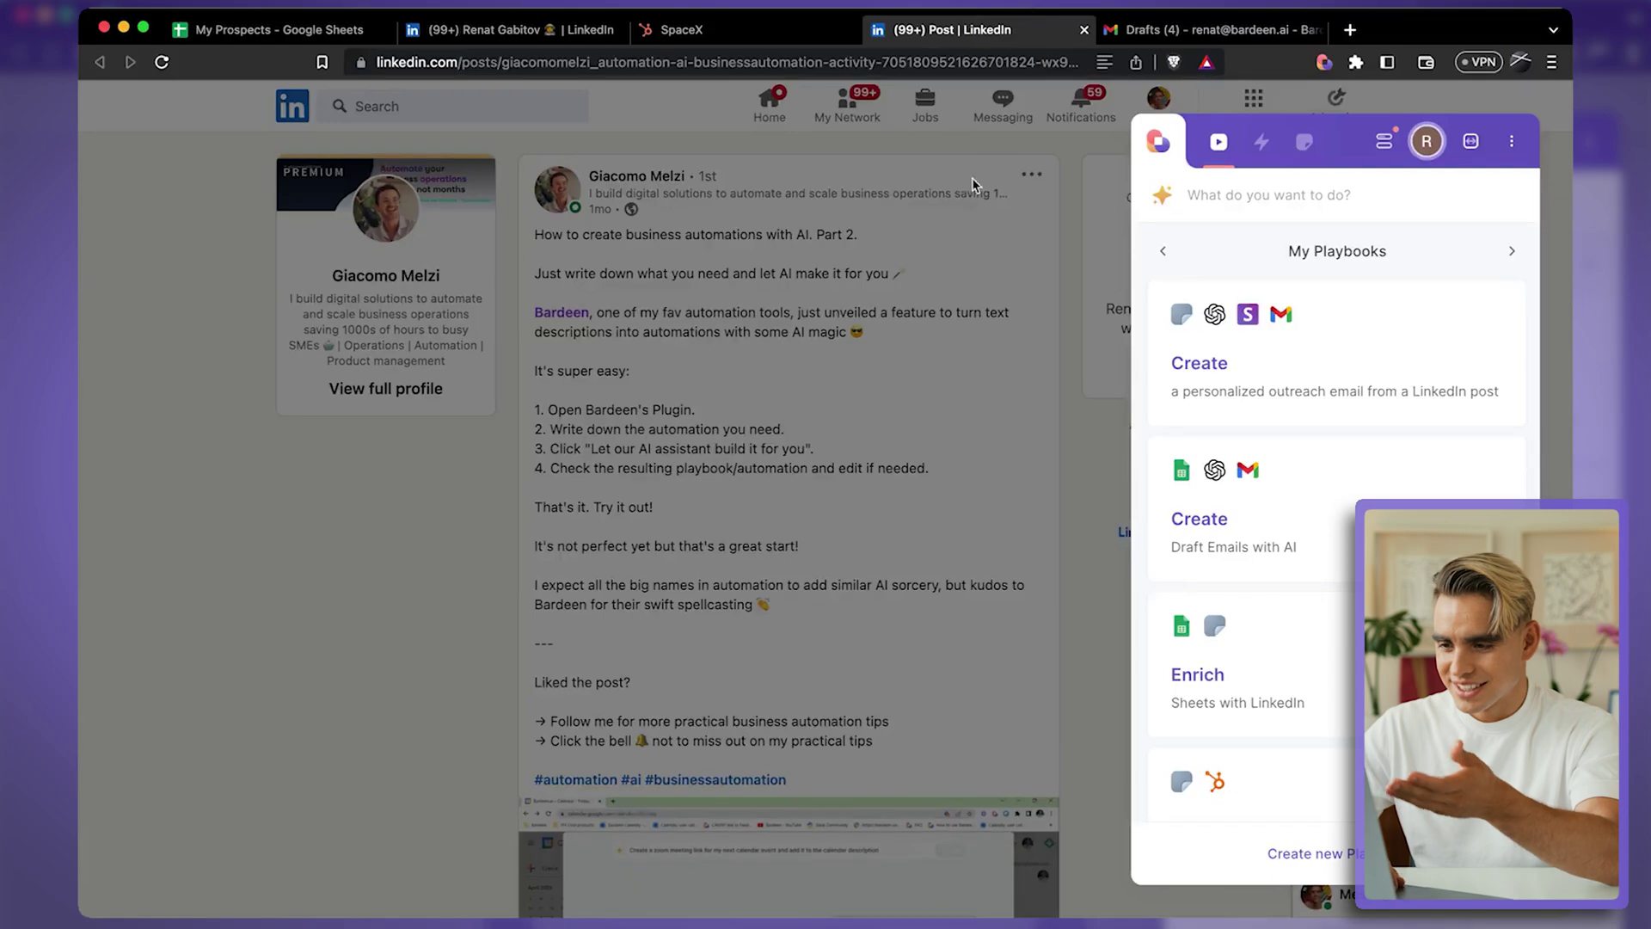
pyautogui.click(973, 184)
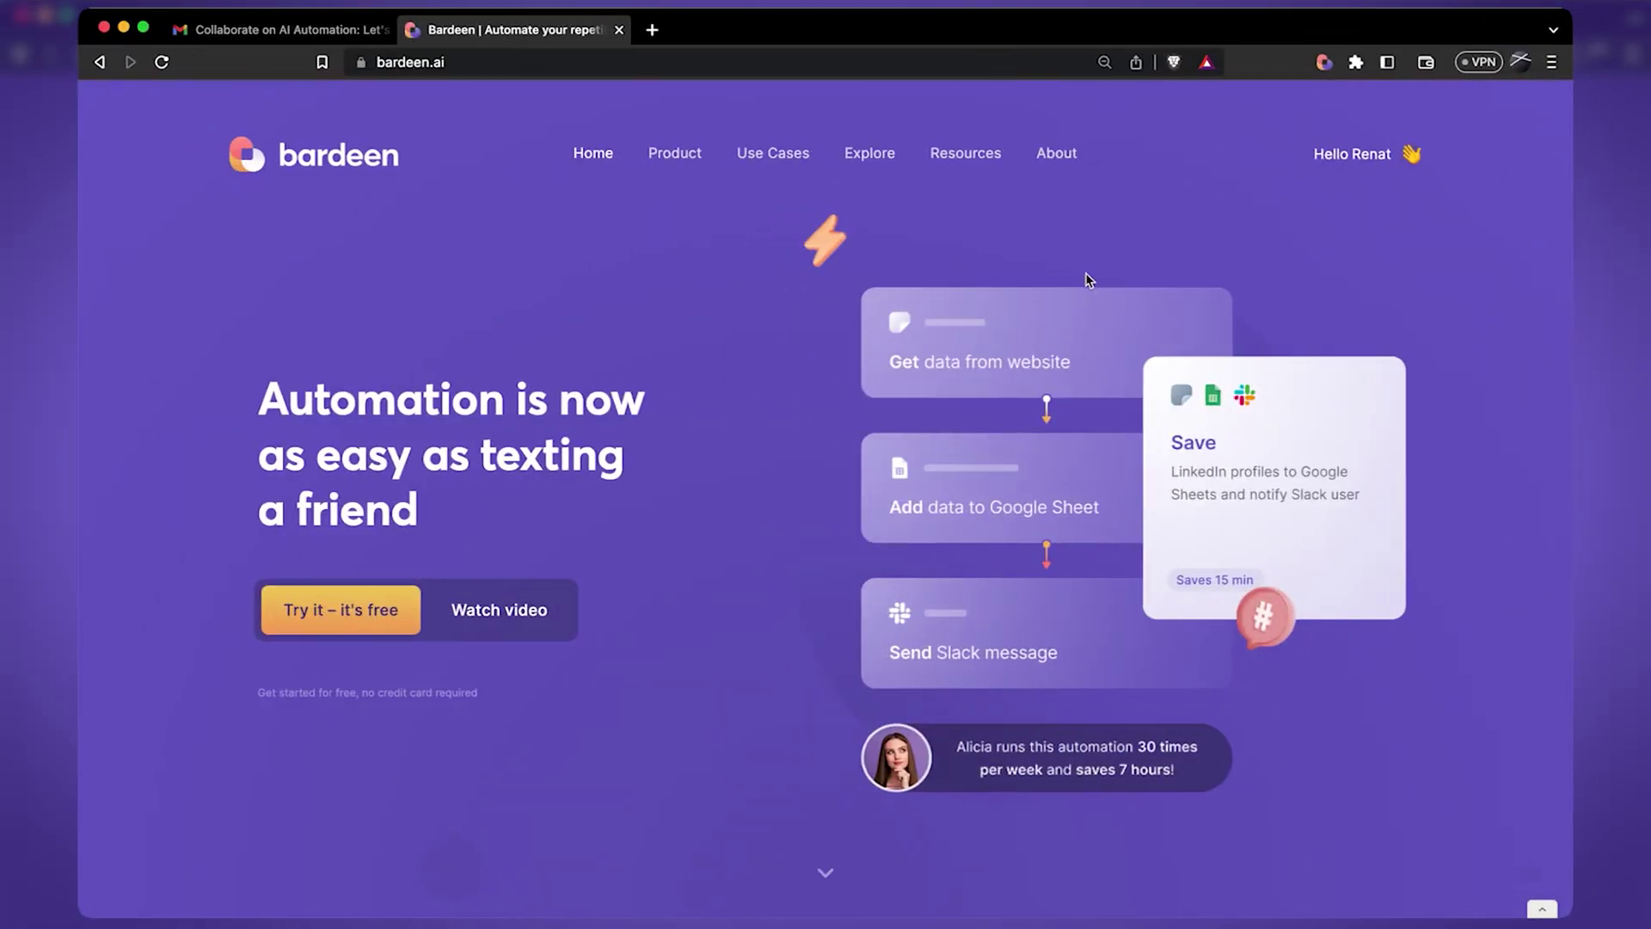
# Step: Run the Quick Deal playbook (Alt+B) with title 'Bardeen AI automations', amount 1000000, and view the deal in HubSpot
pyautogui.hotkey('alt', 'b')
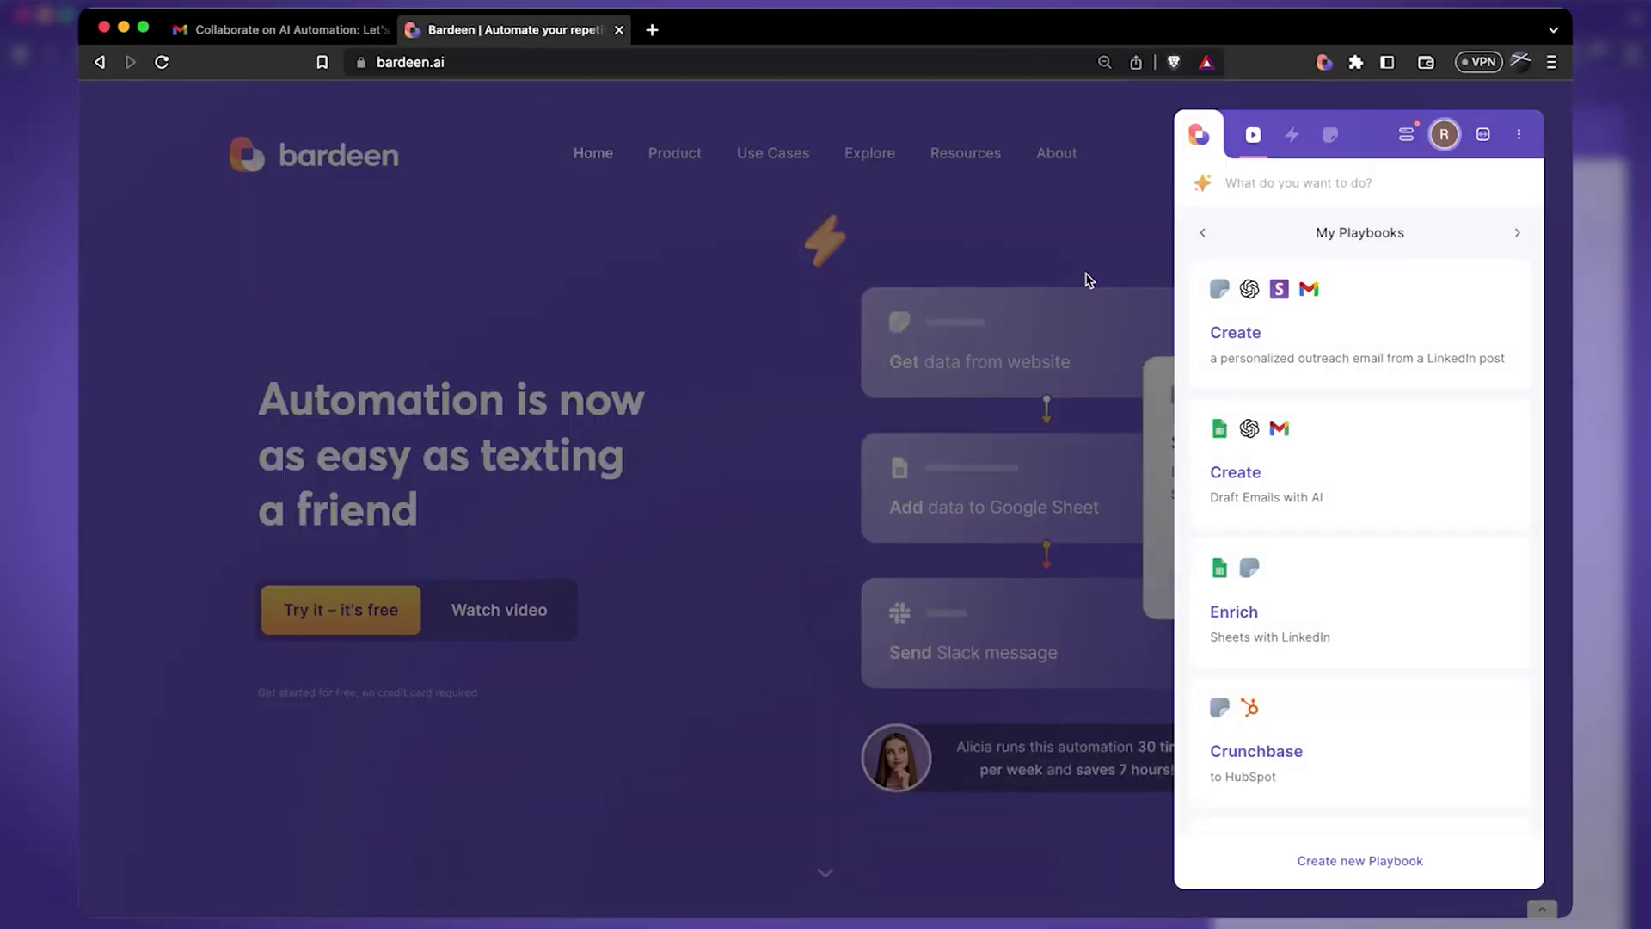
pyautogui.scroll(-5, 1488, 424)
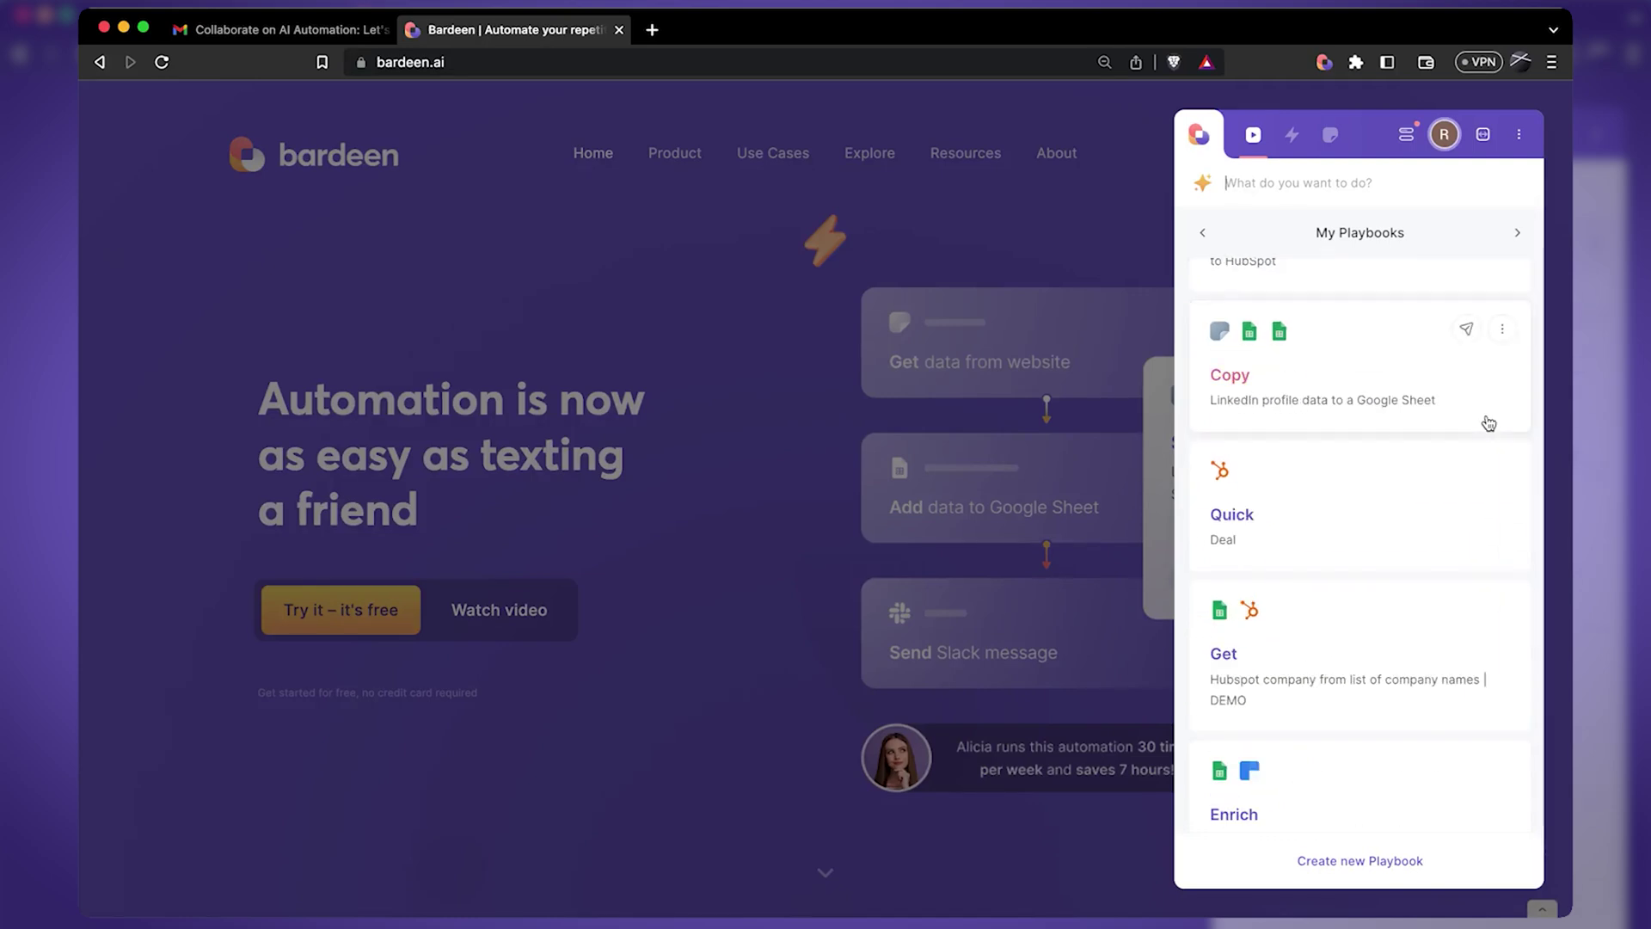
pyautogui.click(1384, 504)
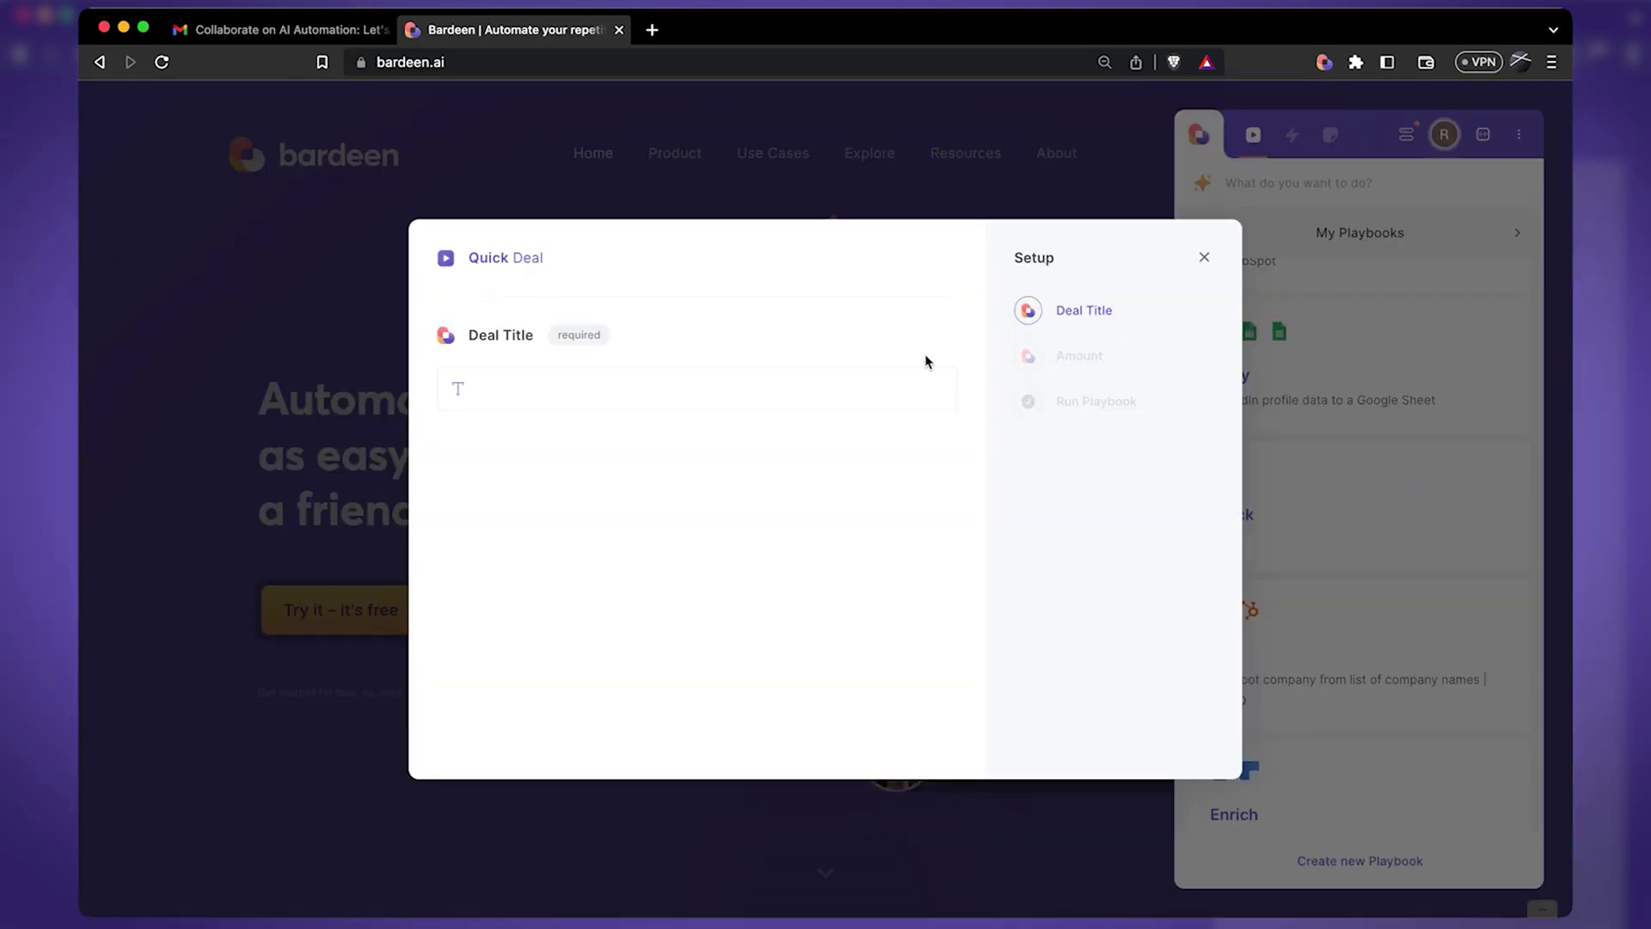
pyautogui.write('Bardeen AI automations')
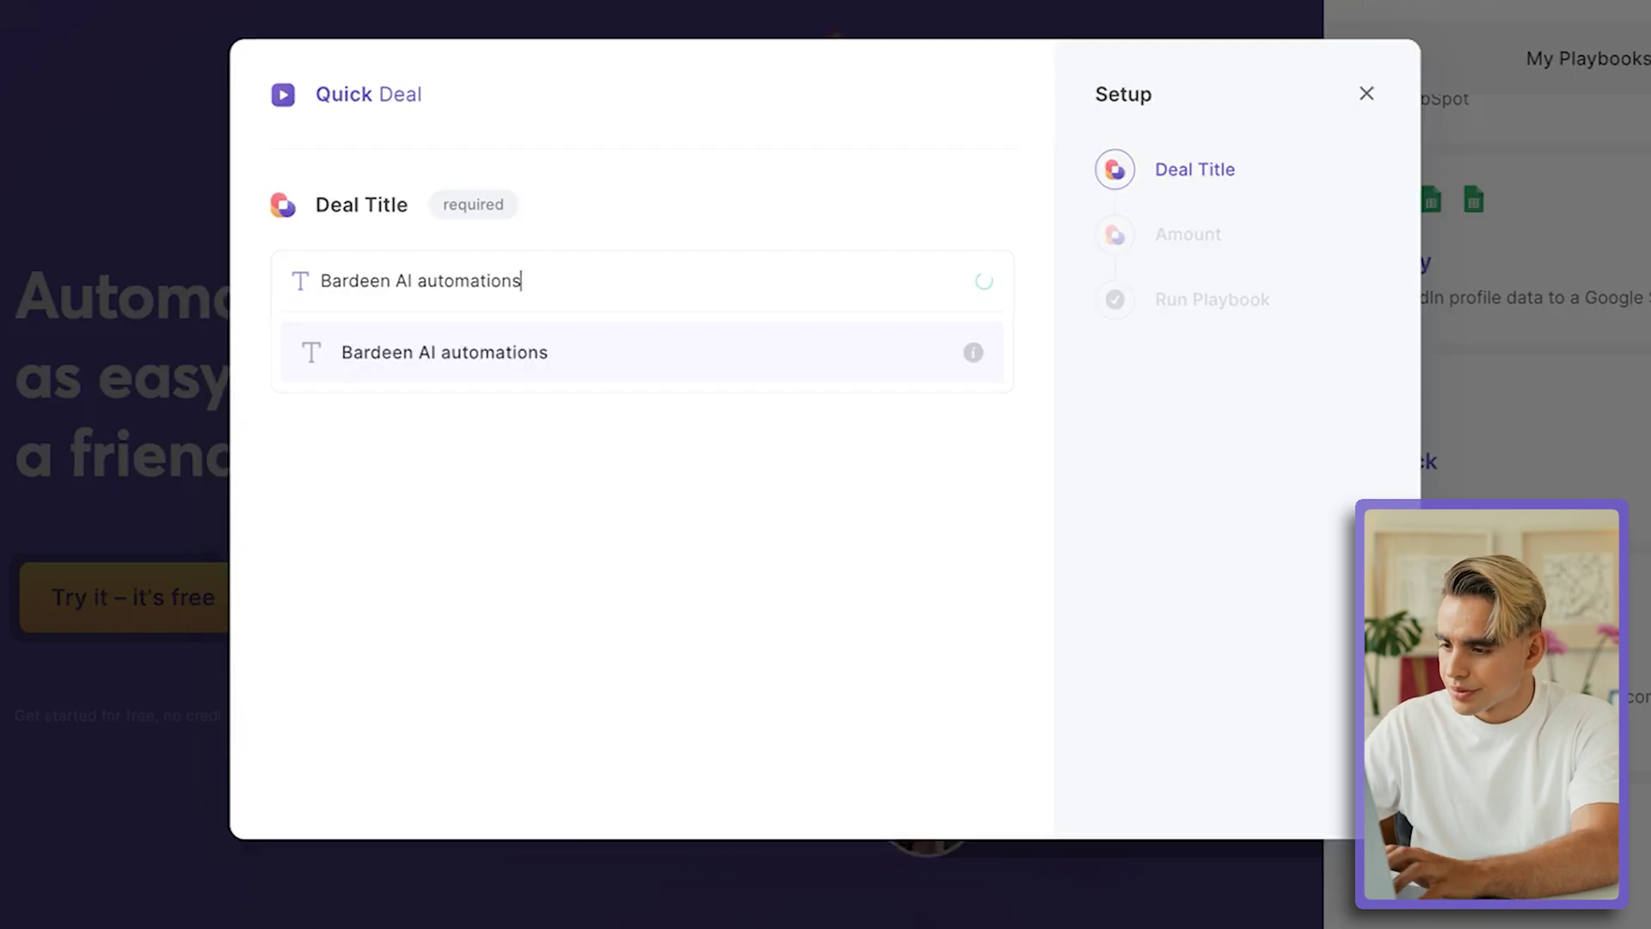
pyautogui.press('Return')
pyautogui.write('1000000')
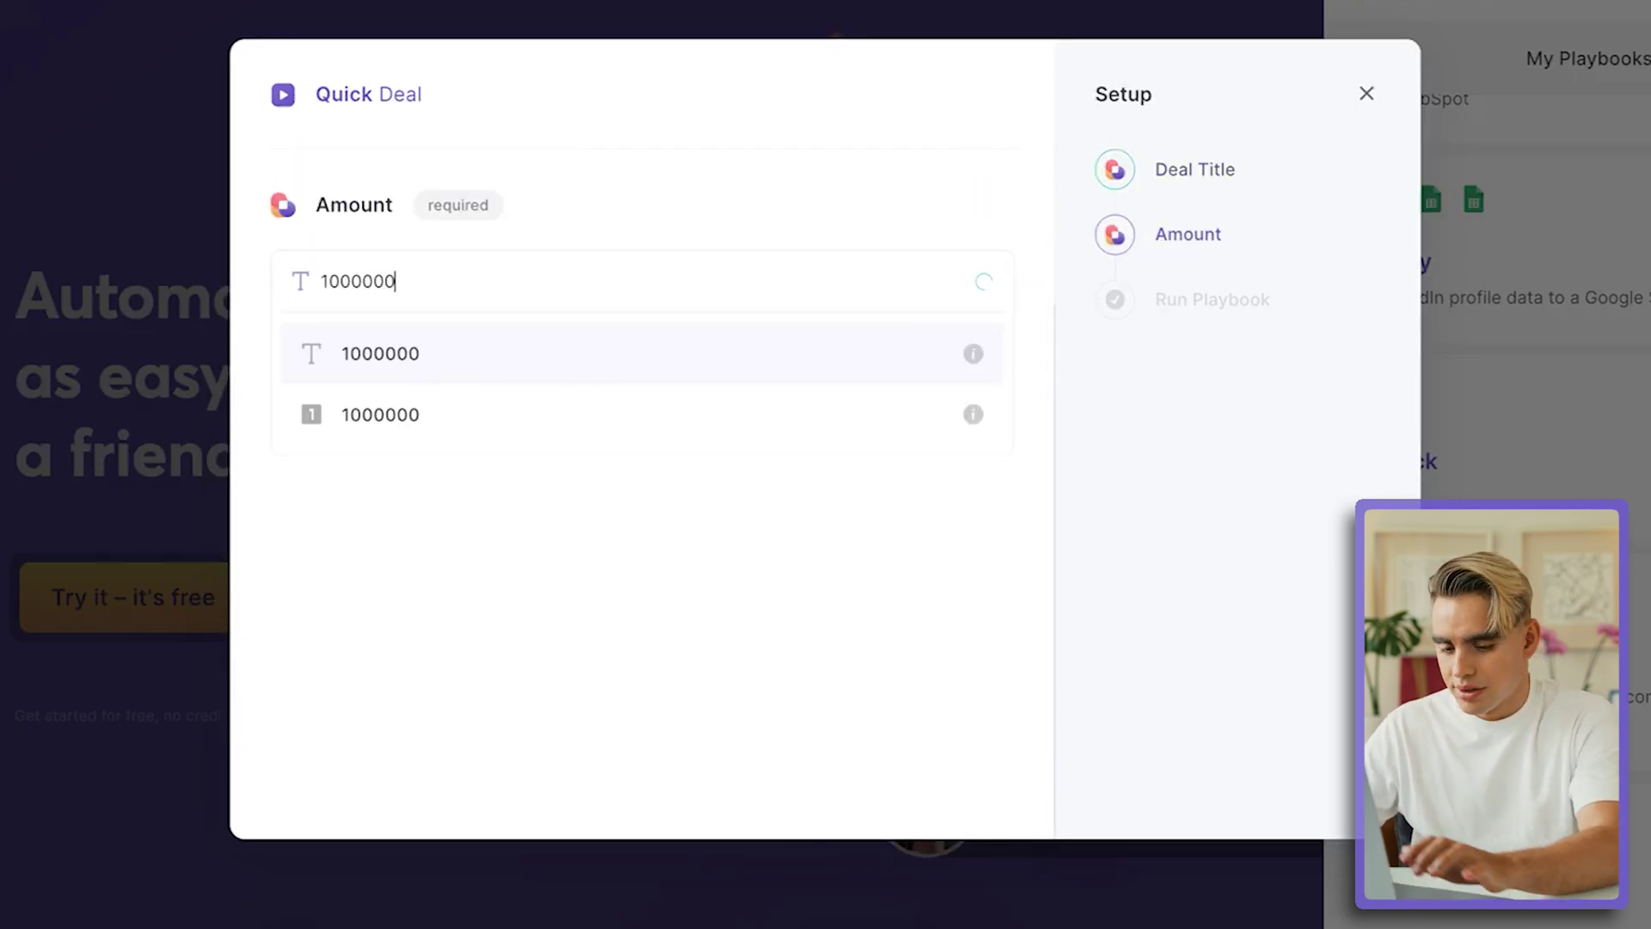
pyautogui.press('Return')
pyautogui.press('Return')
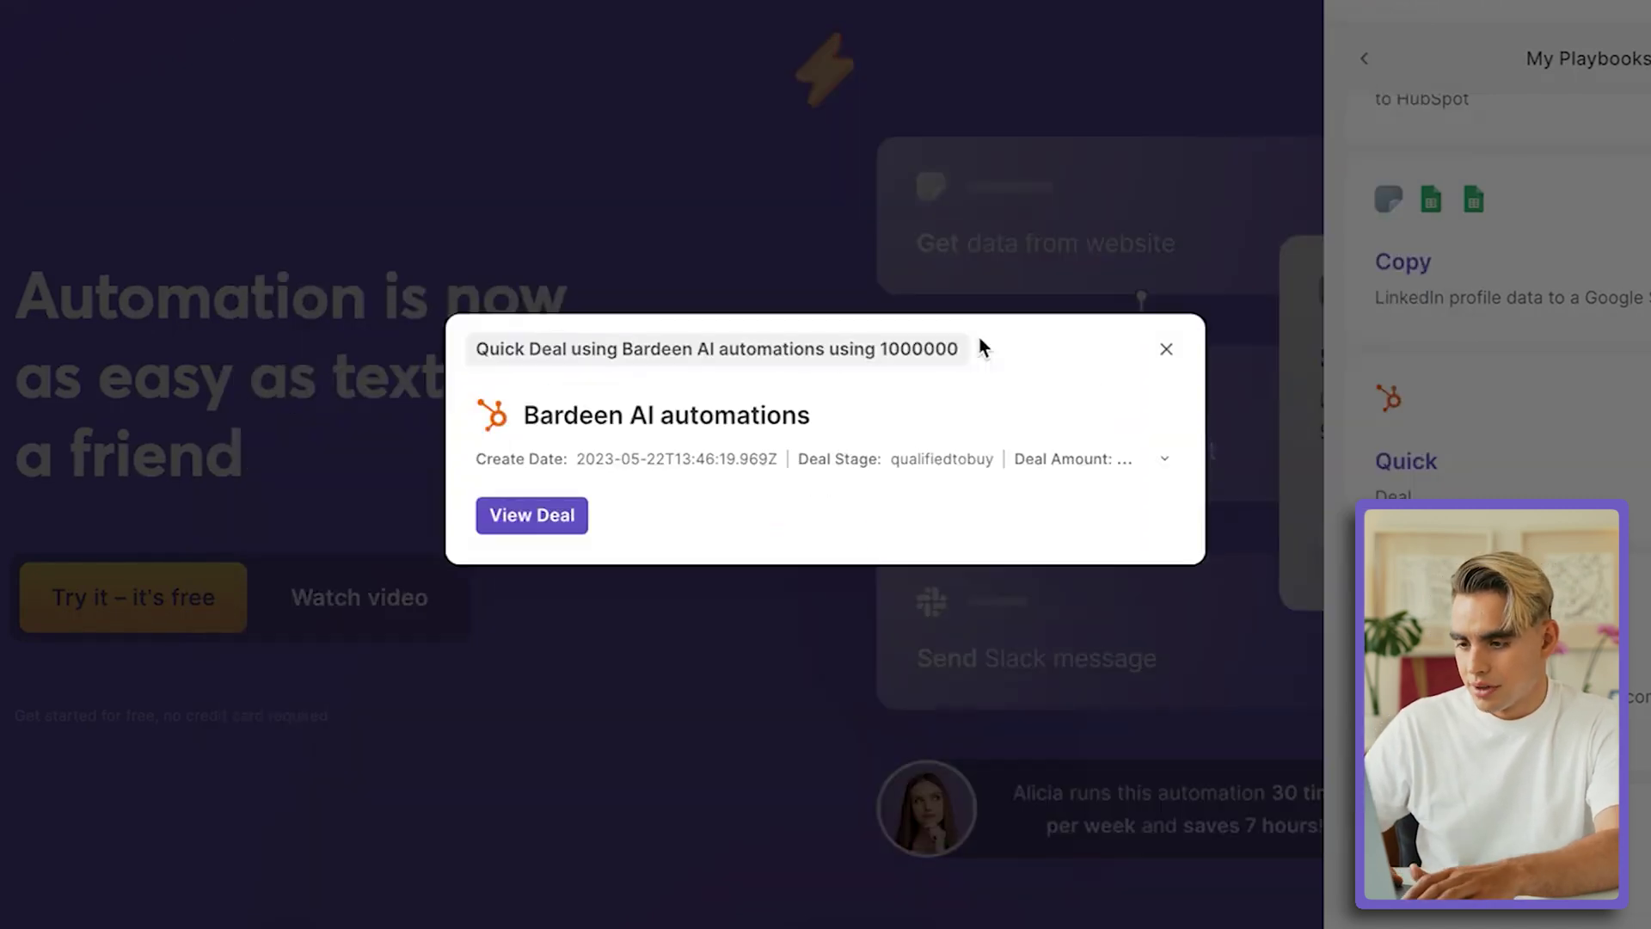
pyautogui.click(533, 518)
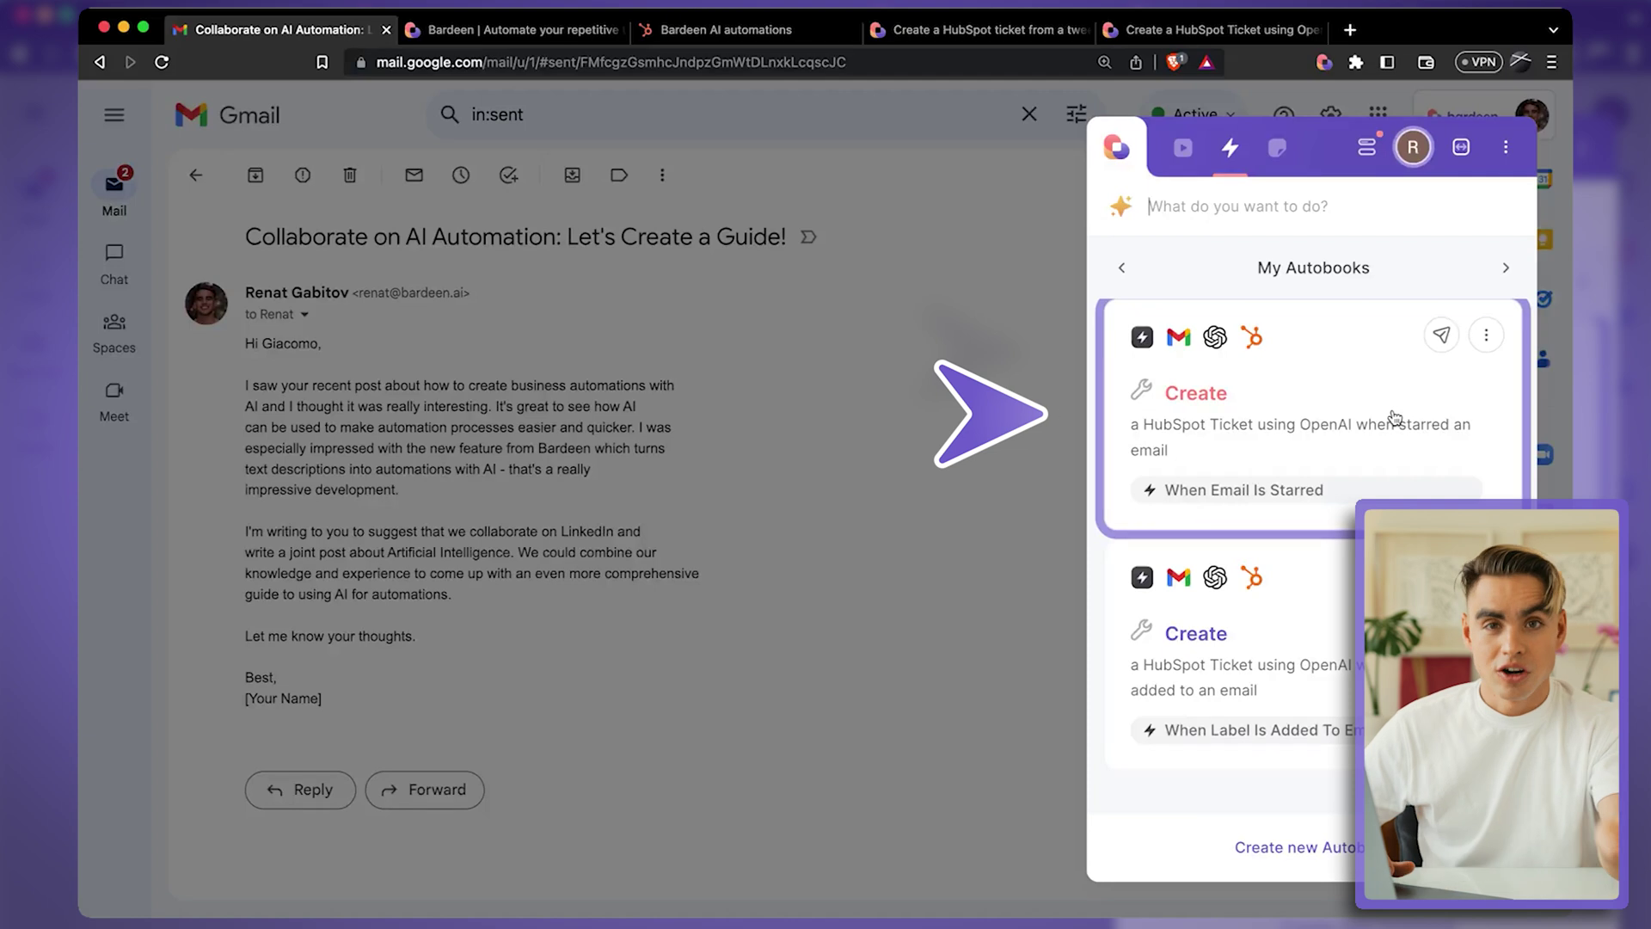
# Step: Save and activate the starred-email ticket autobook with Support Pipeline and stage New
pyautogui.click(1401, 362)
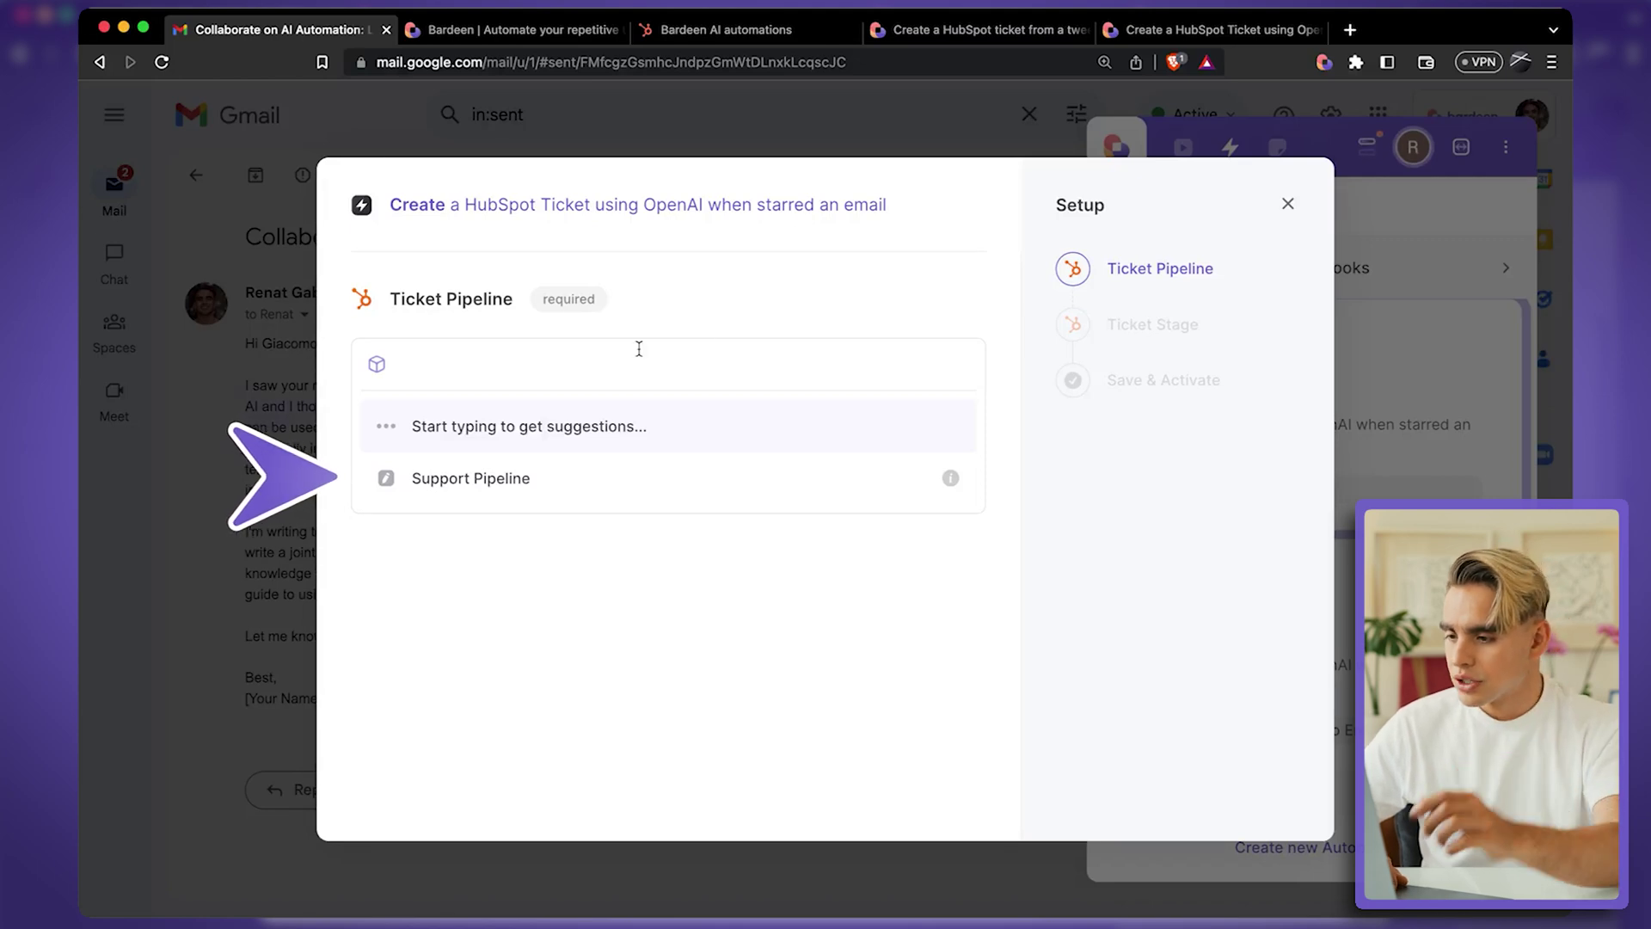
pyautogui.click(685, 466)
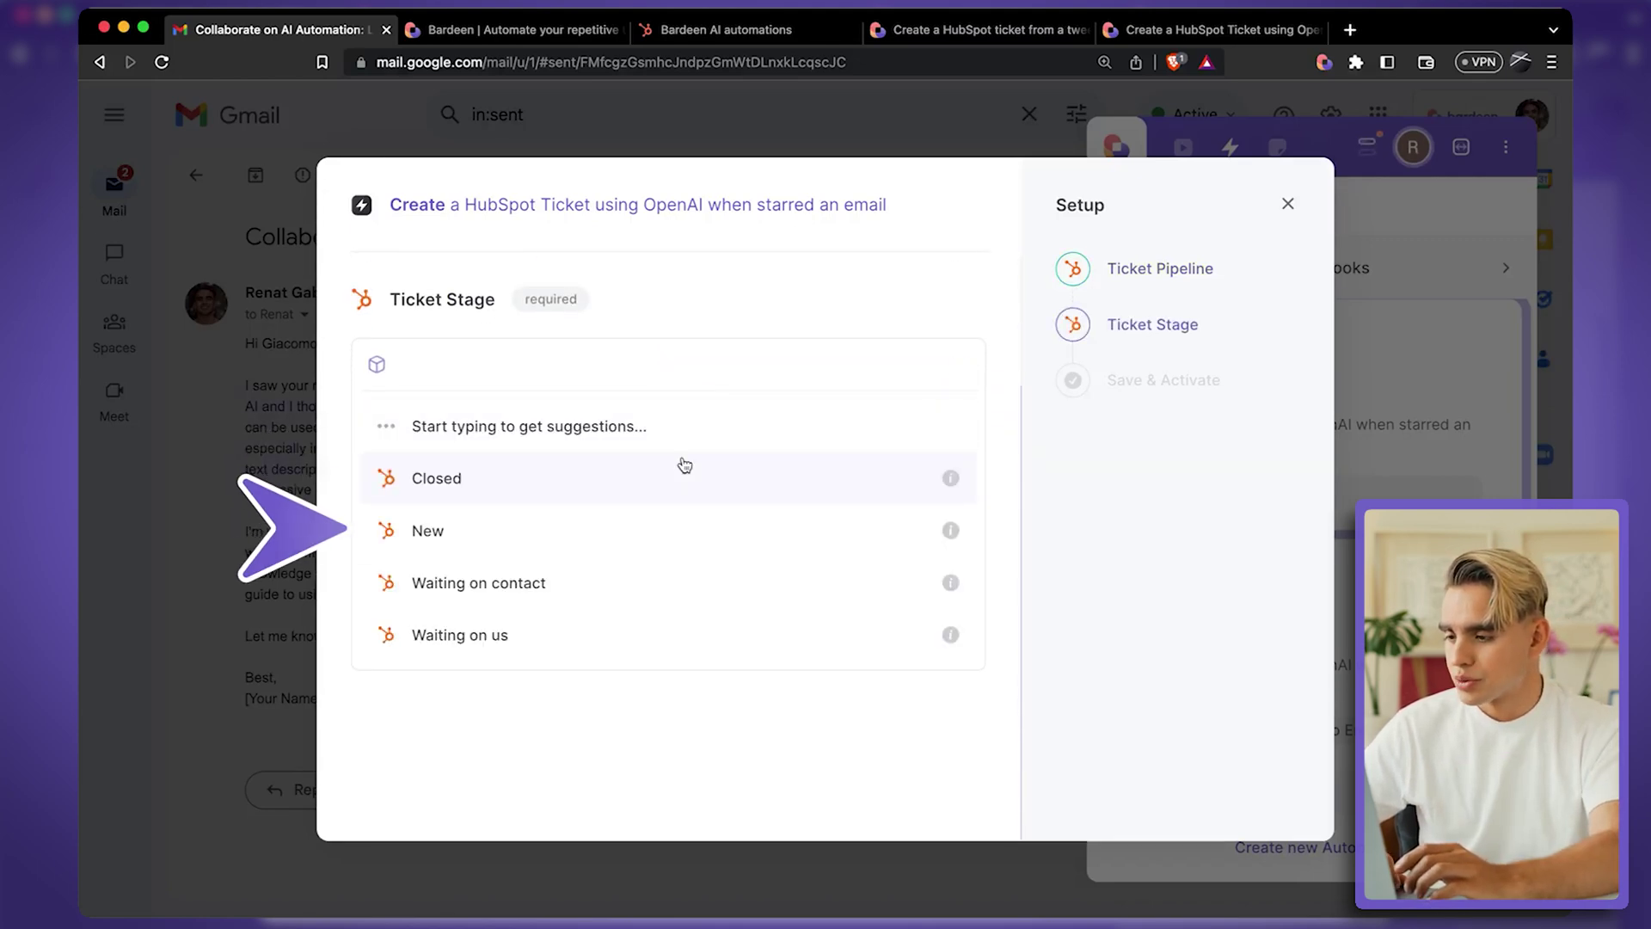
pyautogui.click(688, 520)
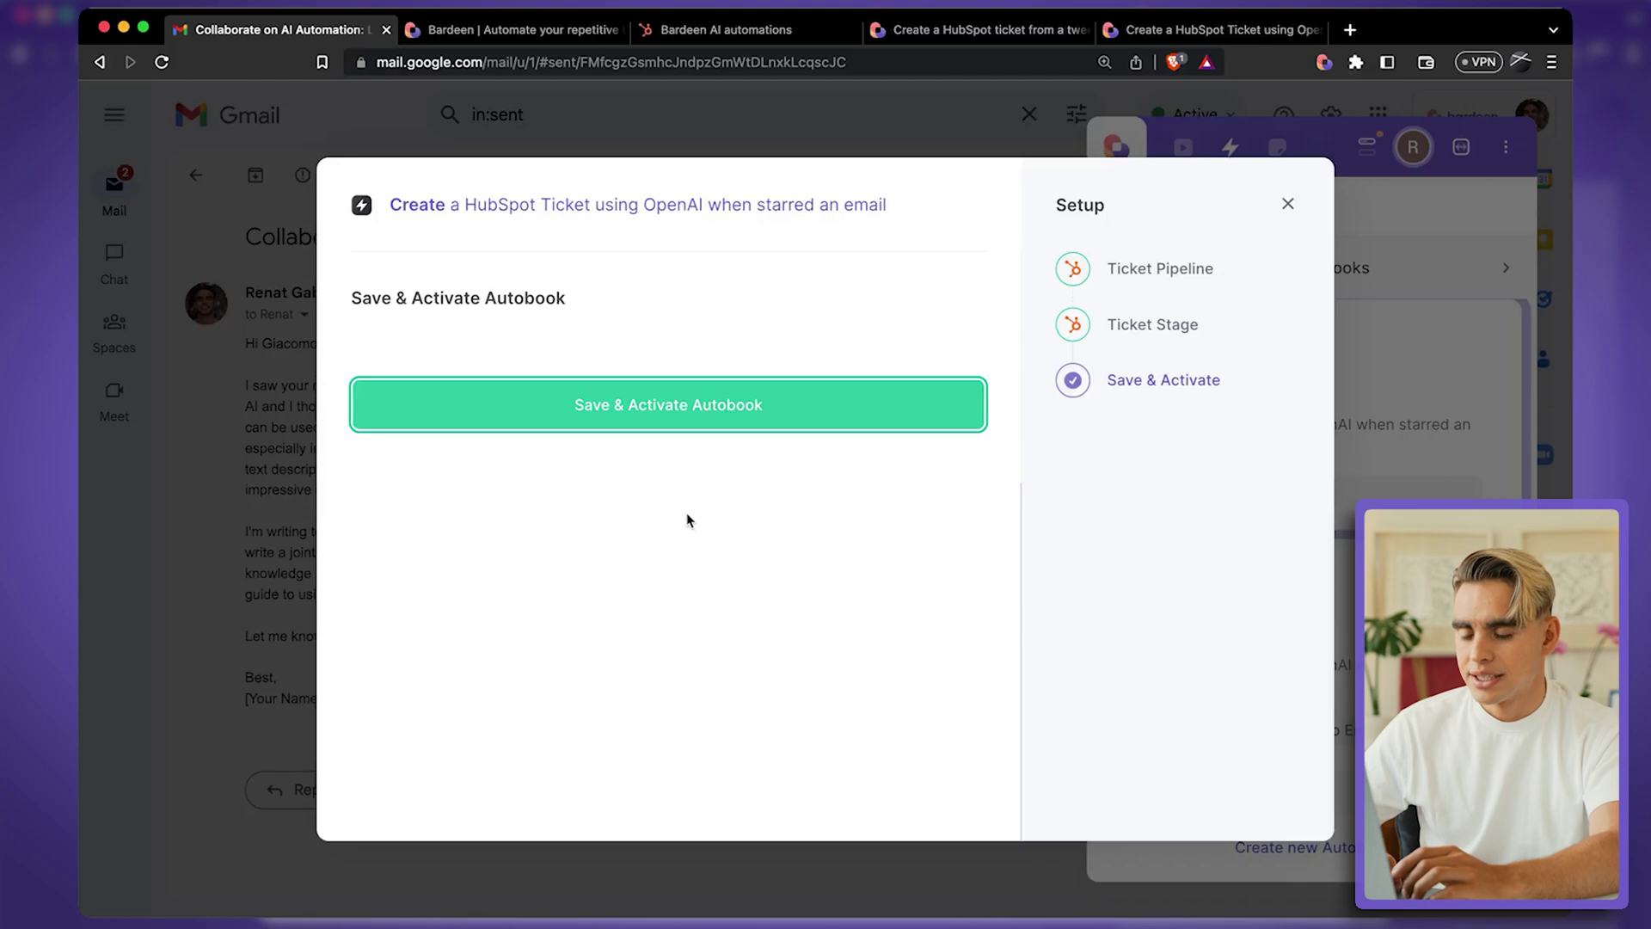
pyautogui.click(684, 405)
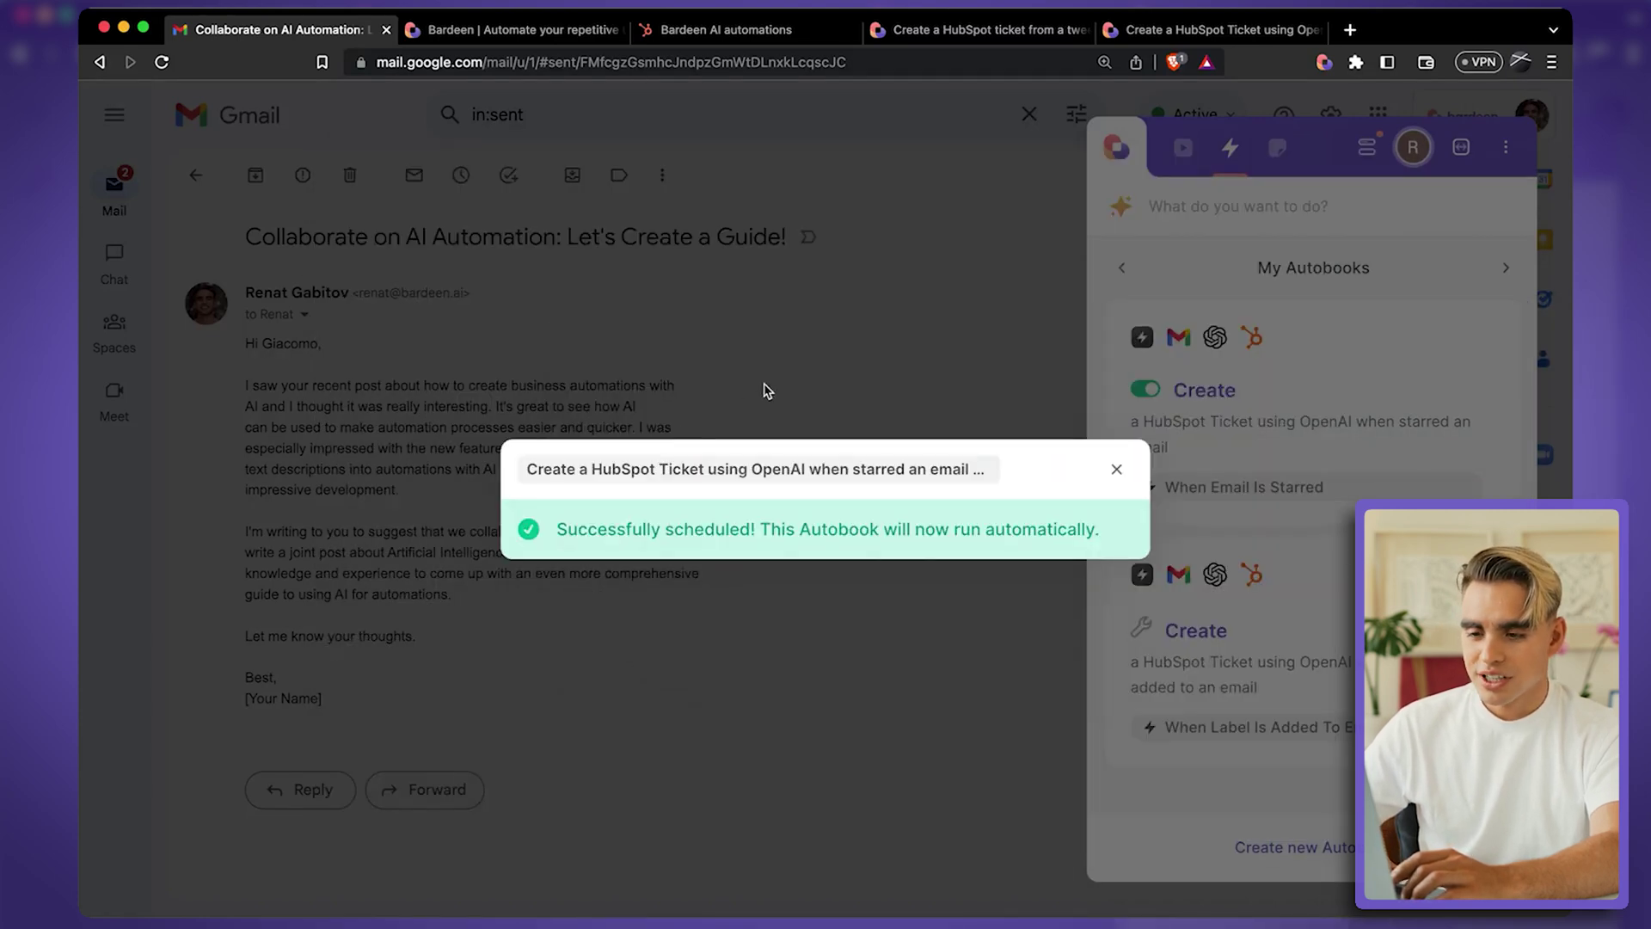
pyautogui.click(763, 389)
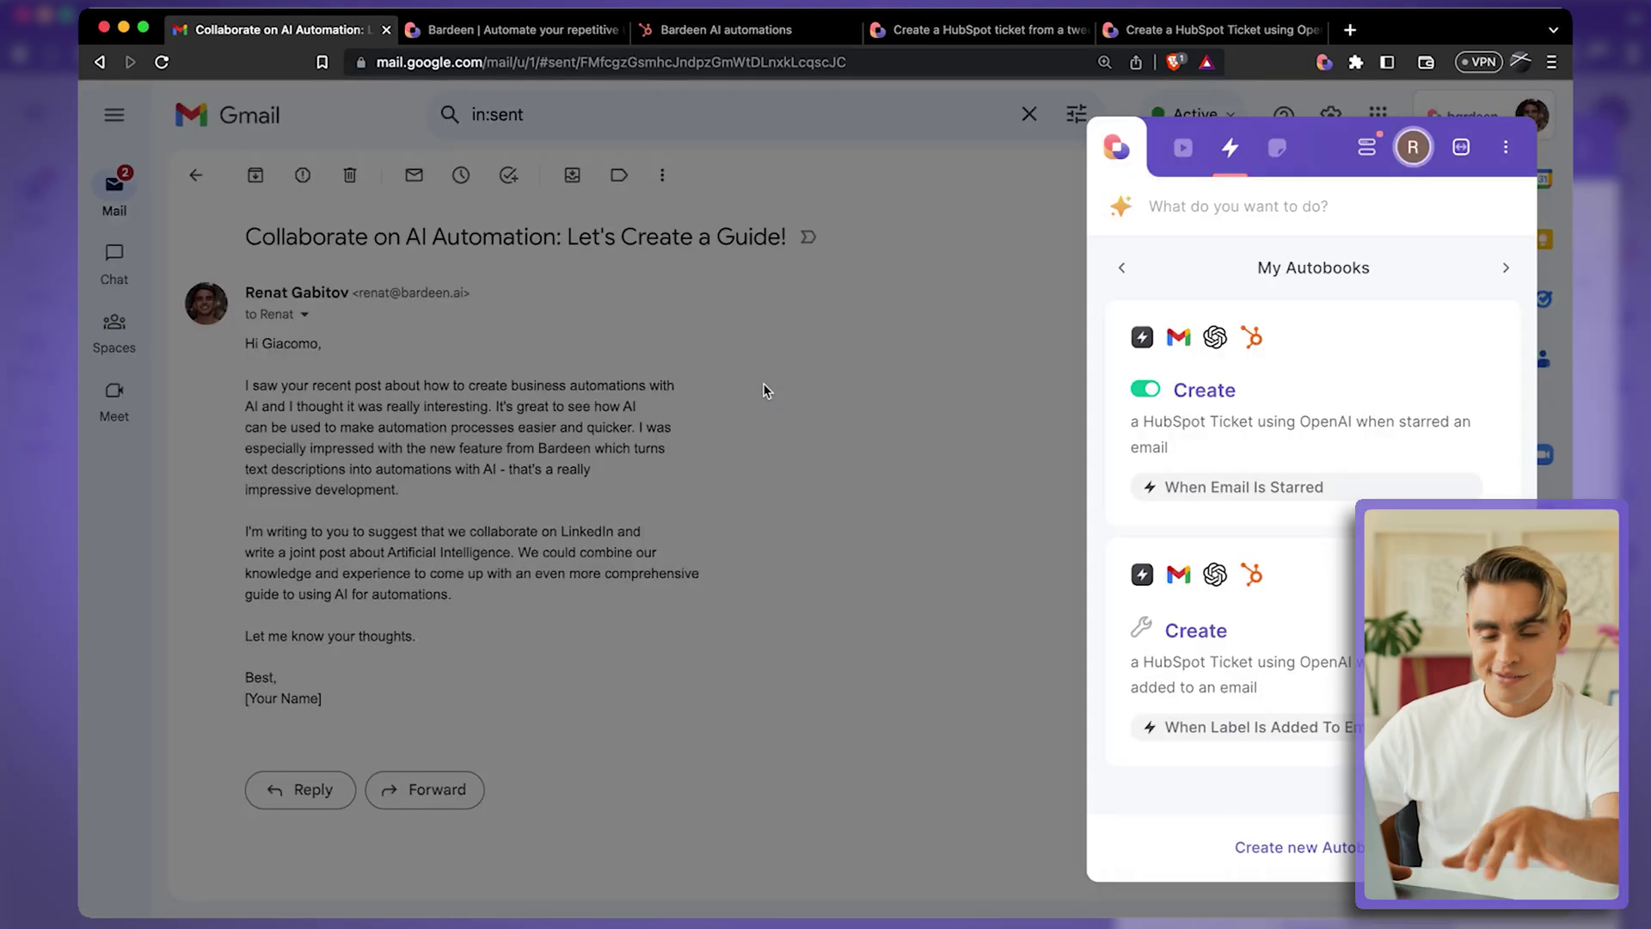
pyautogui.click(762, 387)
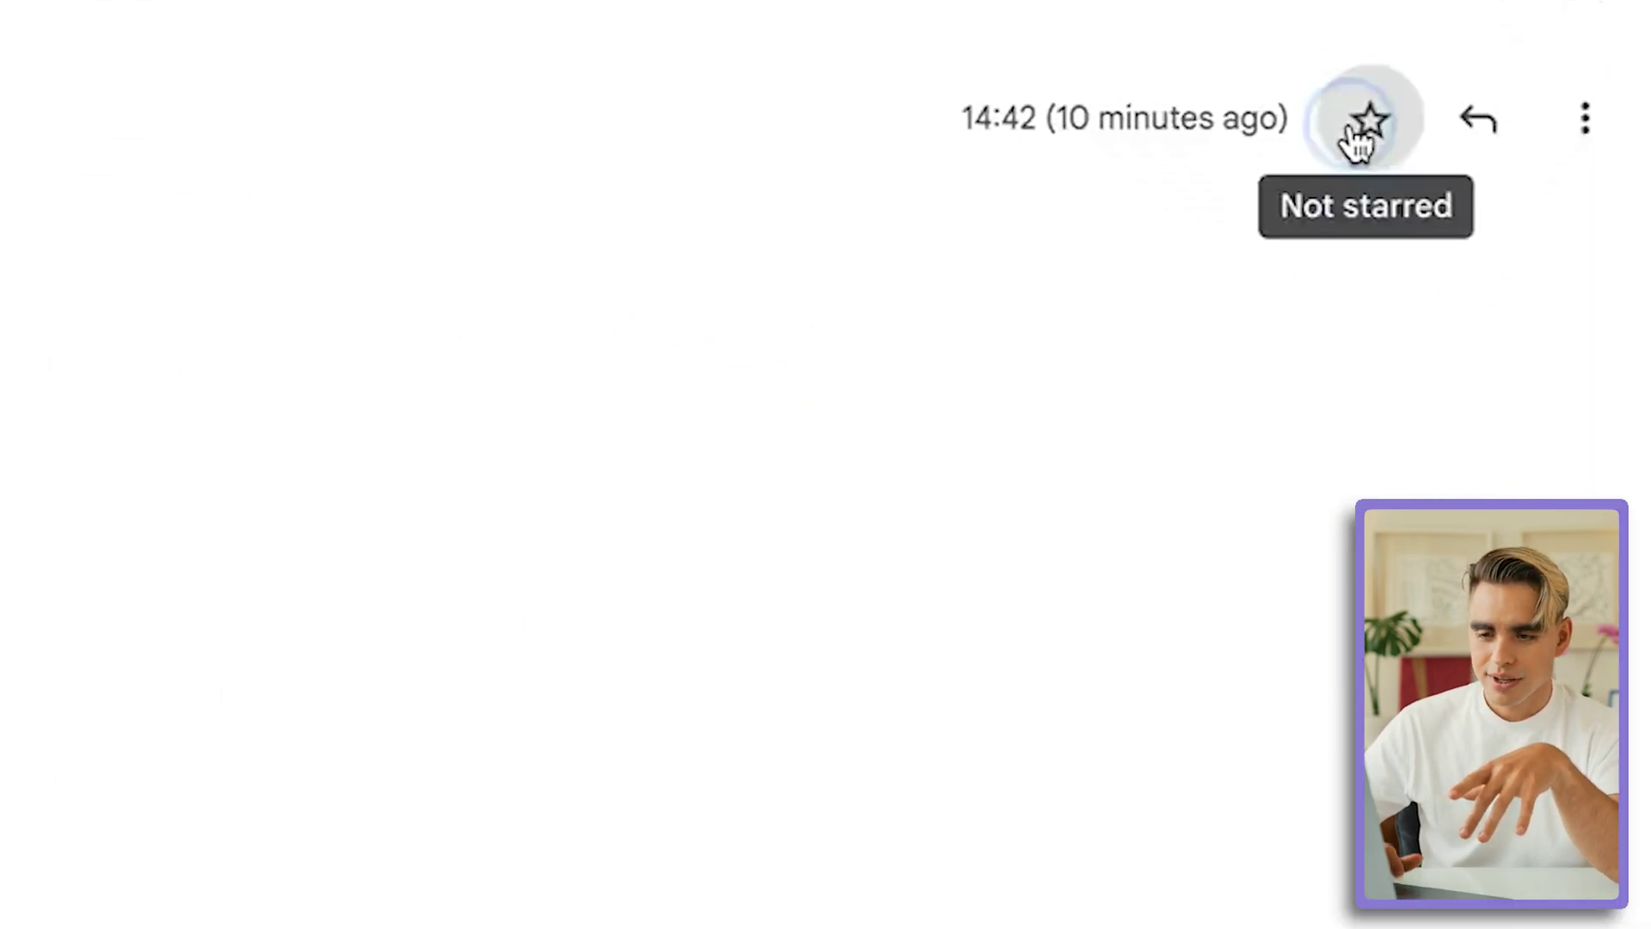
# Step: Star the sent collaboration email and check the autobook's activity history for the run
pyautogui.click(1379, 299)
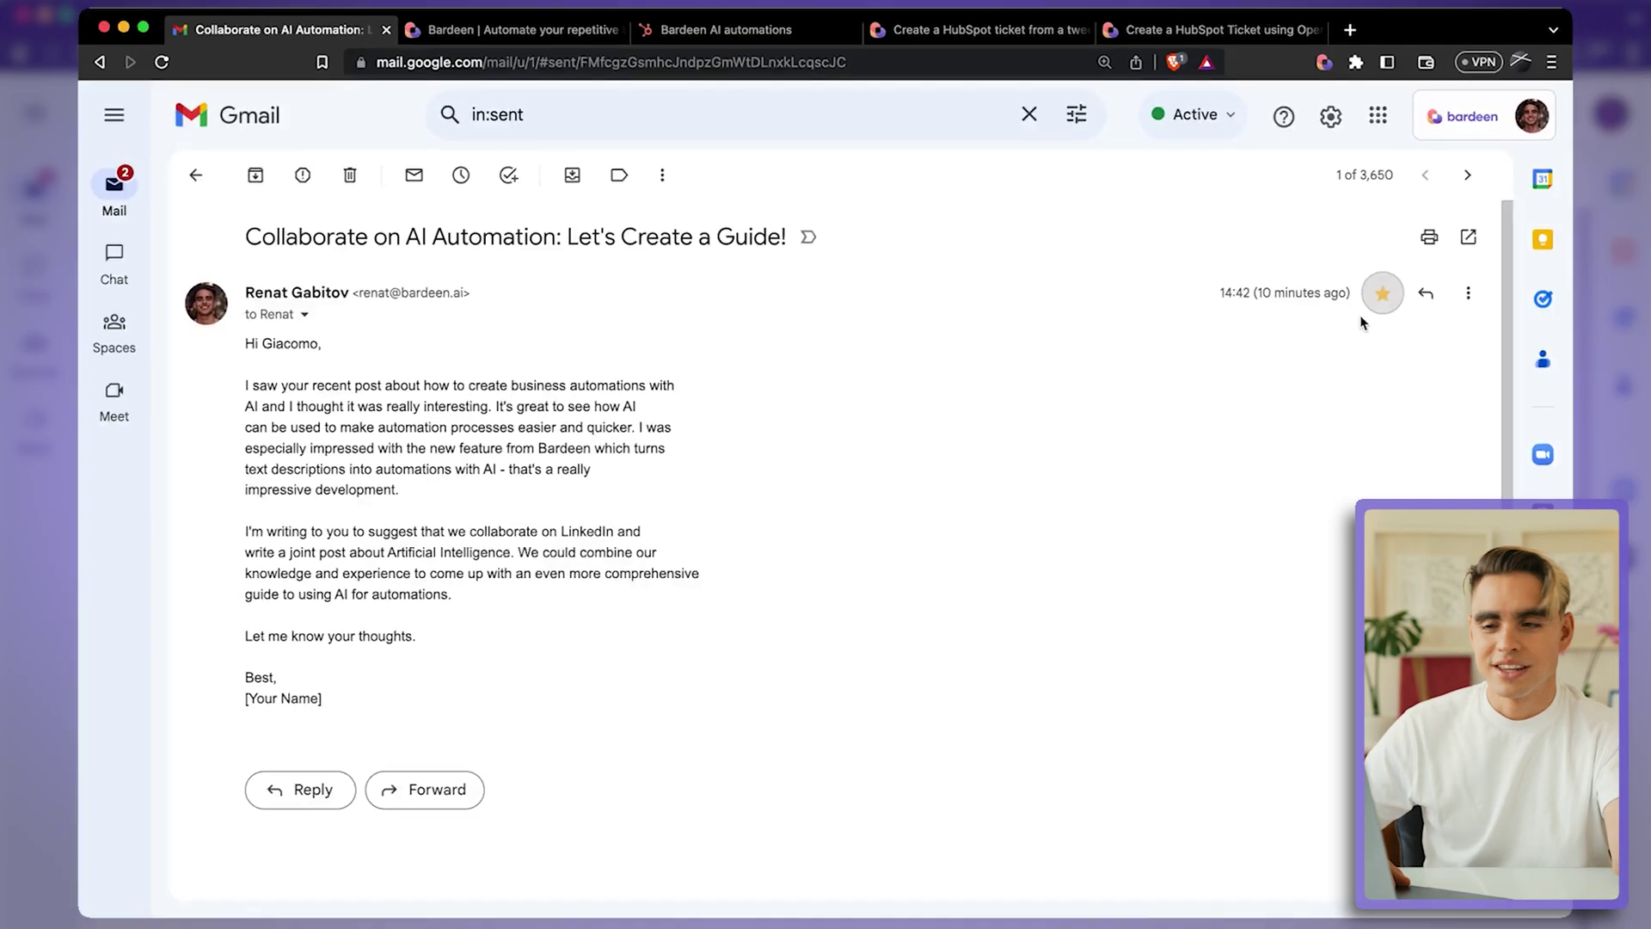
pyautogui.click(1326, 65)
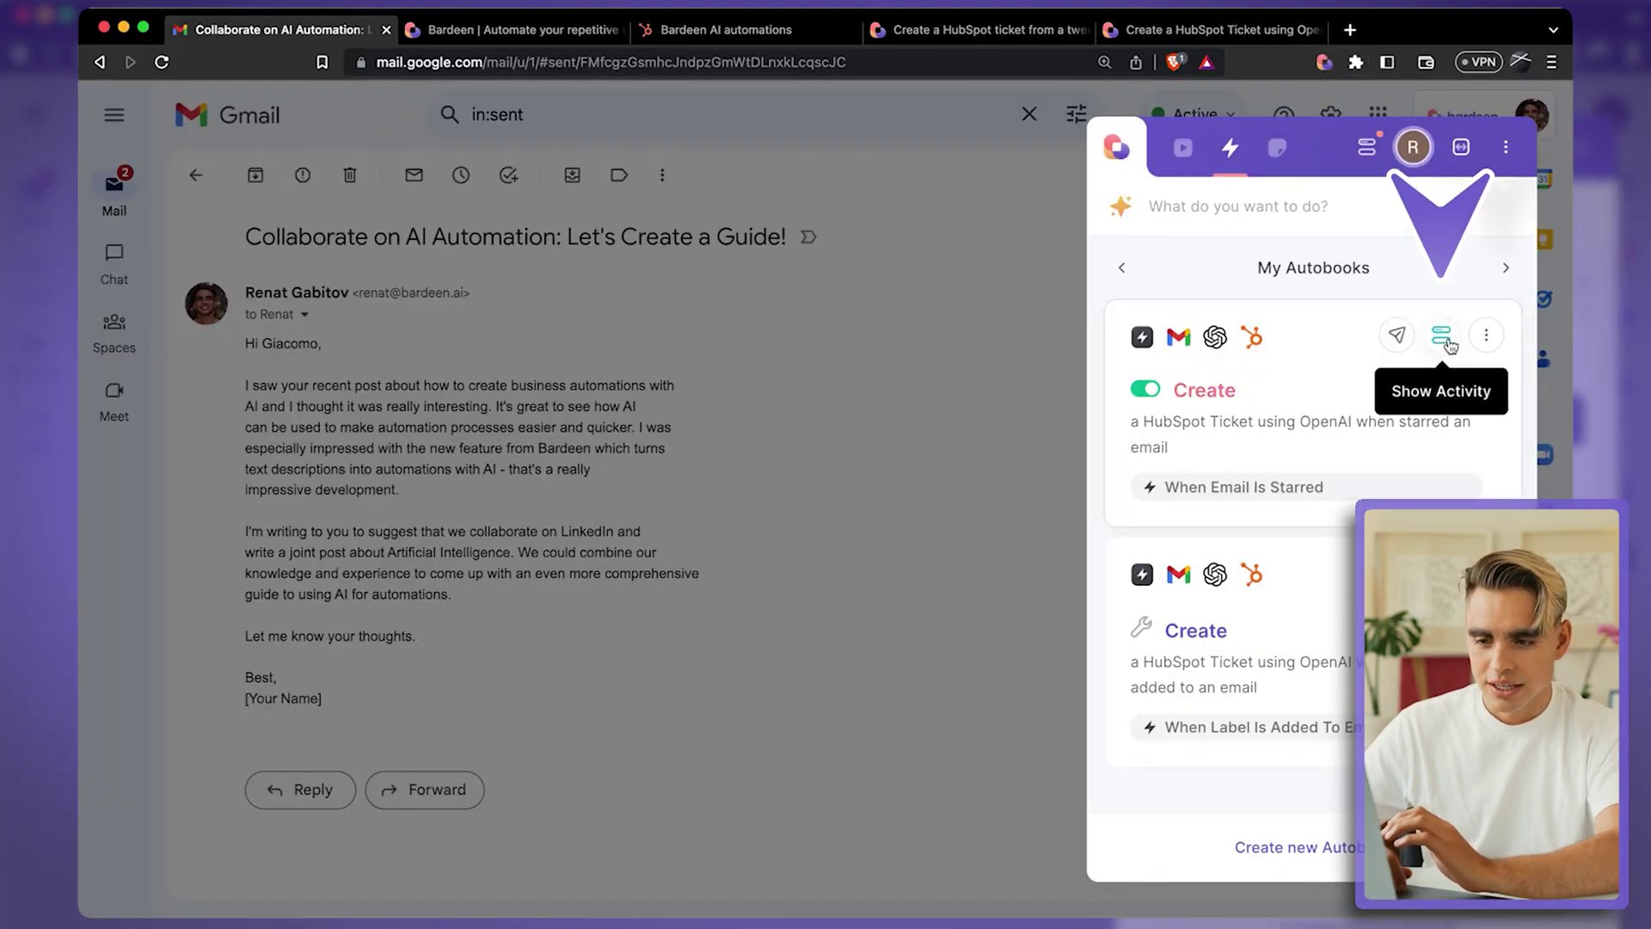
pyautogui.click(1442, 337)
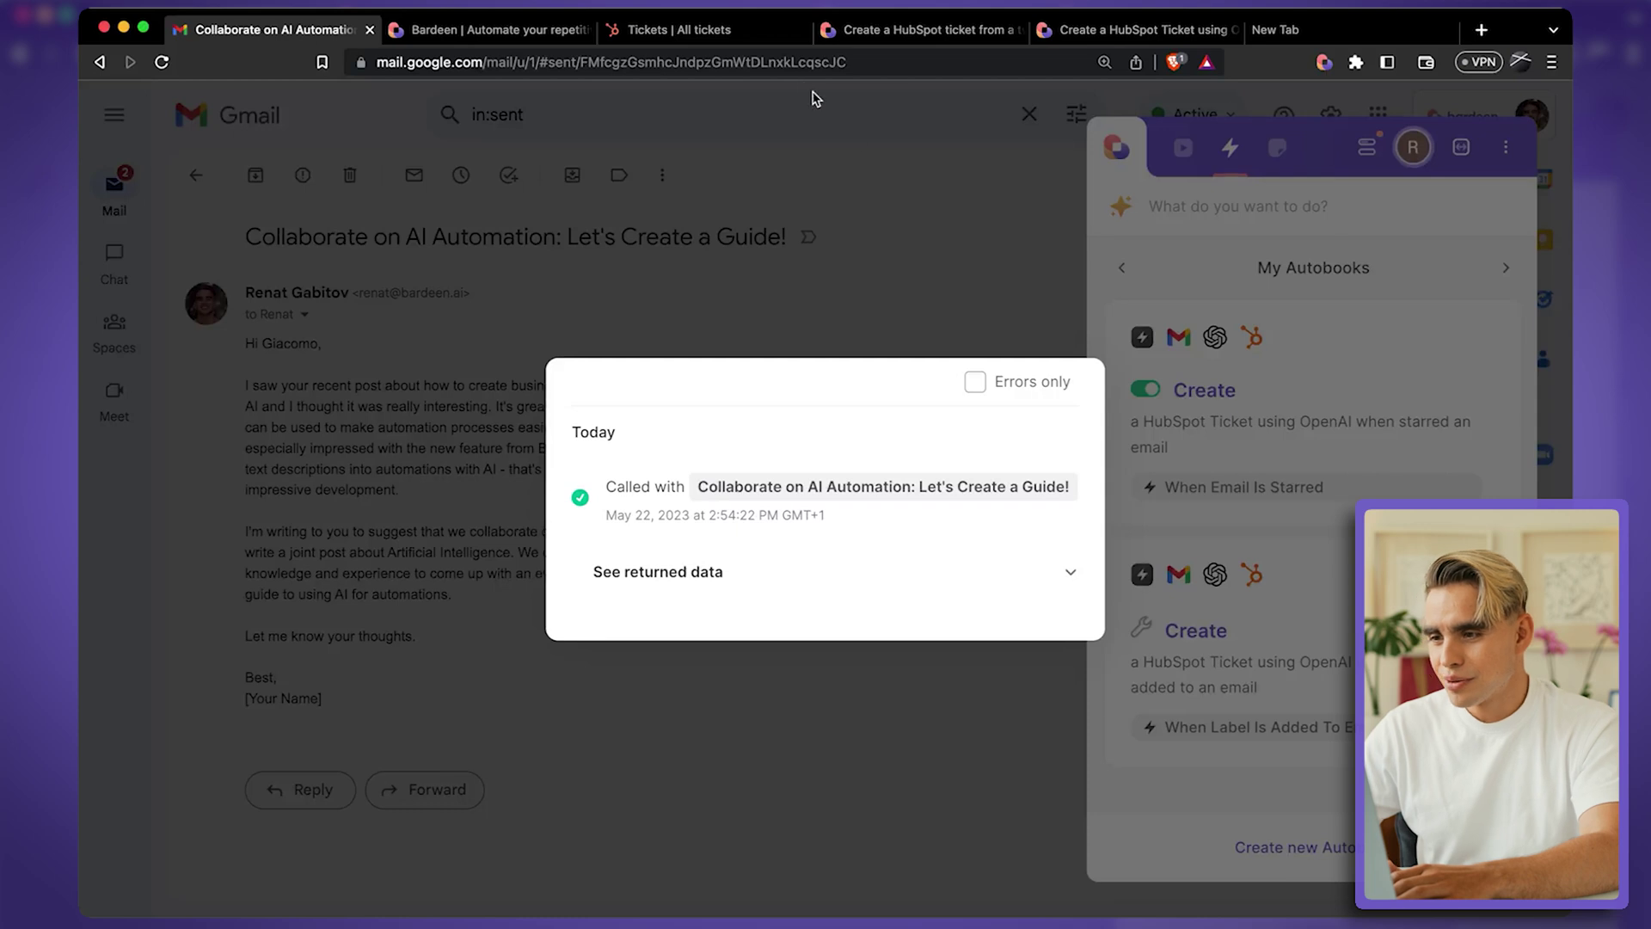
# Step: In HubSpot Tickets, show the newest Collaboration Proposal ticket with its full AI-written description expanded
pyautogui.click(761, 43)
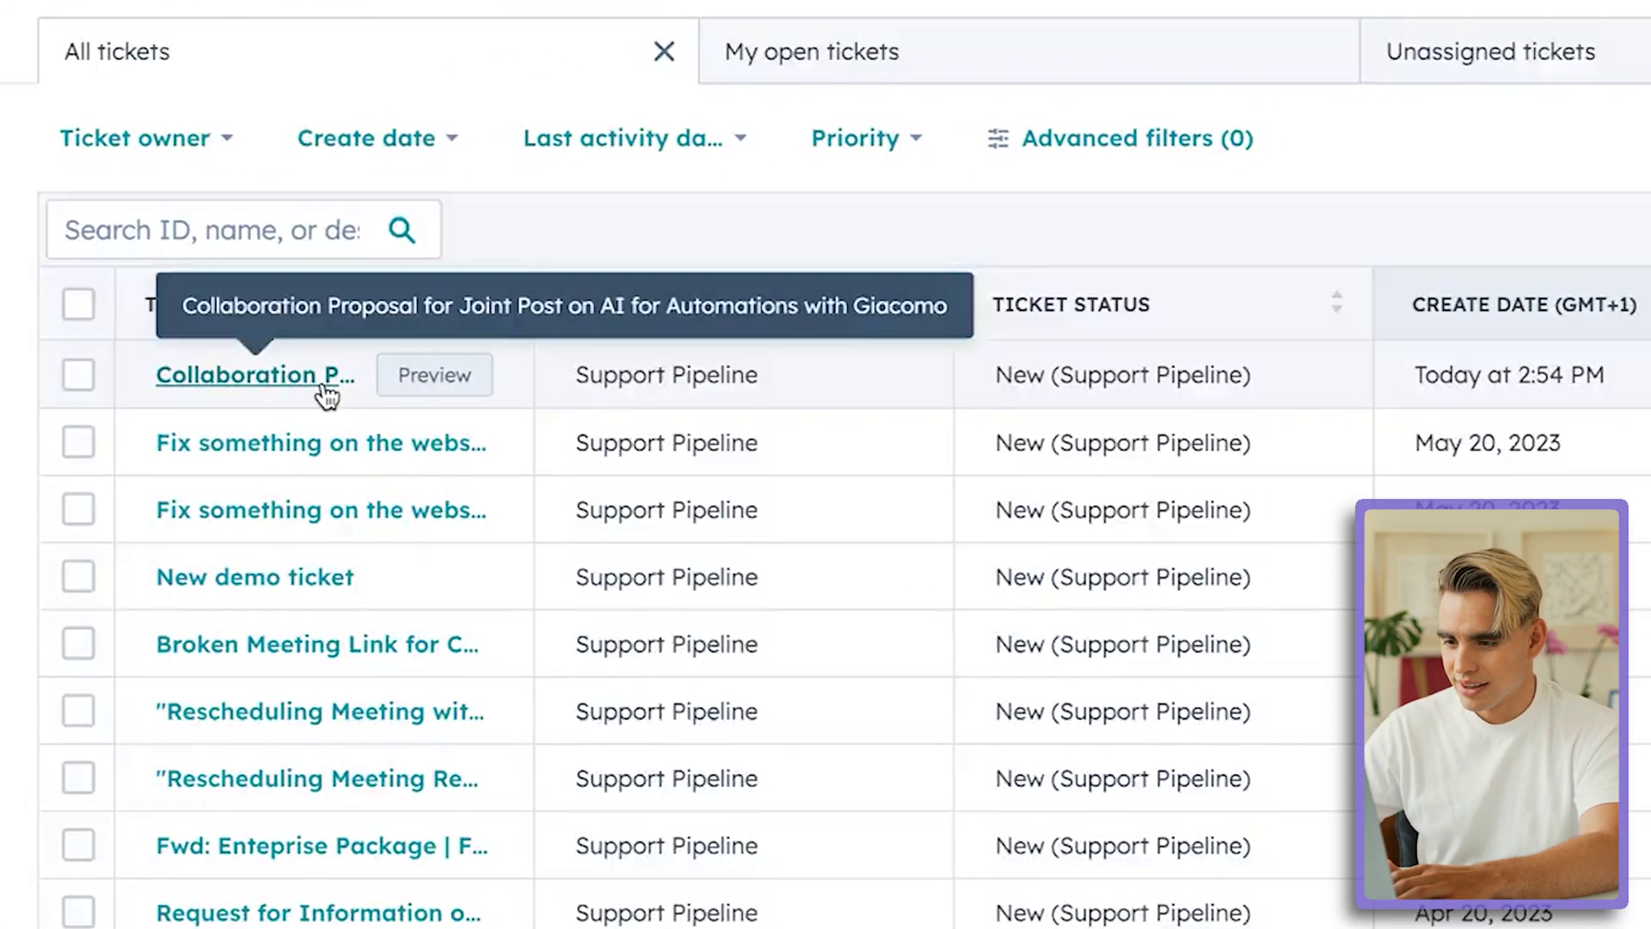
pyautogui.click(253, 375)
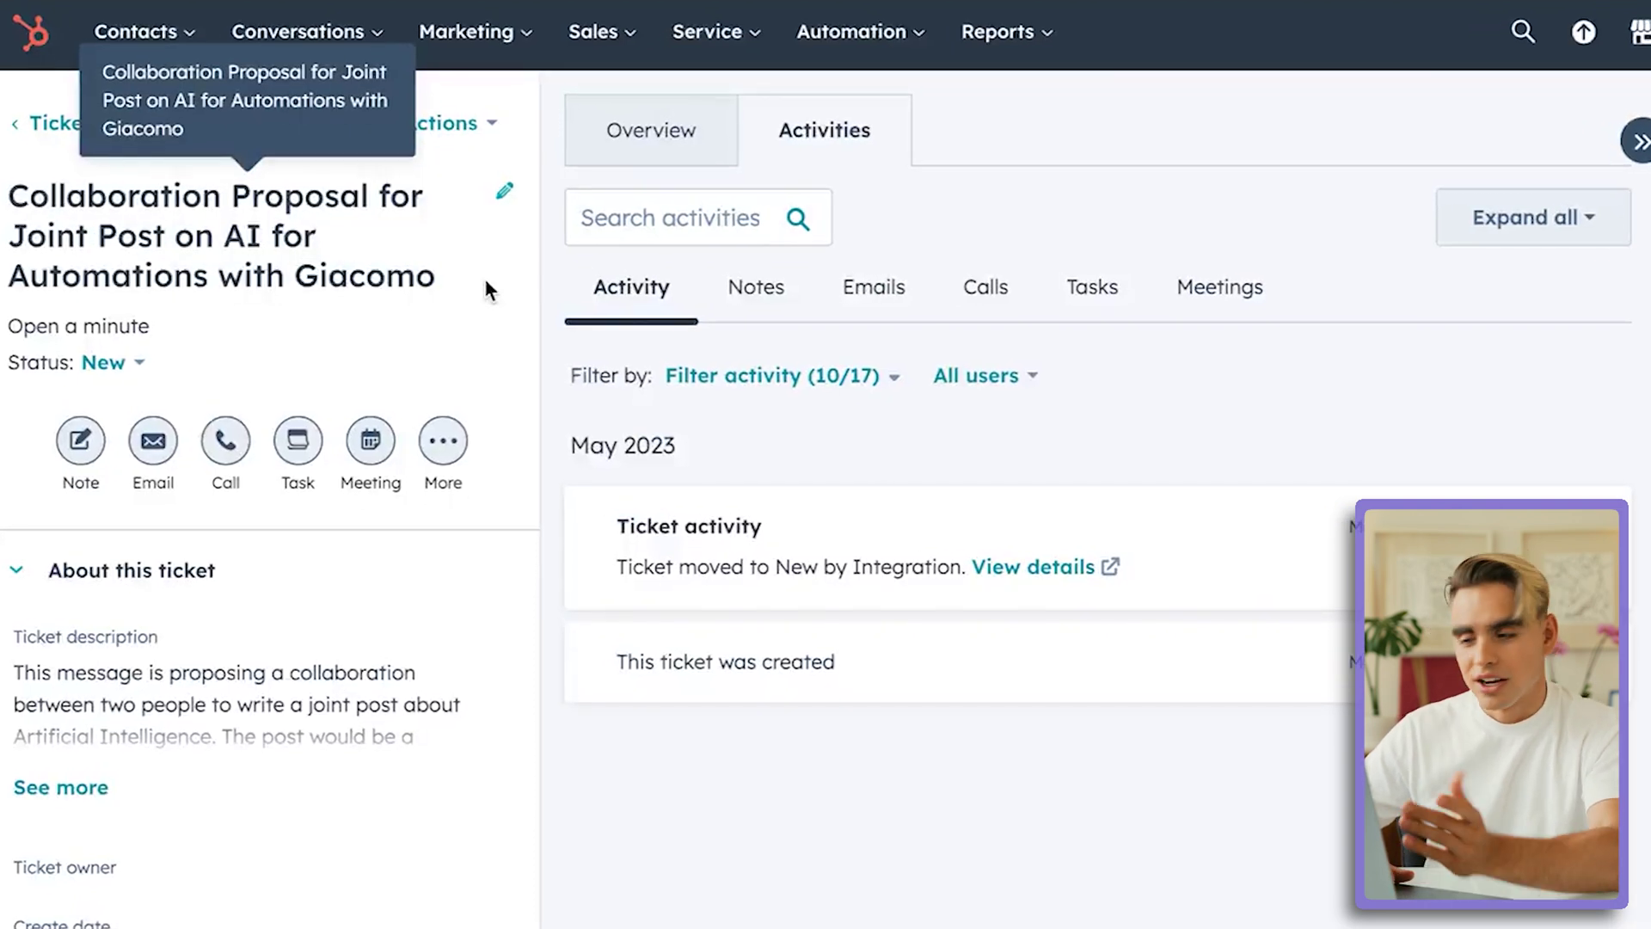
pyautogui.click(96, 603)
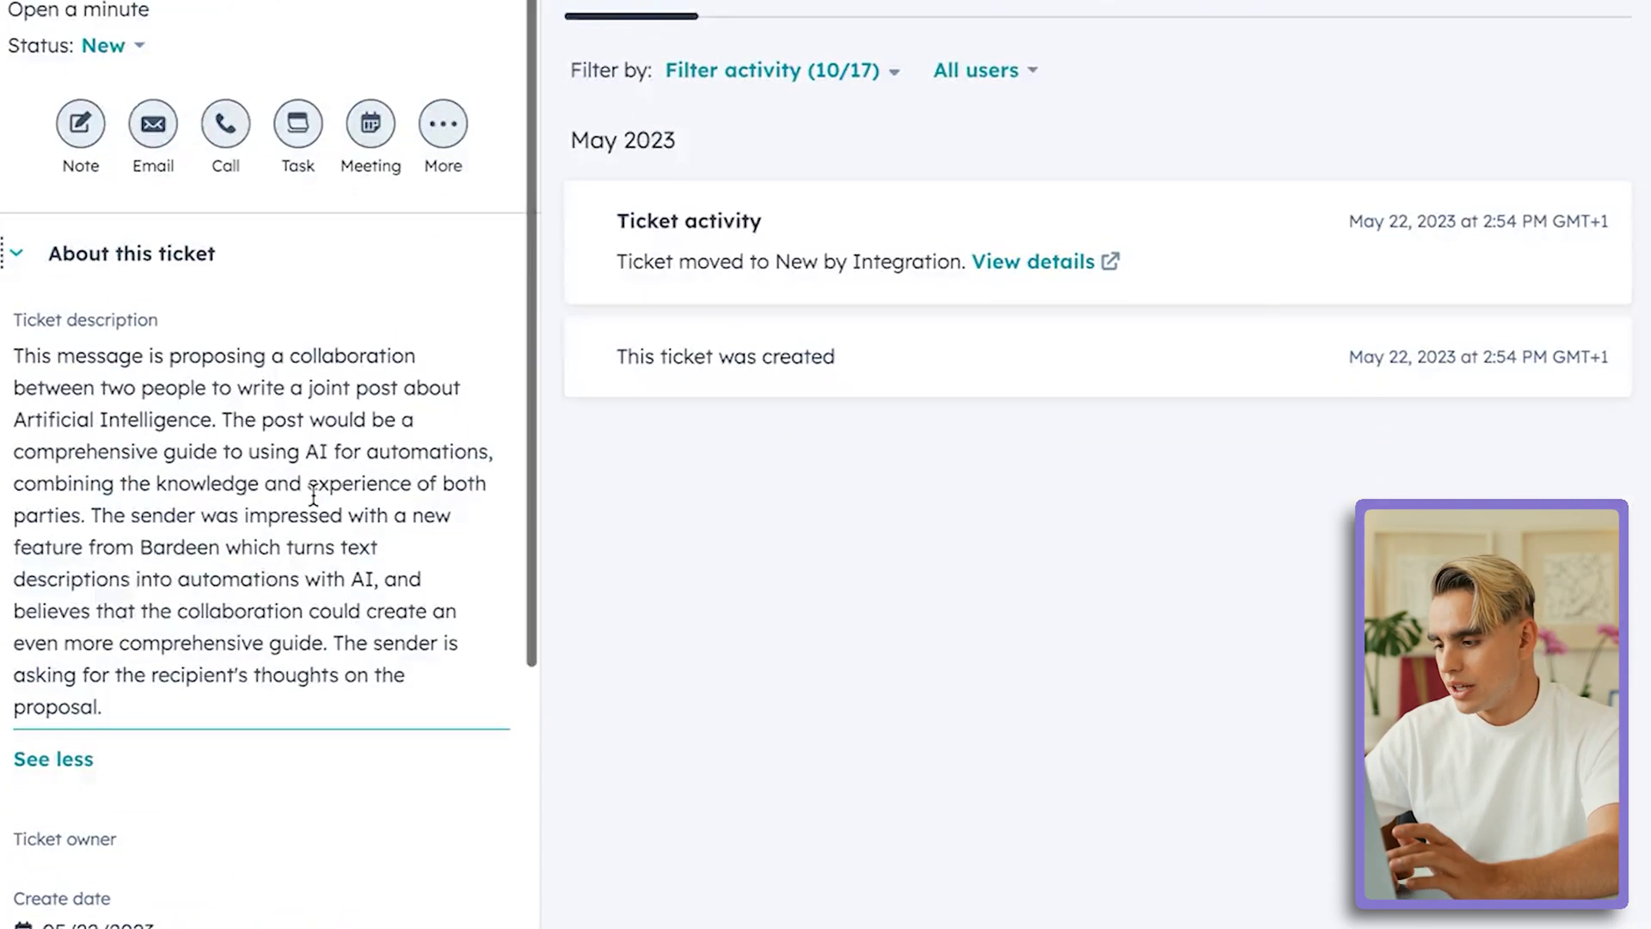